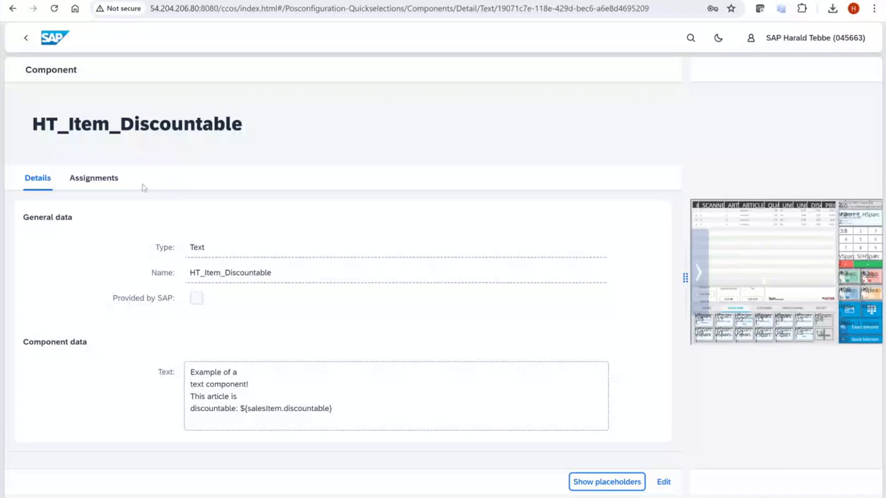
# - List HT_Item_Discountable's assignments: the Fashion RET and Bicycle quick selections under Sales Item
pyautogui.click(94, 183)
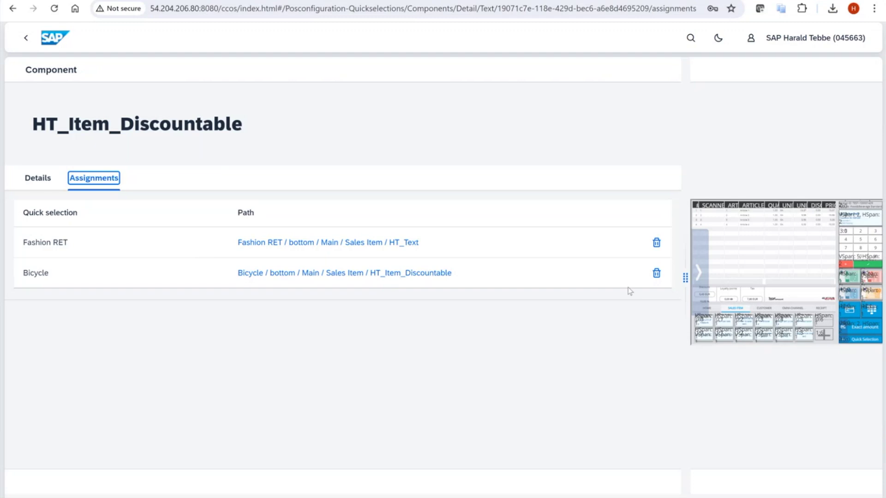
# - Open the component's Fashion RET placement, widen the layout preview and expand its overlay options
pyautogui.click(398, 243)
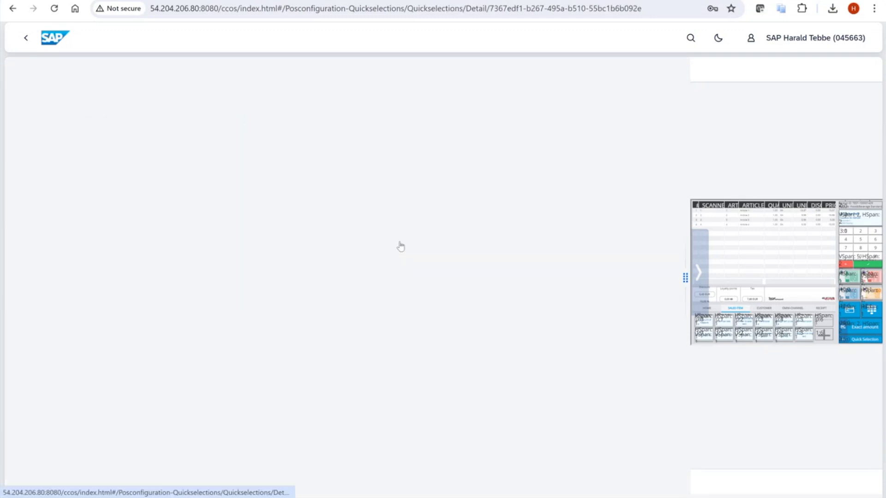
pyautogui.moveTo(684, 280); pyautogui.dragTo(282, 272)
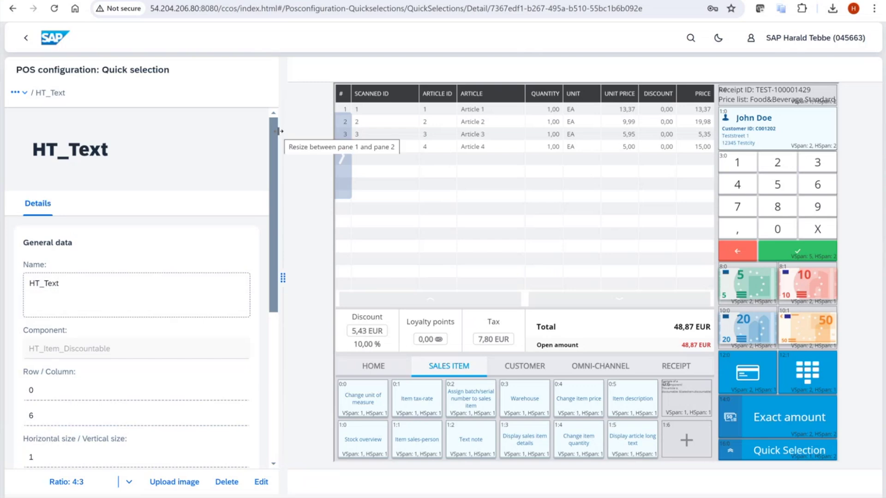
pyautogui.click(342, 159)
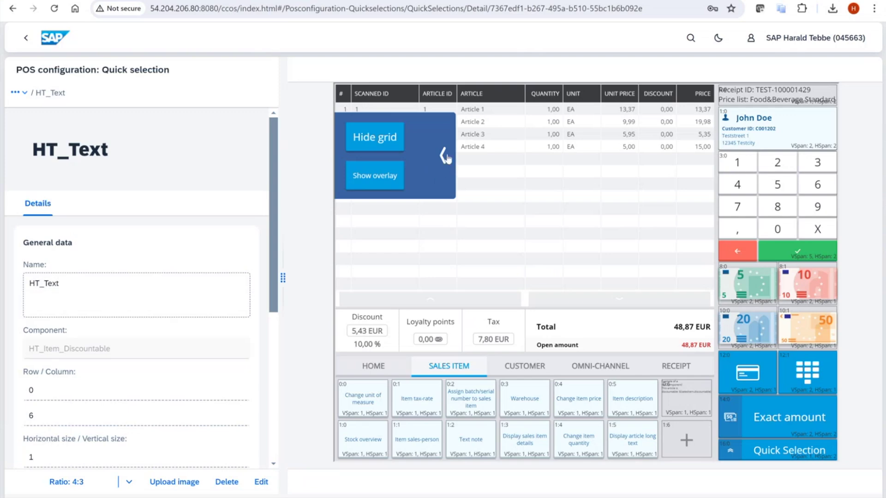
pyautogui.click(444, 157)
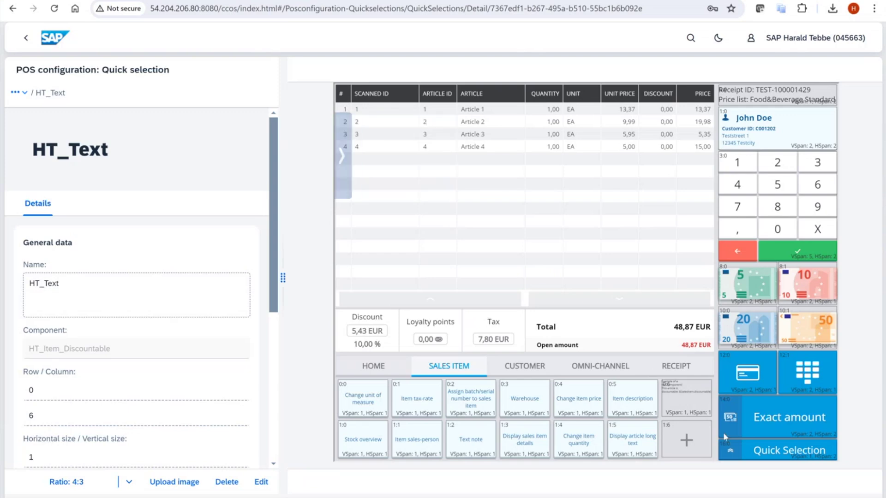
pyautogui.click(351, 160)
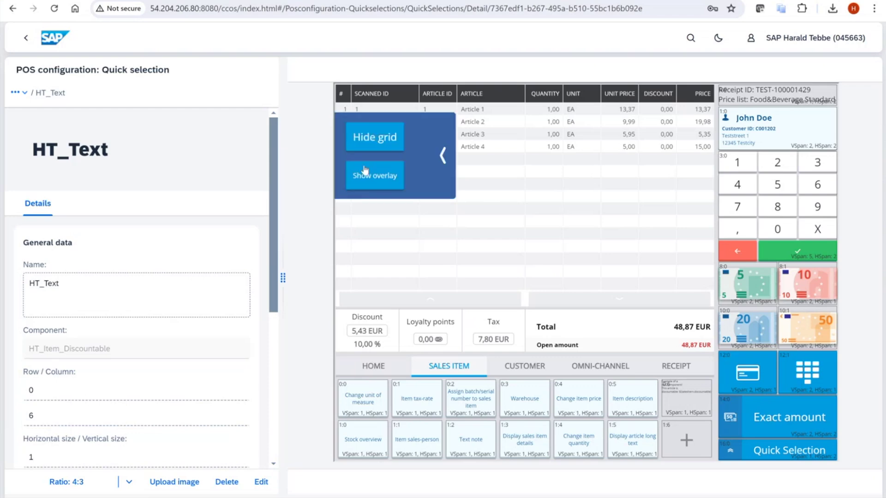
# - Toggle the clothing quick-selection overlay on and off in the preview
pyautogui.click(374, 180)
pyautogui.click(374, 180)
pyautogui.click(373, 180)
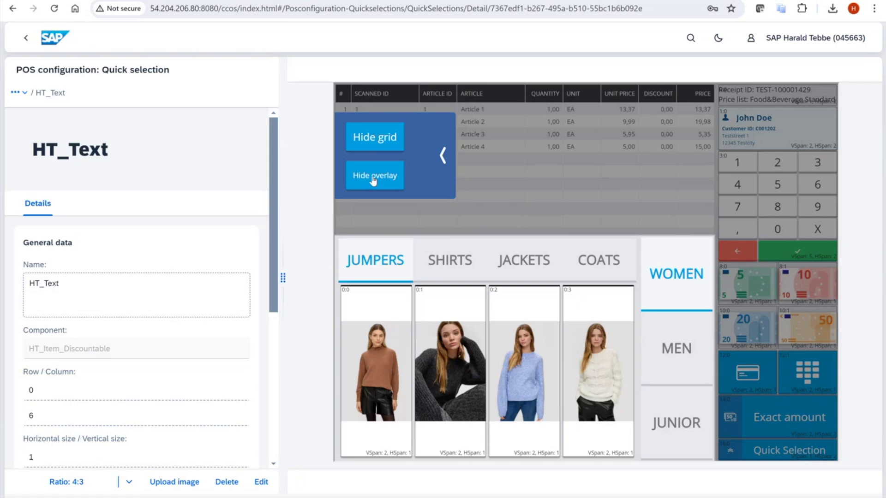
pyautogui.click(444, 153)
pyautogui.click(345, 155)
pyautogui.click(376, 178)
pyautogui.click(376, 177)
pyautogui.click(442, 155)
pyautogui.click(557, 185)
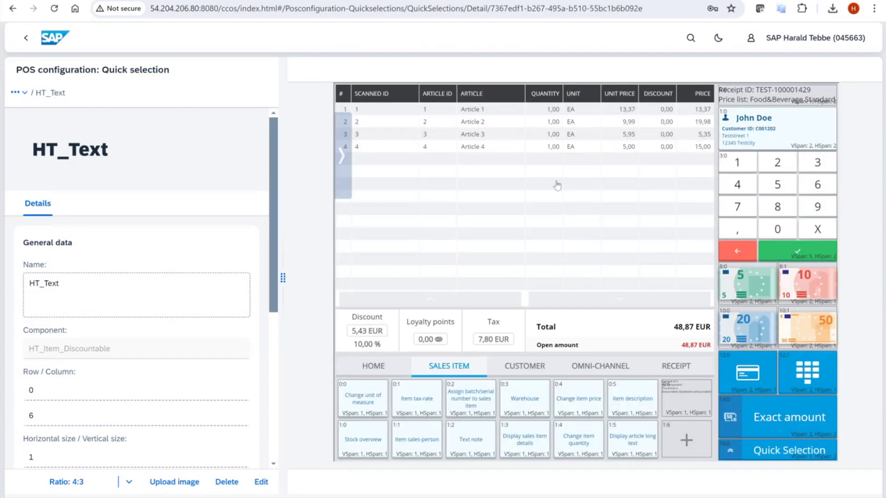
# - Open the Quick Selection entry, which uses QUICK_SELECTION_OVERLAY at row 16, column 0
pyautogui.click(769, 454)
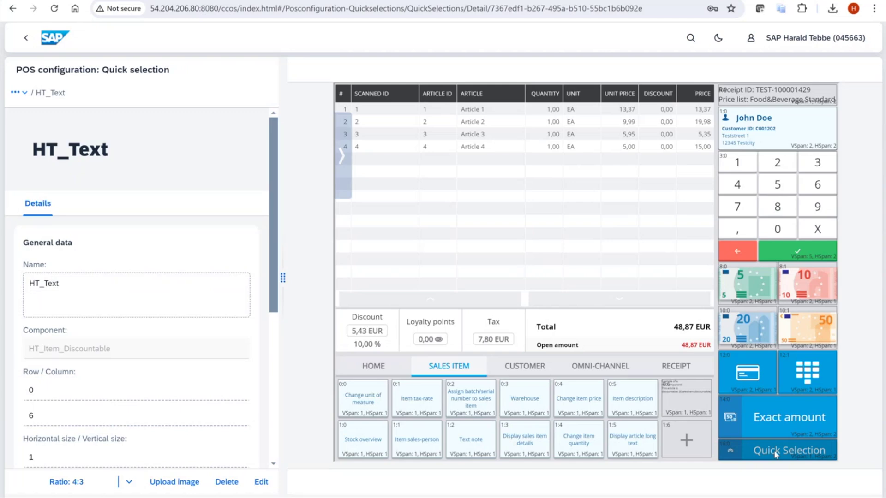
pyautogui.click(787, 458)
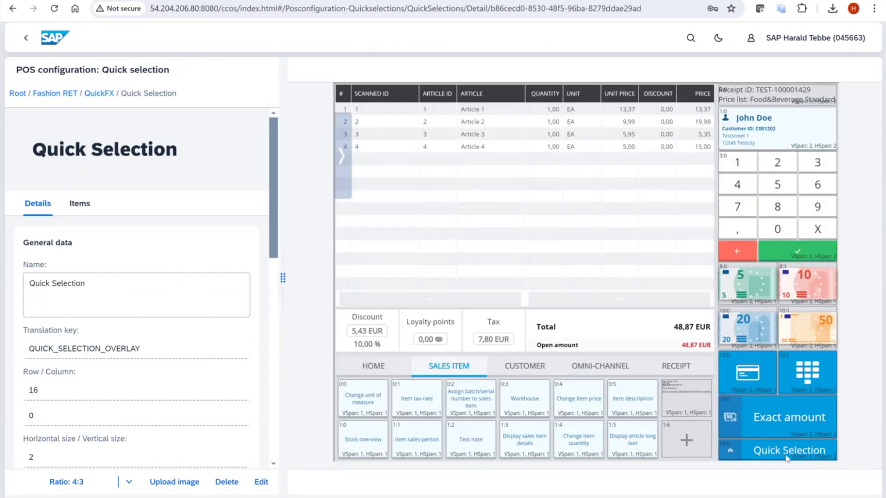
pyautogui.click(787, 453)
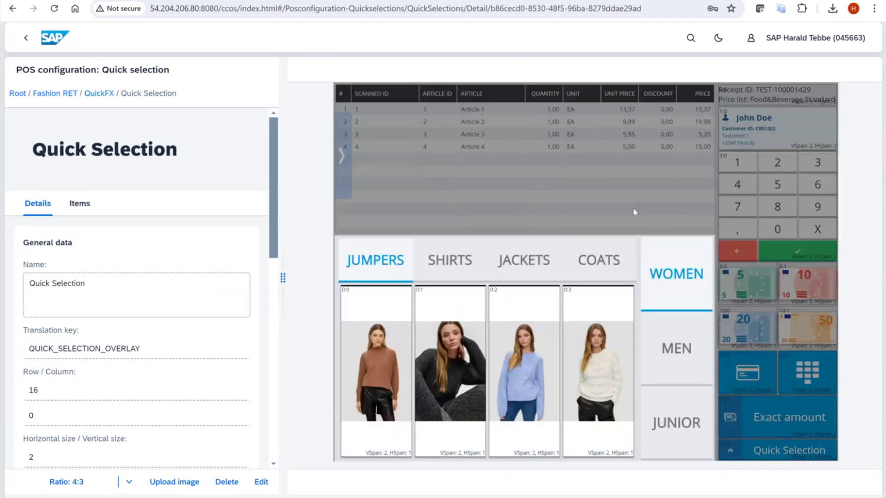
# - Close the clothing overlay; the sales screen text reads 'This article is discountable: false'
pyautogui.click(605, 195)
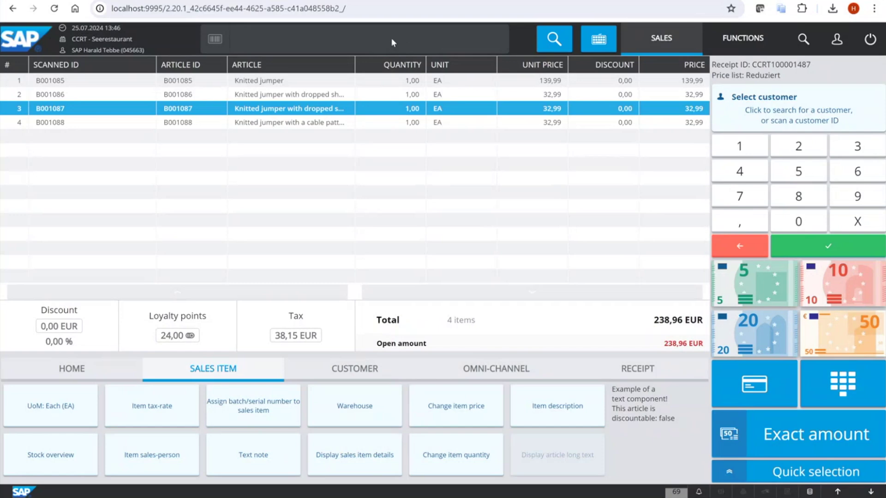
# - Add article 1000 (GUSTO BANANA CHIPS) so the text reads discountable: true, then submit test text '8jsadio'
pyautogui.write('1000')
pyautogui.press('Return')
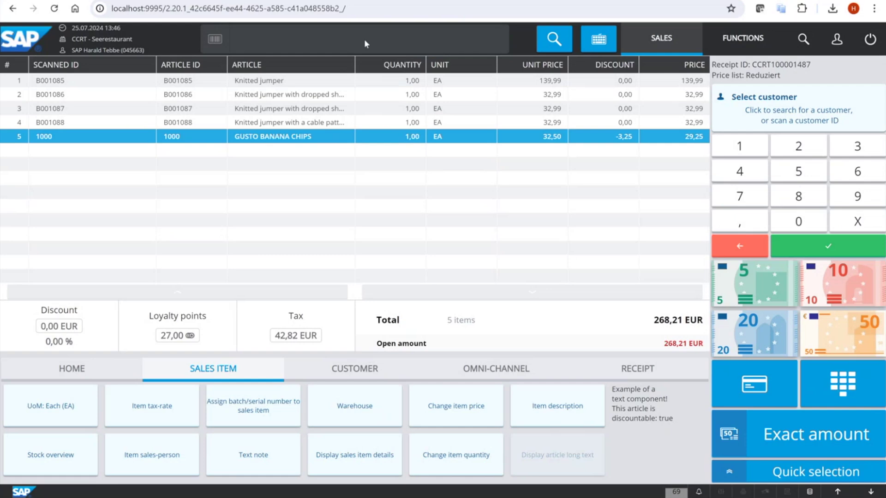
pyautogui.write('8jsadio')
pyautogui.press('Return')
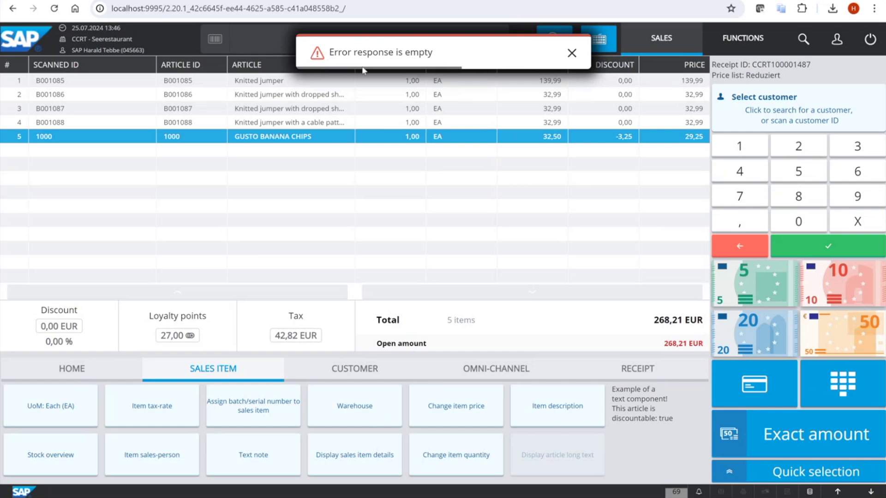
# - Dismiss the empty-response error and list all 60 information, warning and error notifications
pyautogui.click(571, 53)
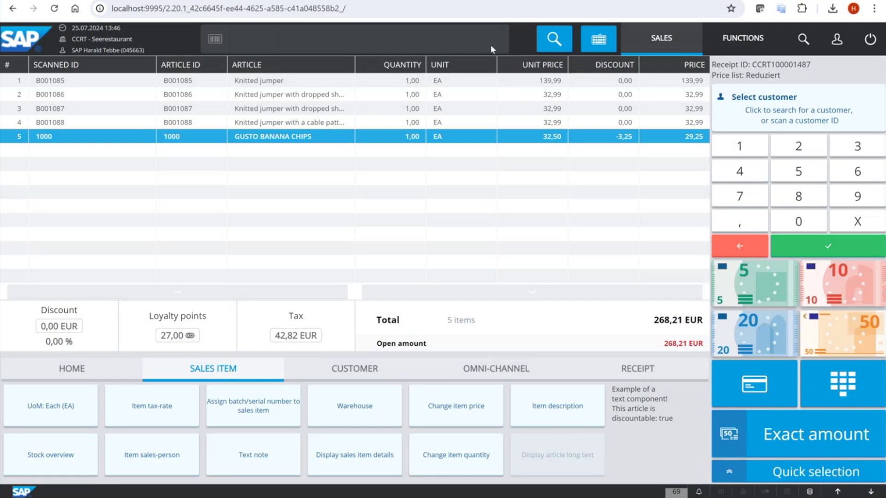
pyautogui.click(698, 492)
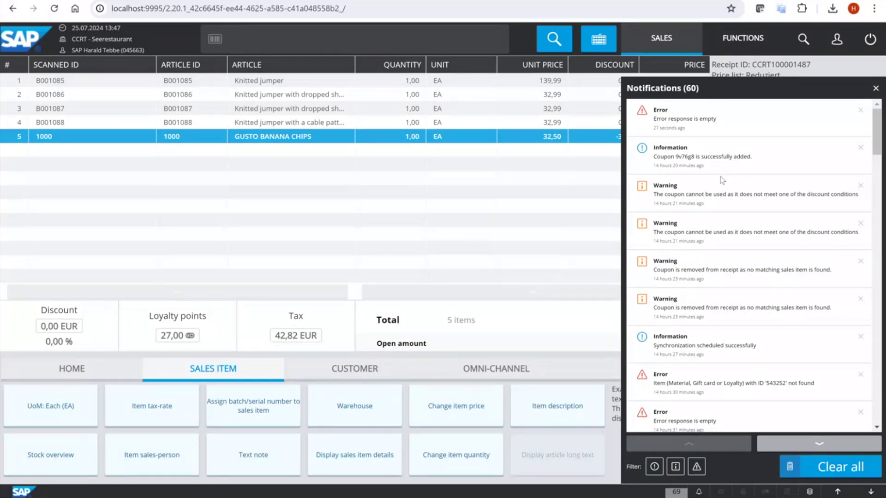
pyautogui.click(654, 467)
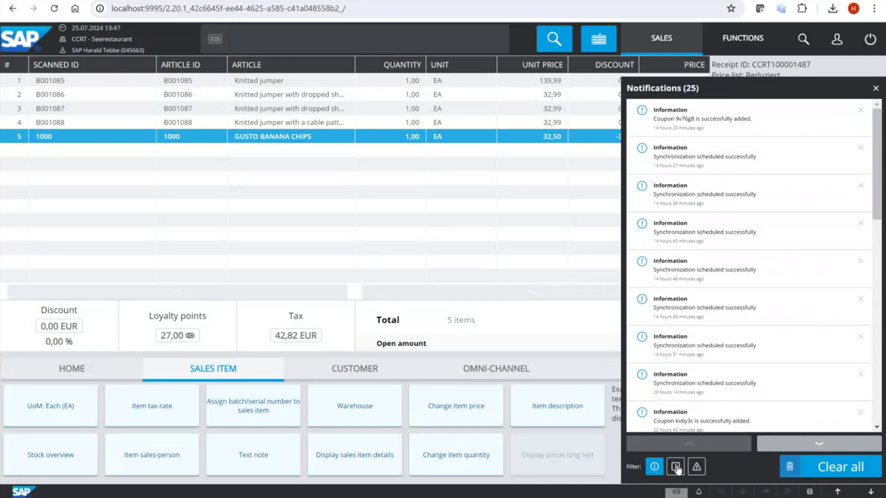
pyautogui.click(675, 467)
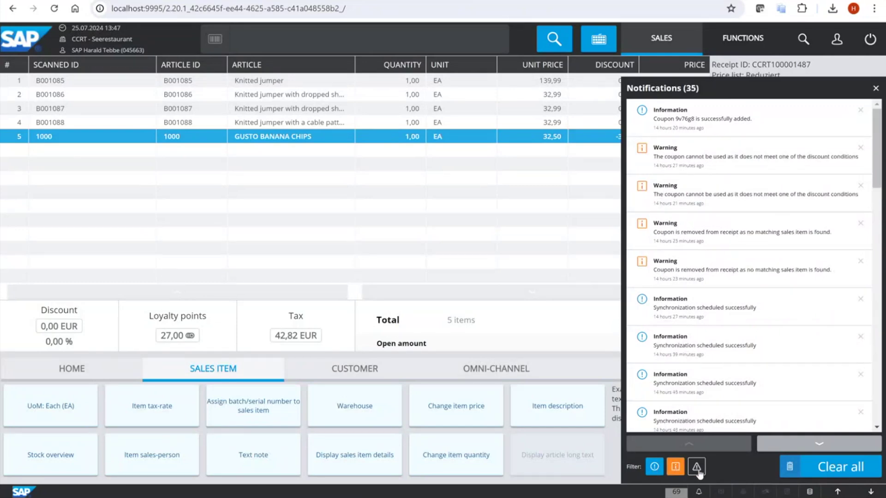
pyautogui.click(698, 470)
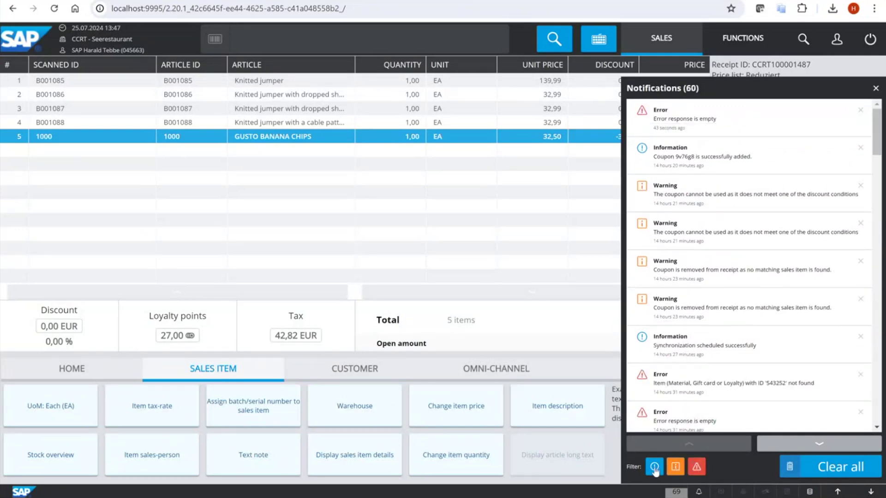
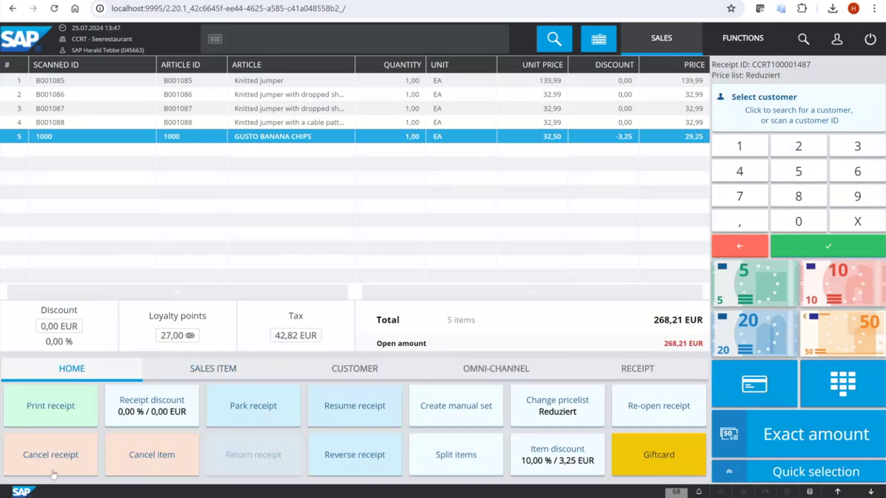
# - Cancel the open 268,21 EUR receipt and confirm the cancellation
pyautogui.click(60, 453)
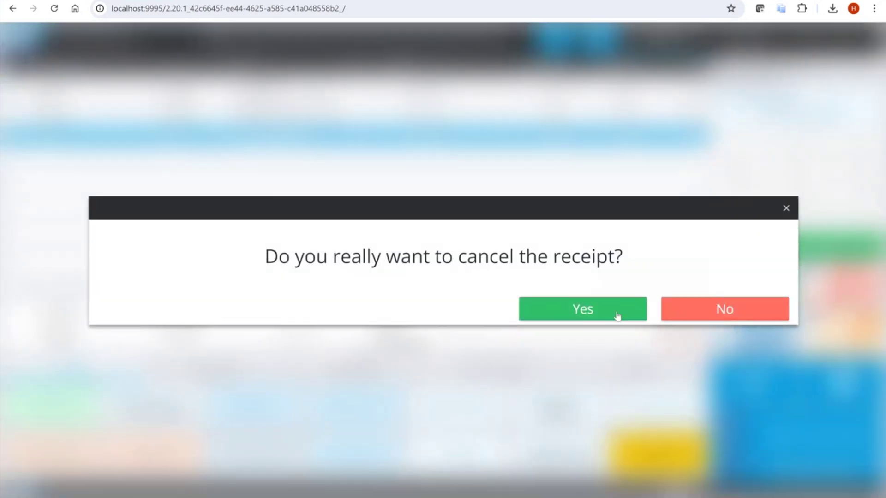
pyautogui.click(618, 316)
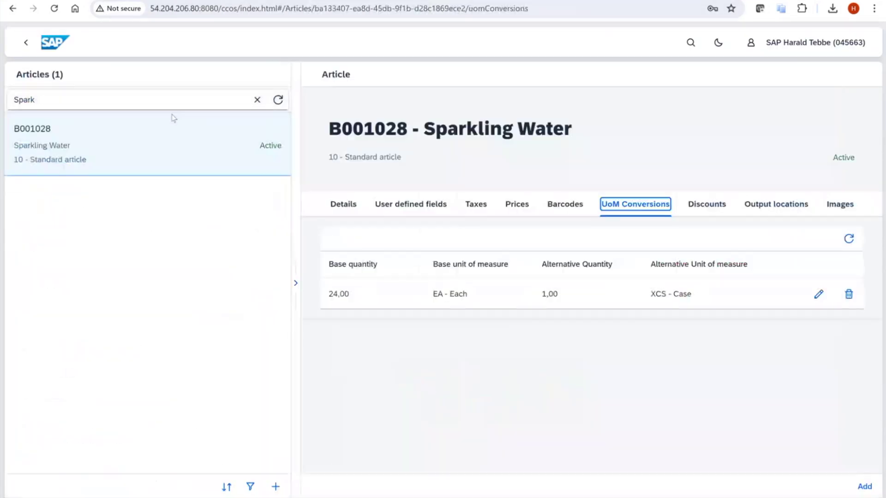
# - Search articles for 1000 and check GUSTO BANANA CHIPS' ID 1000 and bar code 2000
pyautogui.doubleClick(121, 99)
pyautogui.write('1000')
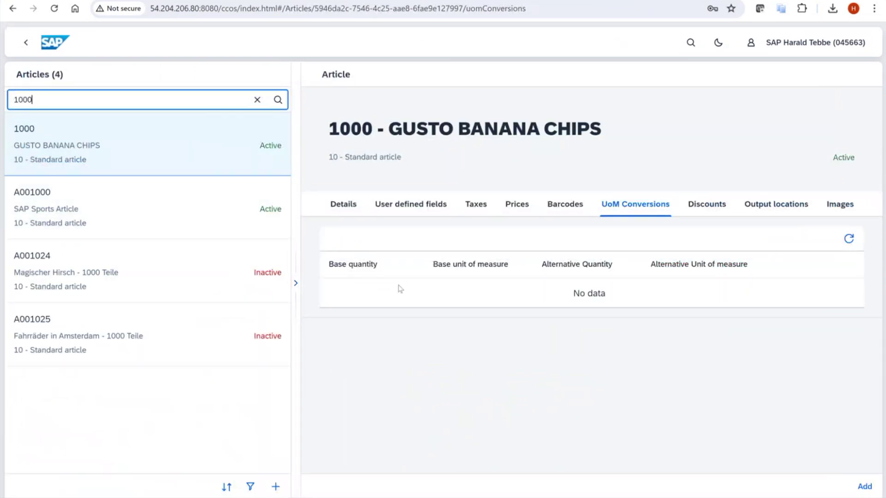
pyautogui.click(347, 206)
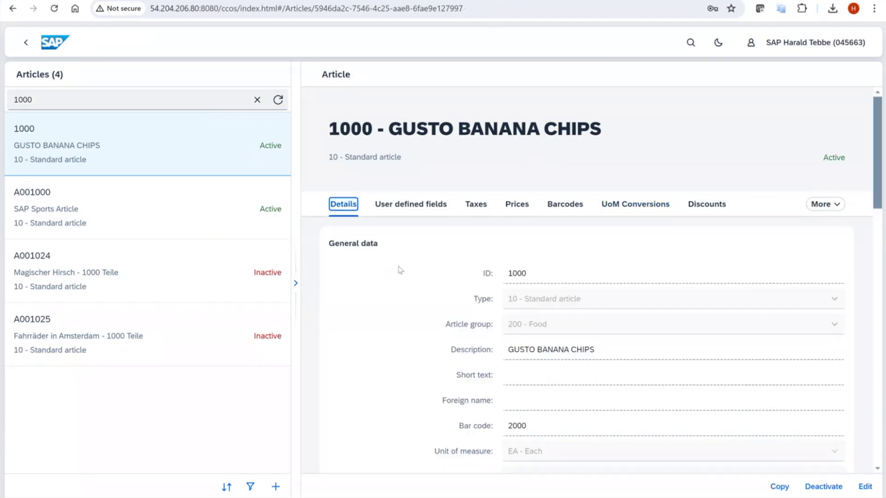
pyautogui.doubleClick(517, 273)
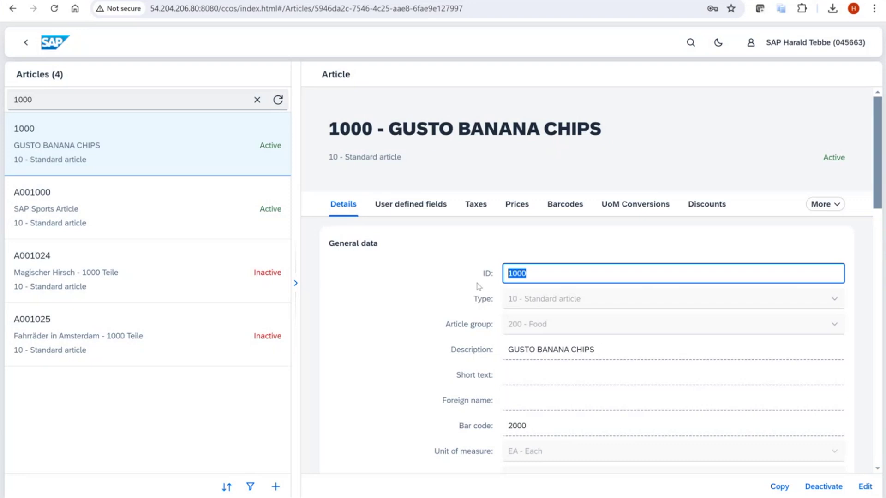
pyautogui.press('Tab')
pyautogui.press('Tab')
pyautogui.press('Tab')
pyautogui.press('Tab')
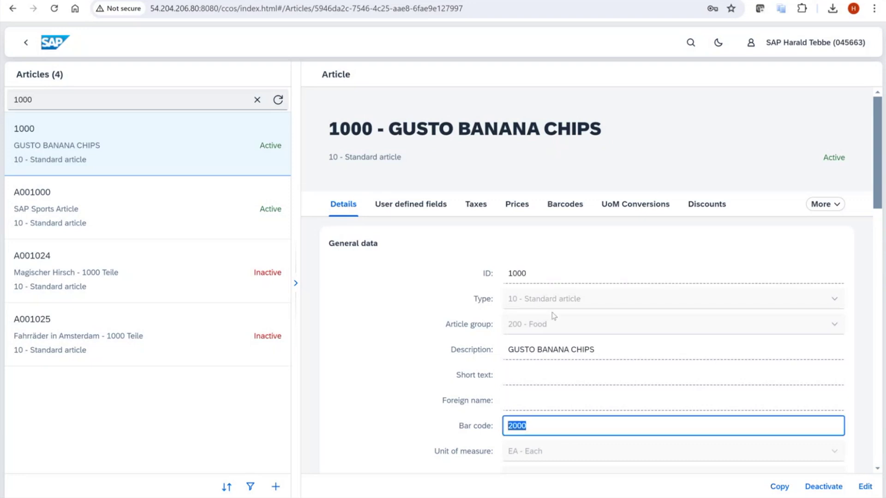
# - Check the article's extra barcode 3000 in its barcodes list
pyautogui.click(556, 207)
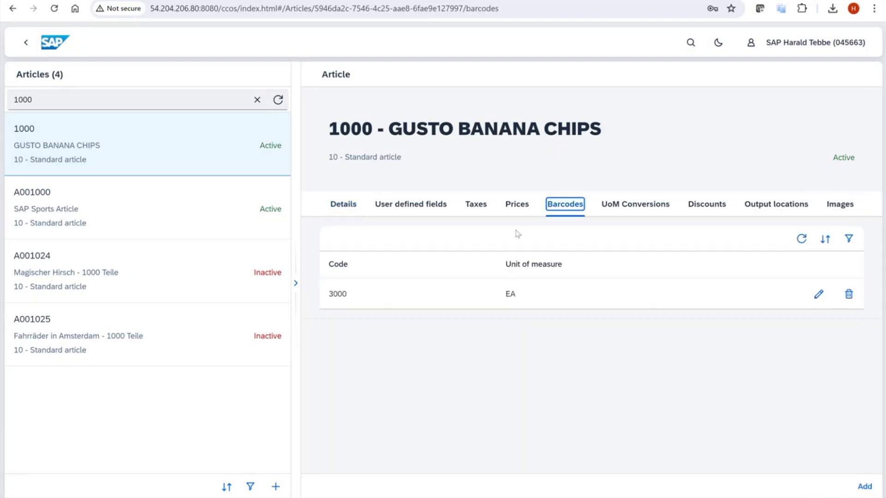
pyautogui.click(336, 294)
pyautogui.doubleClick(336, 294)
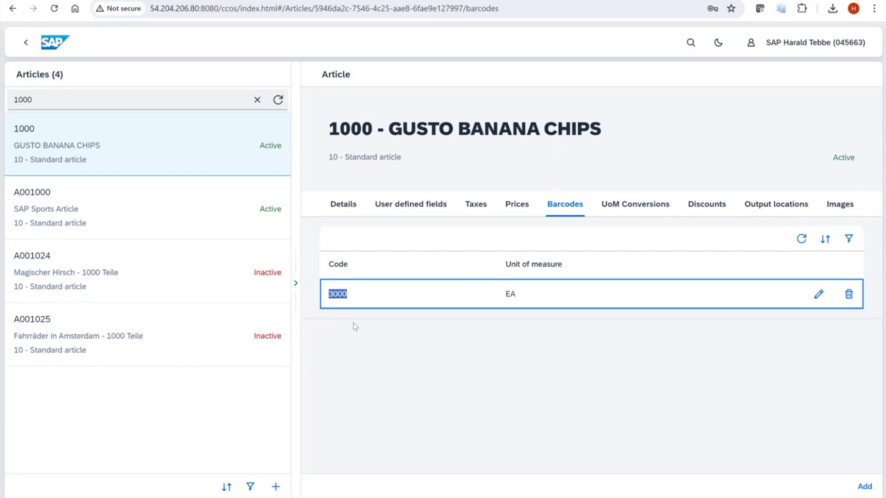
pyautogui.hotkey('alt', 'Tab')
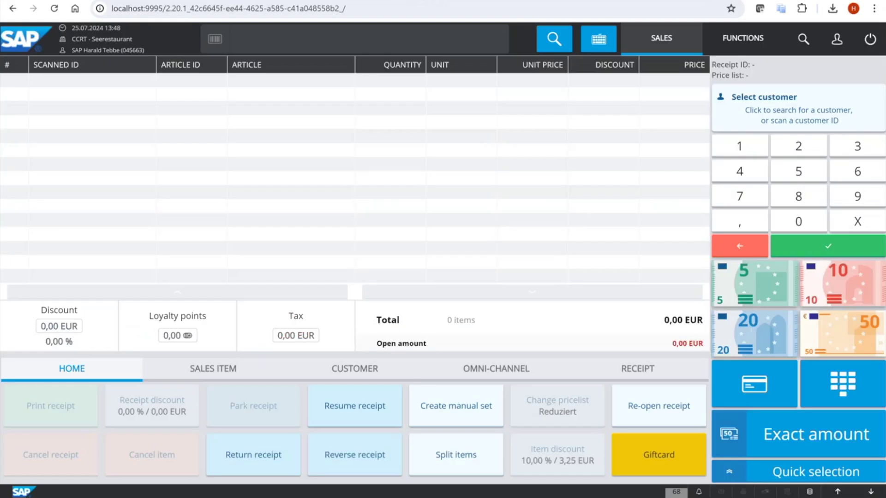
# - Scan codes 1000, 2000 and 3000 to add three GUSTO BANANA CHIPS lines at 29,25 each
pyautogui.write('1000')
pyautogui.press('Return')
pyautogui.write('2000')
pyautogui.press('Return')
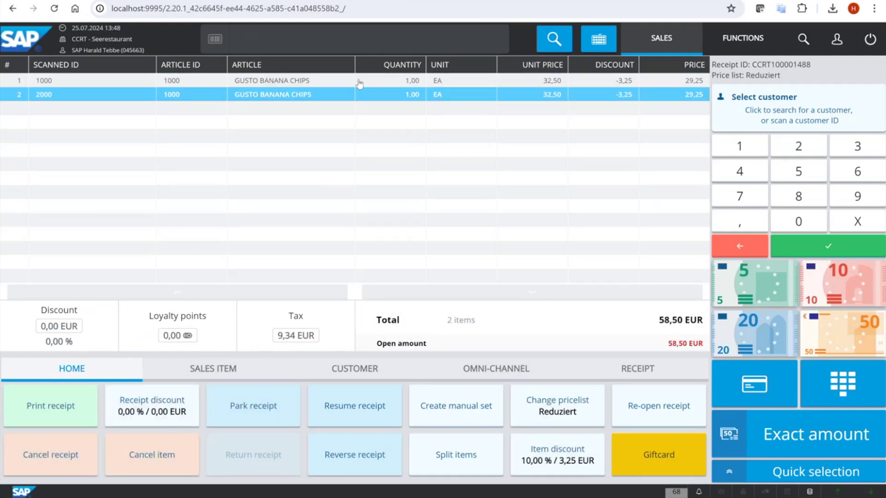
pyautogui.write('3000')
pyautogui.press('Return')
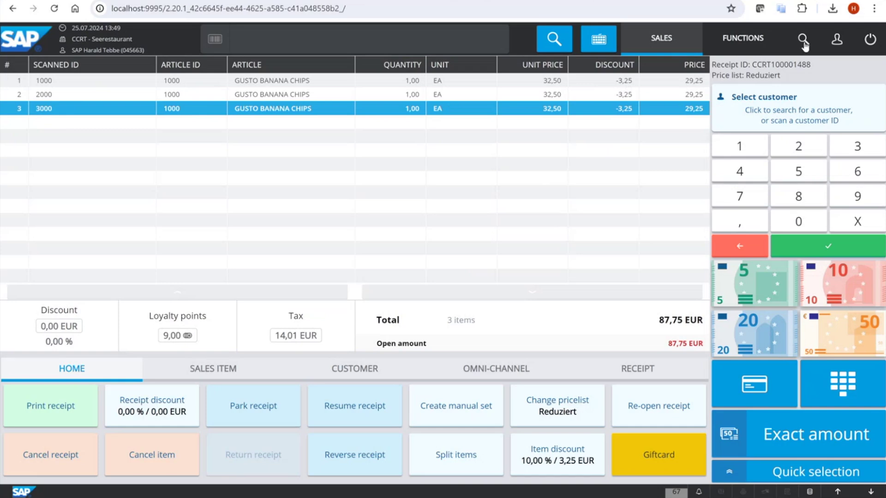
pyautogui.click(803, 41)
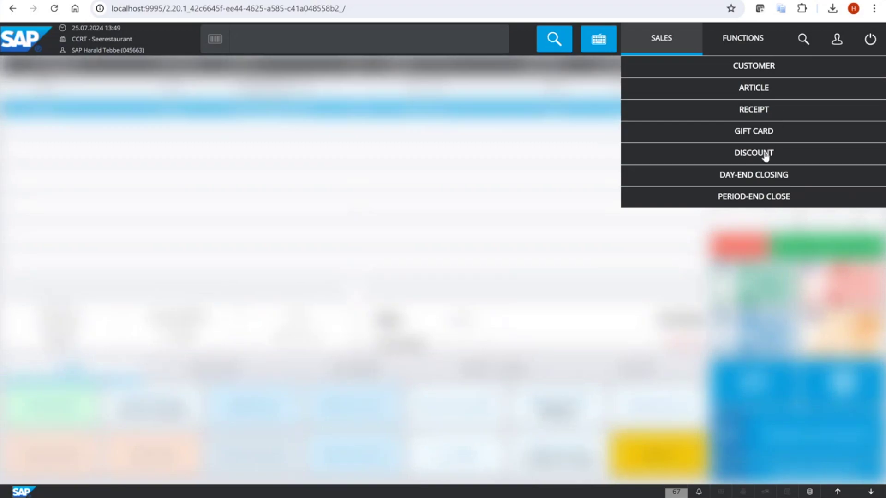
pyautogui.click(760, 157)
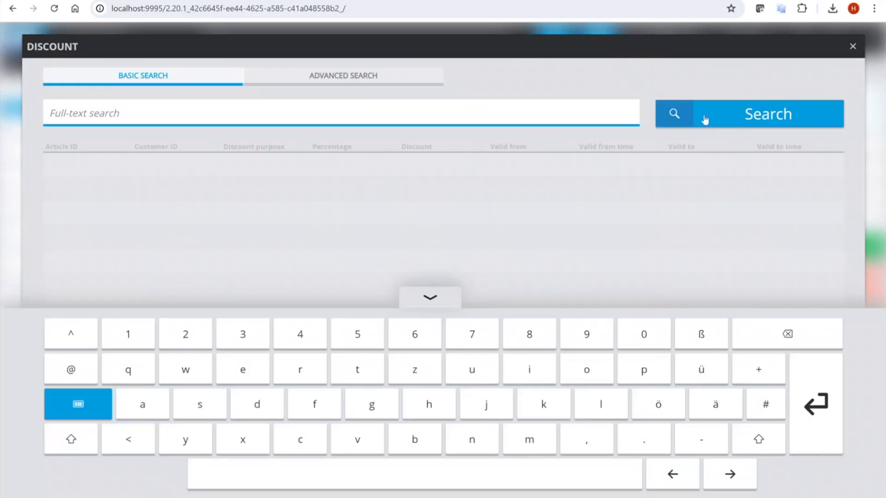
pyautogui.click(705, 120)
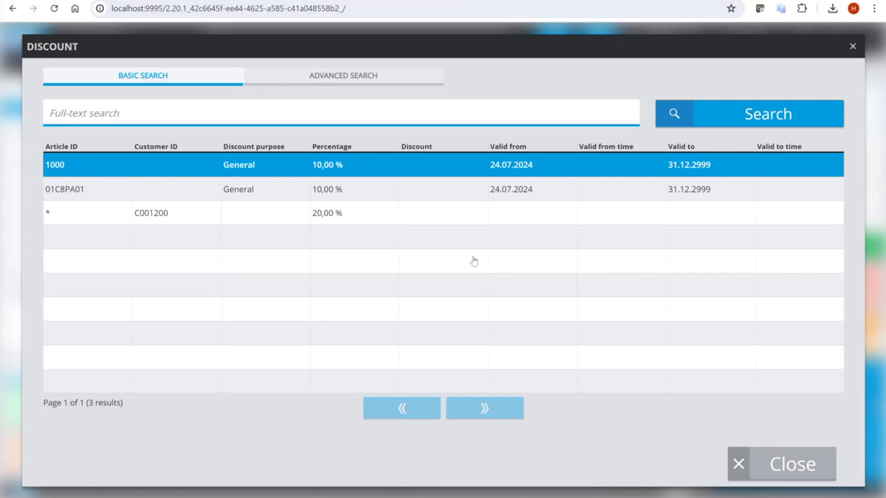
pyautogui.click(798, 466)
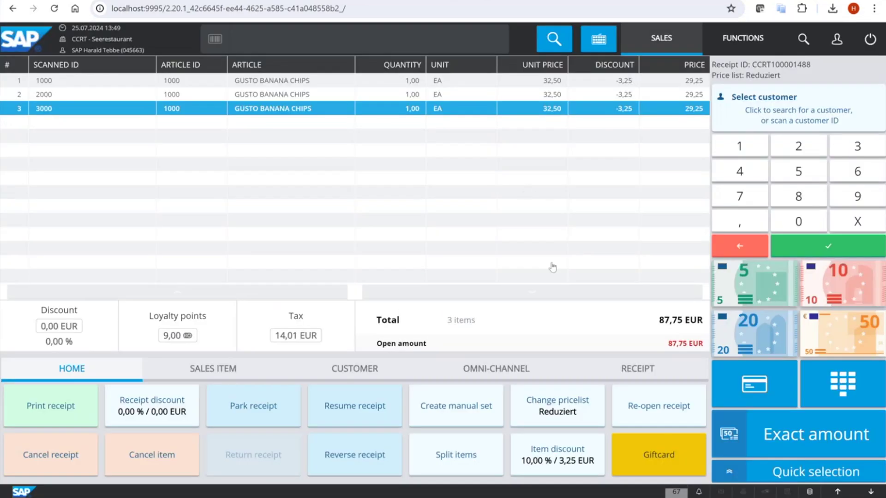
# - Find the loyalty customer by surname and add them to the receipt, reducing the total to 70,20 EUR
pyautogui.click(737, 113)
pyautogui.write('Tebb')
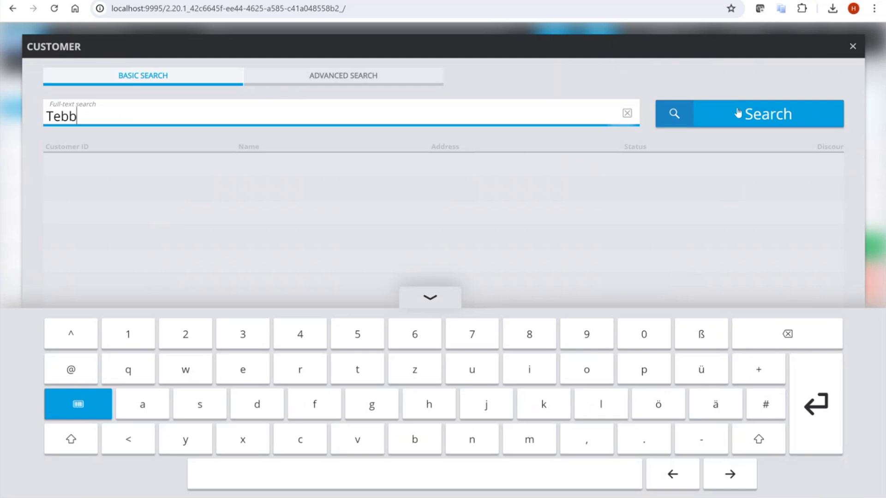
pyautogui.click(737, 113)
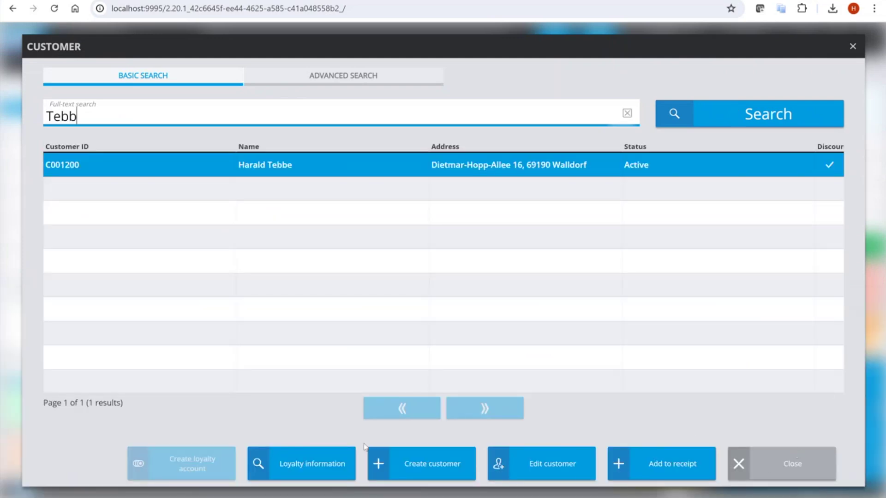
pyautogui.click(650, 466)
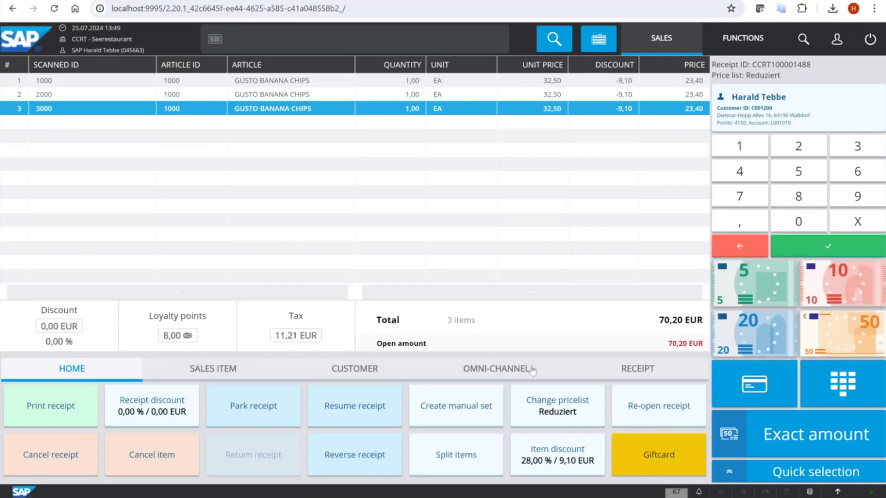
pyautogui.click(356, 369)
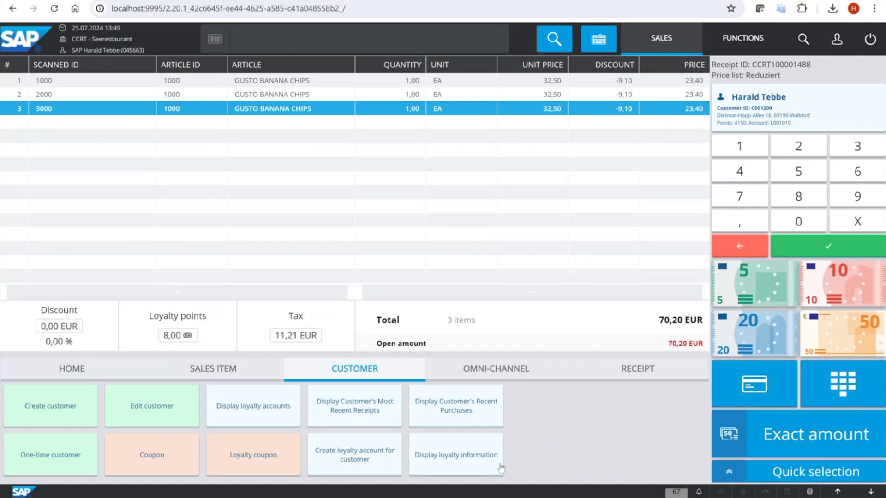
# - Review the customer's loyalty accounts, points history and coupons
pyautogui.click(452, 464)
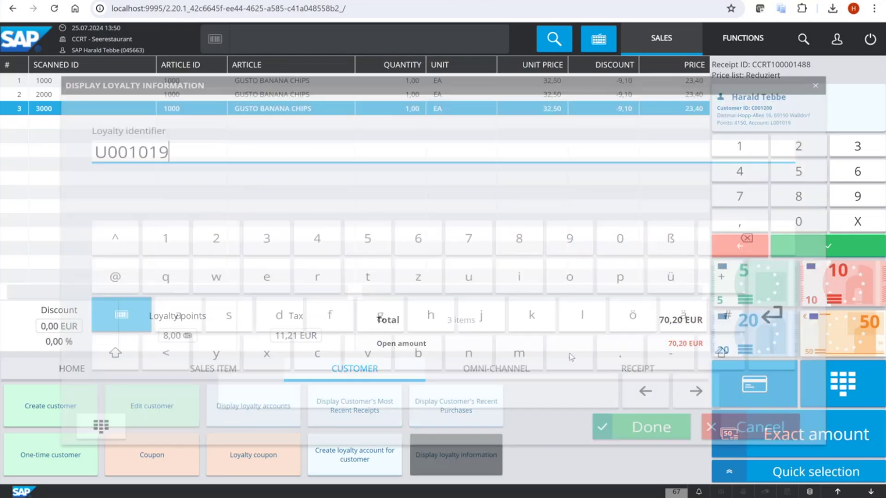
pyautogui.click(659, 471)
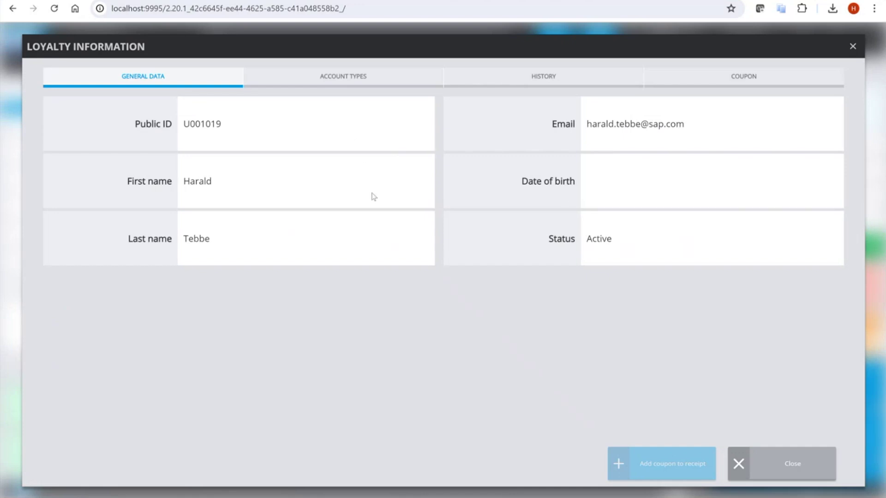
pyautogui.click(344, 80)
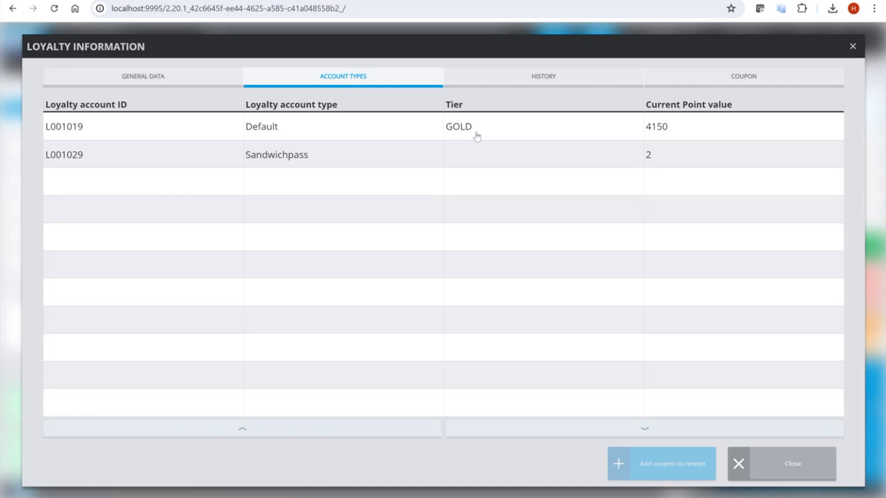
pyautogui.click(556, 82)
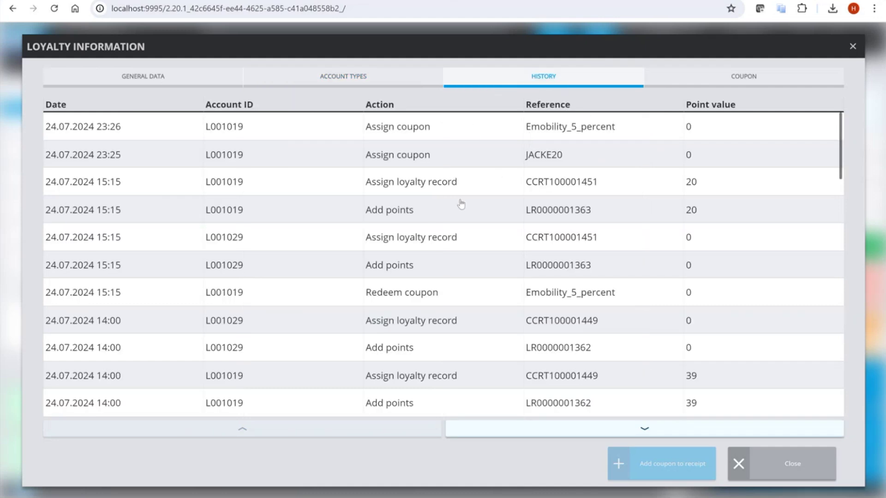
pyautogui.click(768, 80)
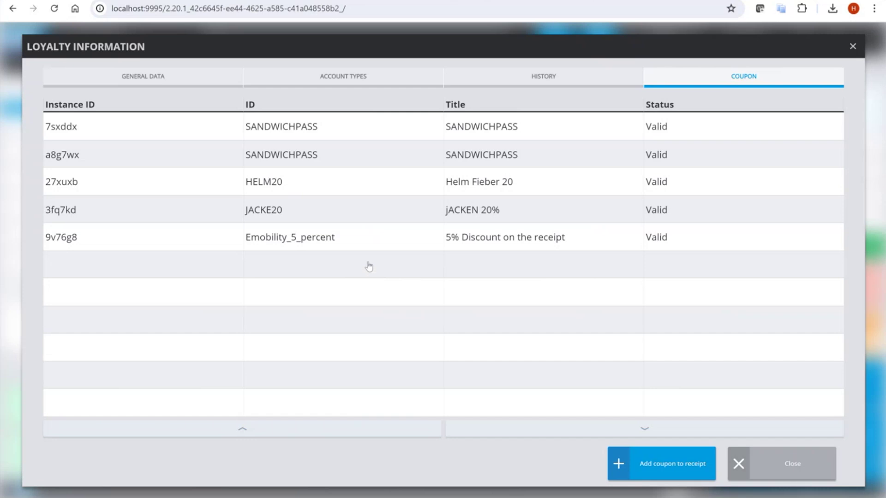
# - Add the Emobility_5_percent coupon to the receipt for a 66,69 EUR total and check it
pyautogui.click(325, 239)
pyautogui.click(696, 471)
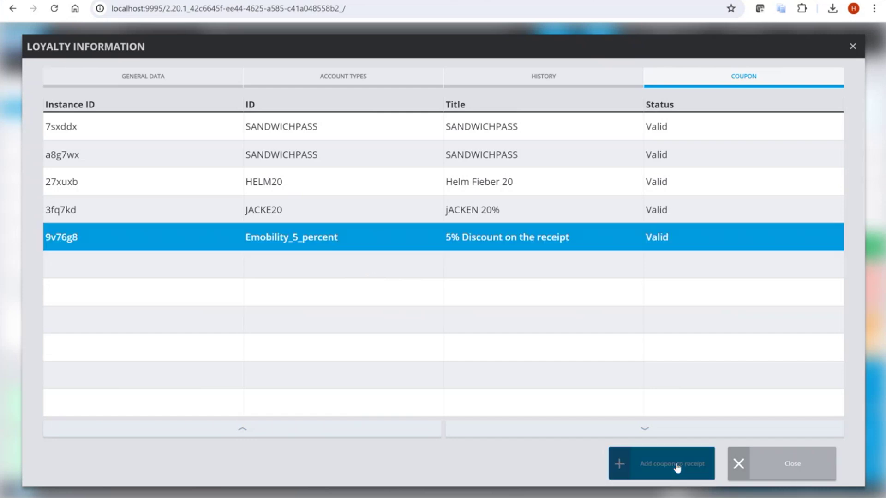
pyautogui.click(791, 476)
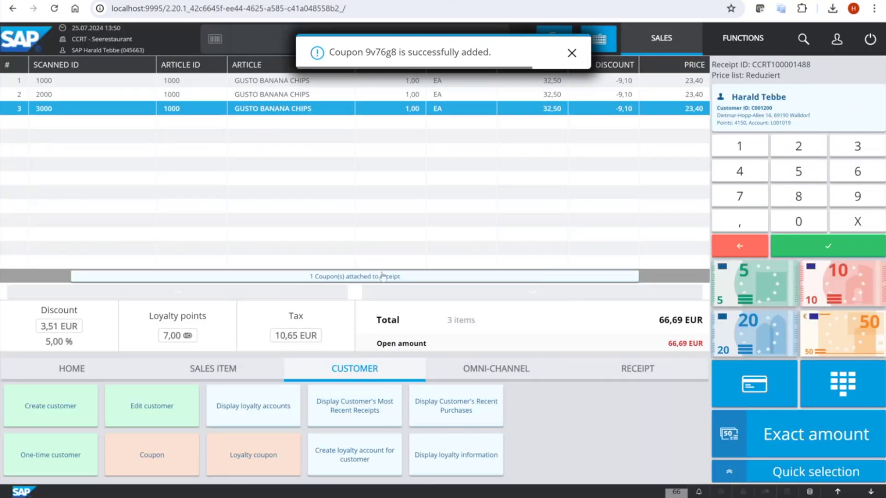
pyautogui.click(382, 277)
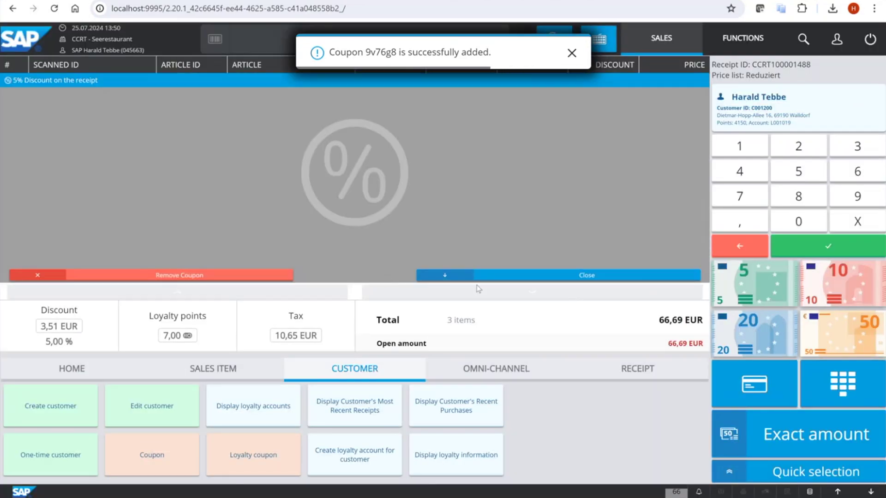
pyautogui.click(529, 279)
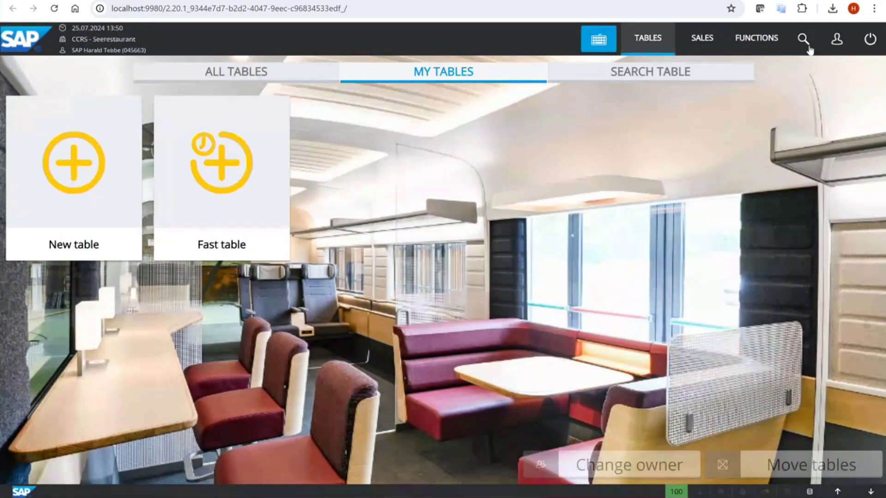
# - Run a receipt full-text search for 33
pyautogui.click(801, 43)
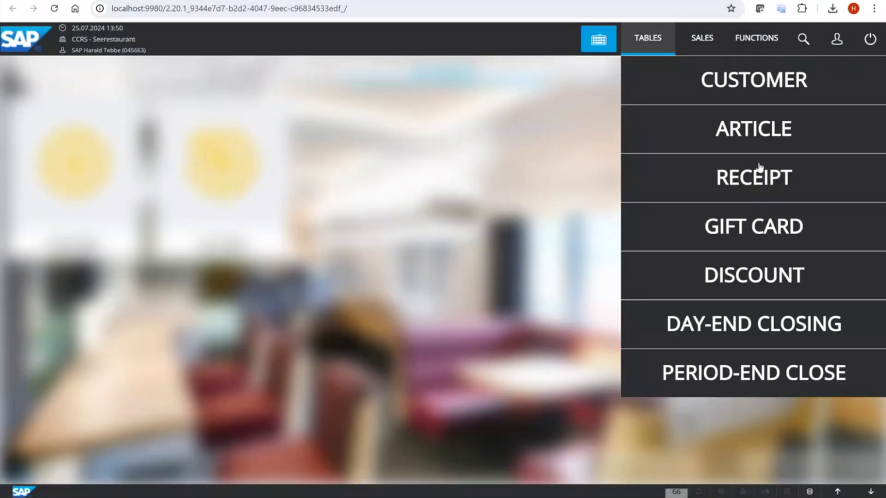
pyautogui.click(760, 177)
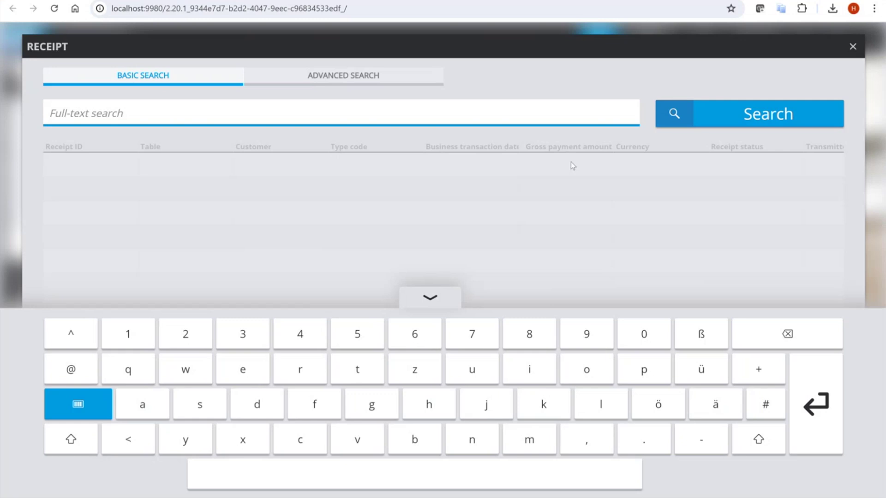
pyautogui.write('33')
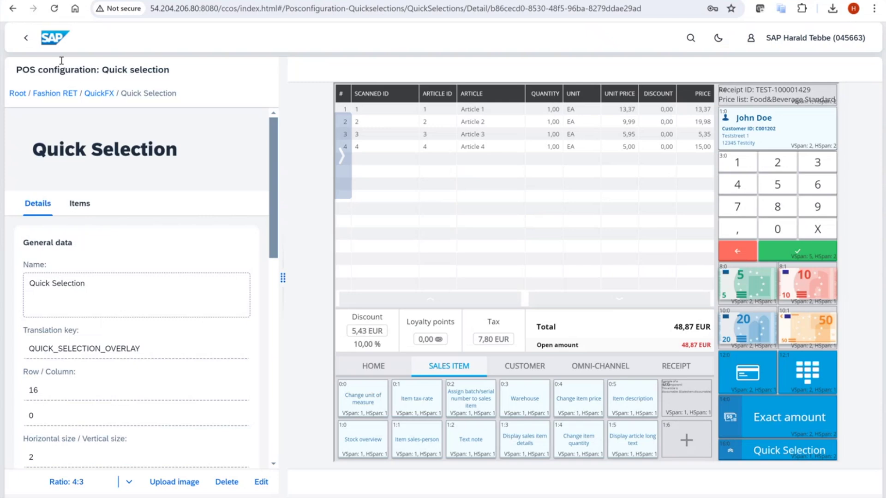
# - Return to the manager launchpad and open the Price lists app by searching 'price'
pyautogui.click(54, 38)
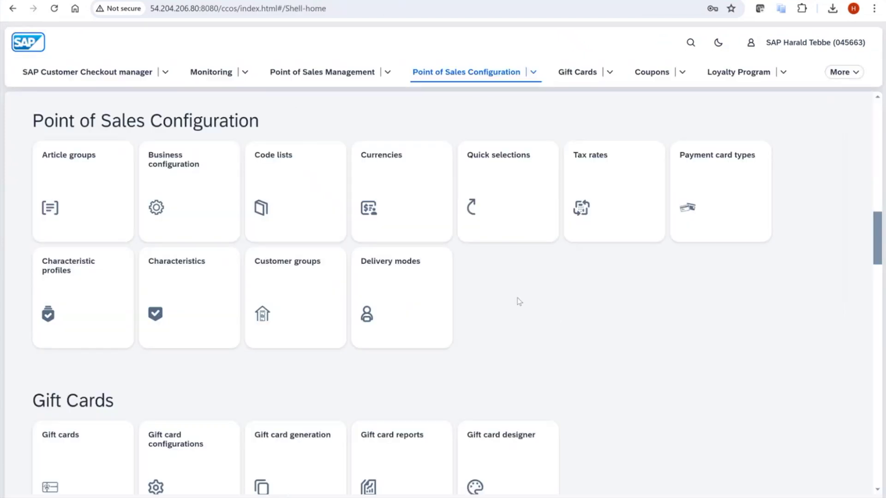
pyautogui.scroll(-3, 369, 252)
pyautogui.scroll(3, 367, 253)
pyautogui.scroll(3, 221, 250)
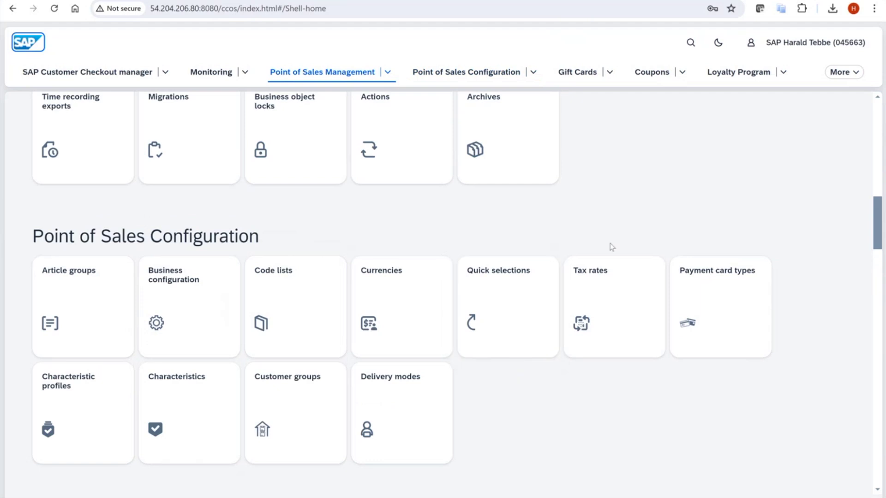
pyautogui.scroll(3, 543, 238)
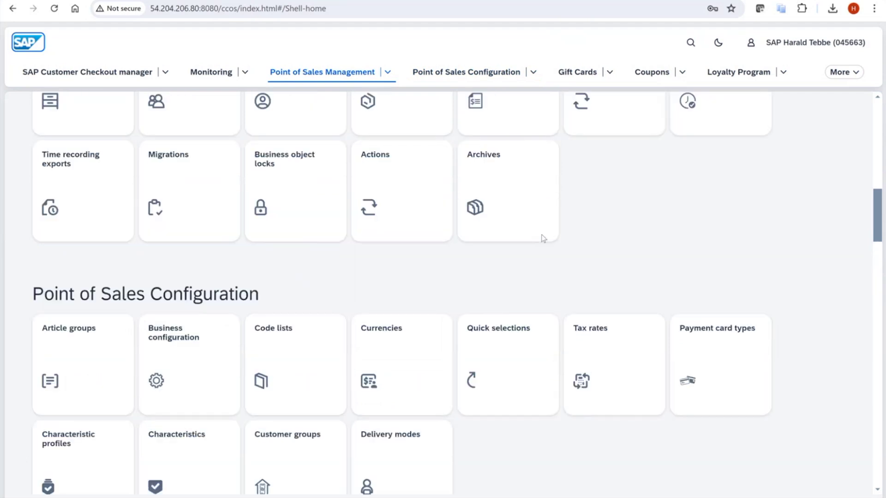
pyautogui.click(691, 43)
pyautogui.write('price')
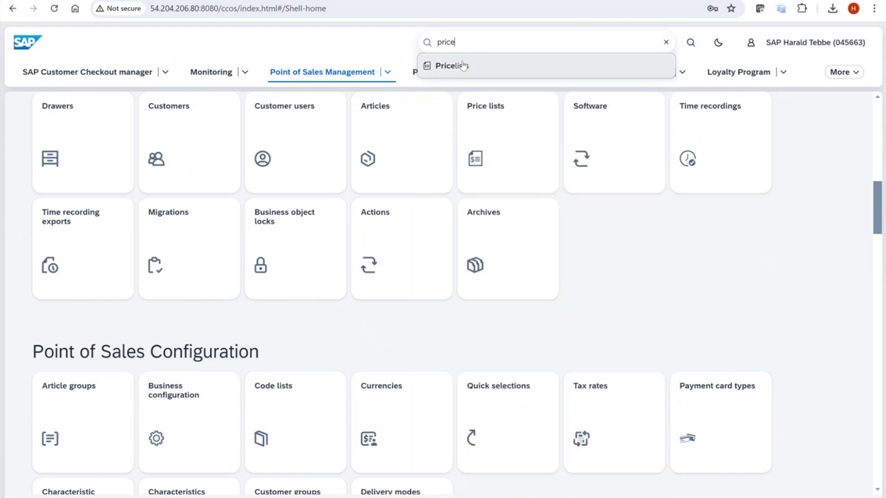
pyautogui.click(457, 66)
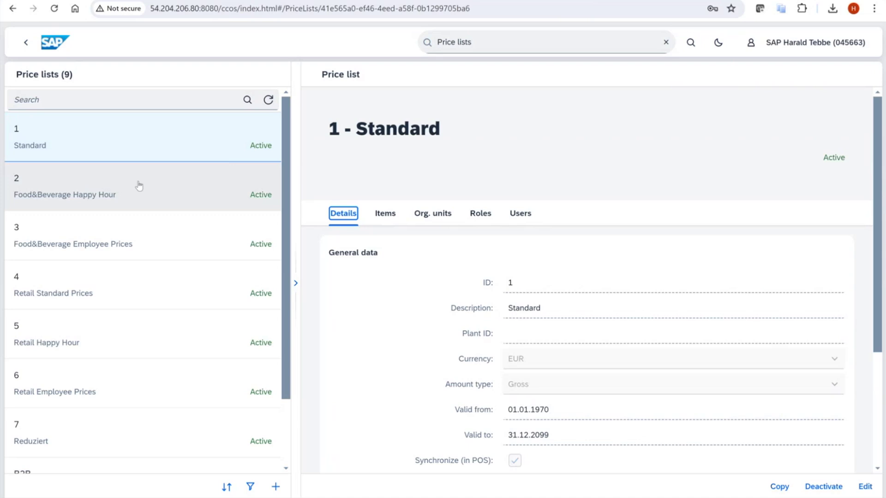
# - Review the Standard price list, cancel copying it, and go back to the launchpad
pyautogui.scroll(-2, 198, 180)
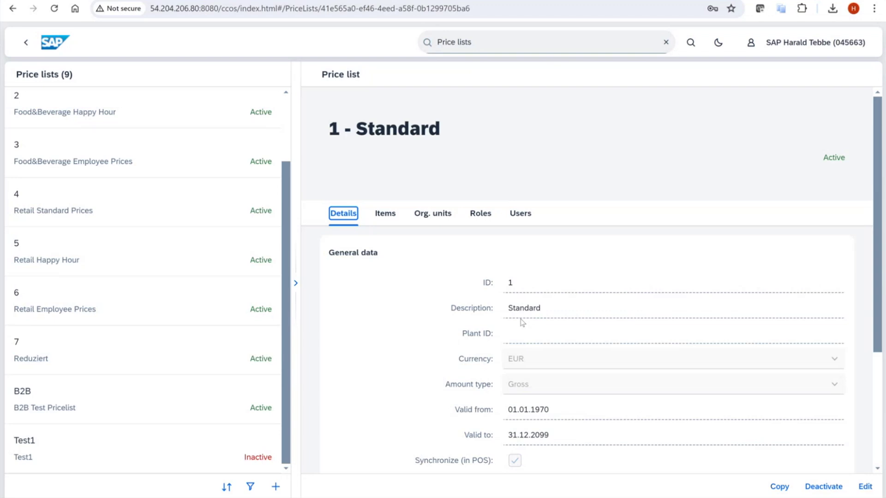
pyautogui.click(778, 488)
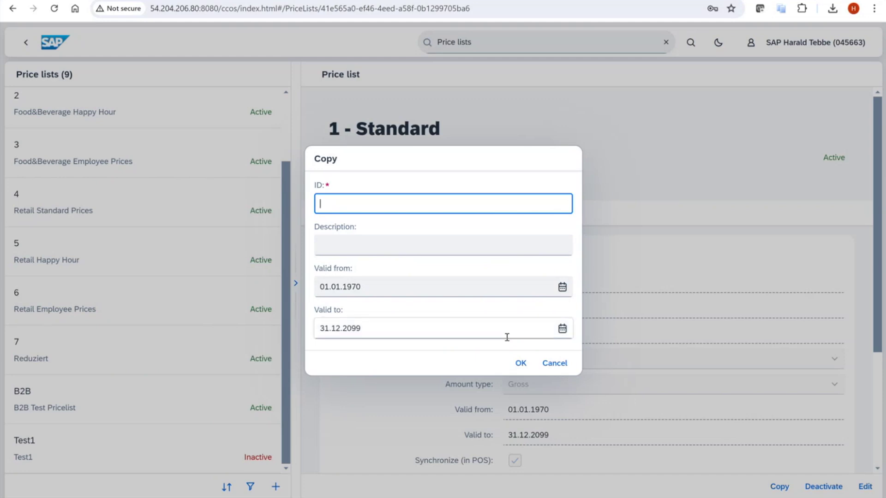
pyautogui.click(554, 363)
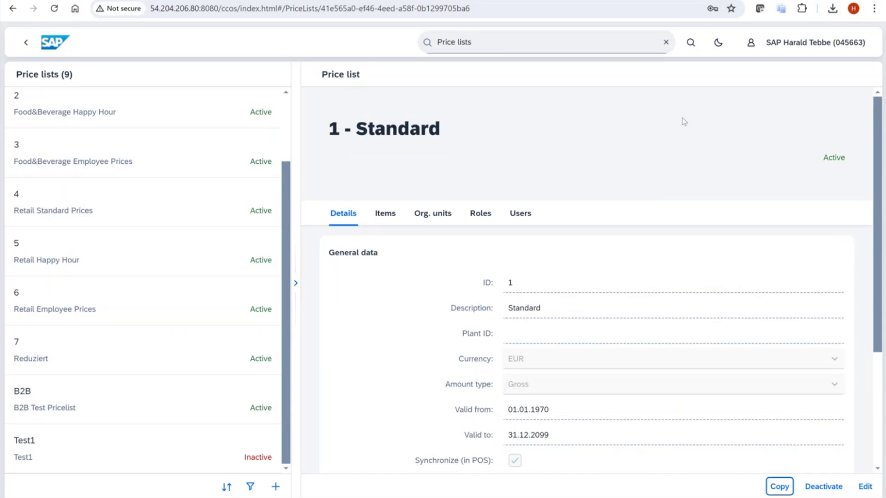
pyautogui.click(58, 43)
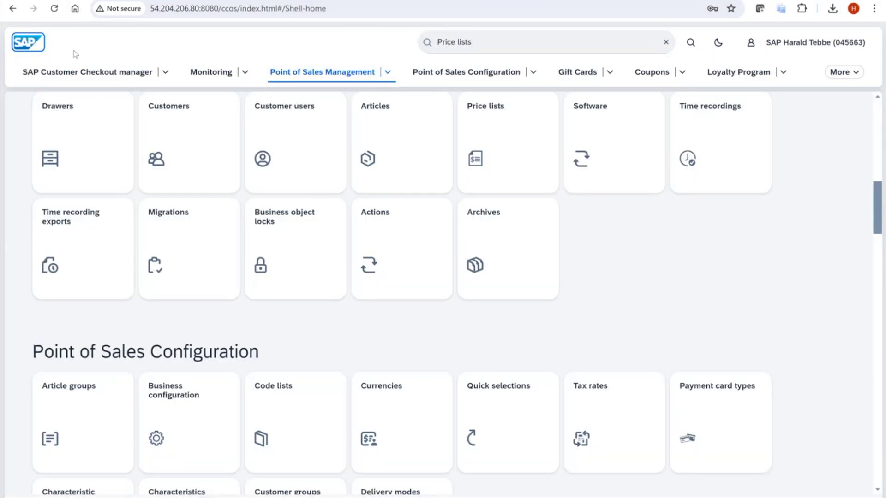
# - Open QM7's Financial transaction (SOAP) outbound service in Communication arrangements
pyautogui.scroll(10, 759, 292)
pyautogui.scroll(2, 759, 291)
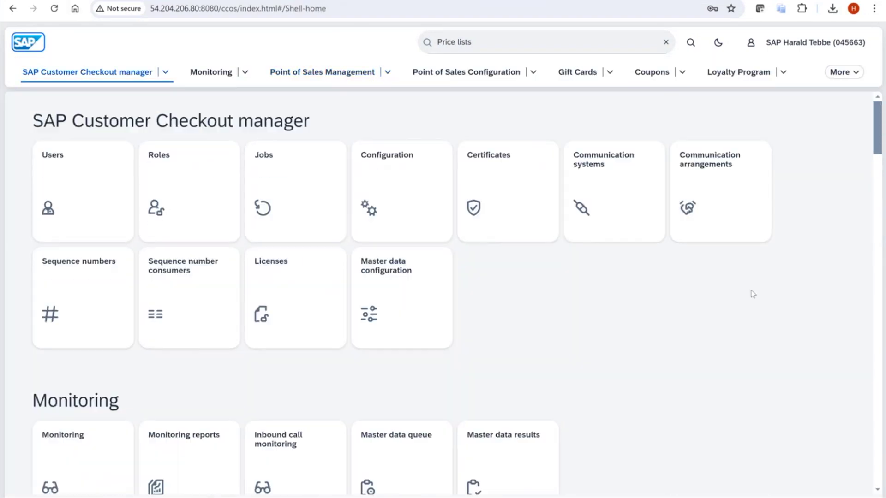
pyautogui.click(715, 203)
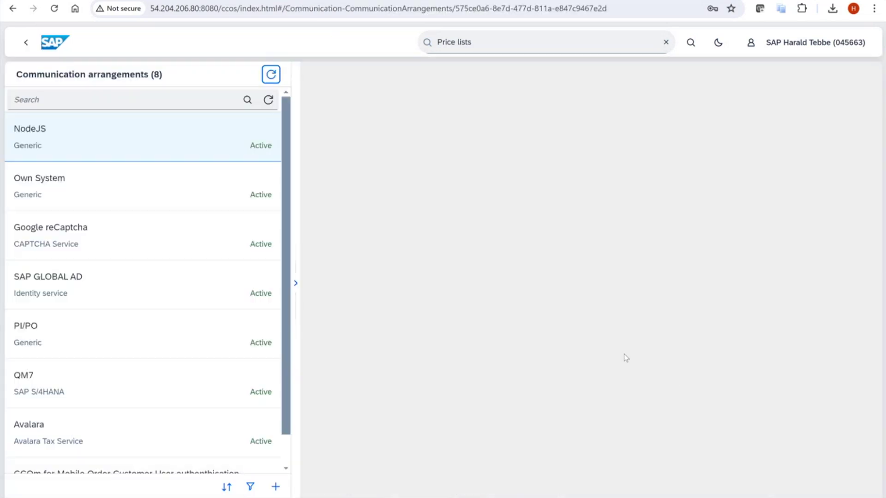
pyautogui.scroll(-1, 183, 294)
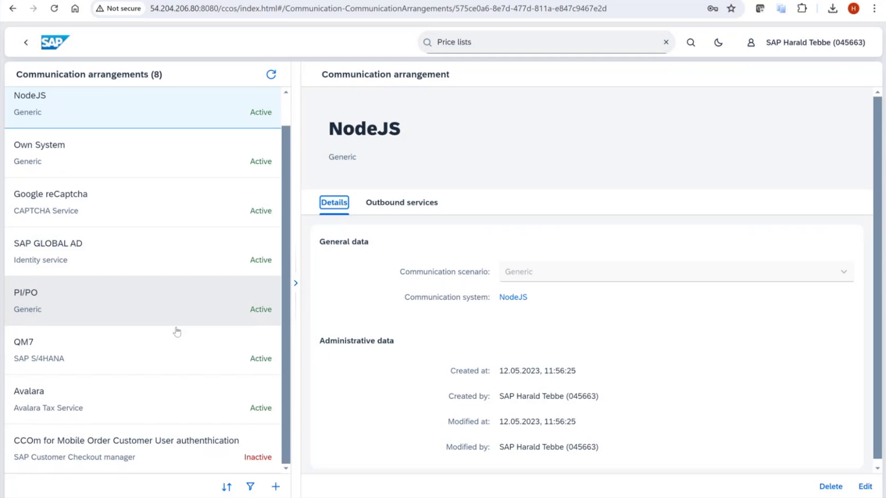
pyautogui.click(173, 347)
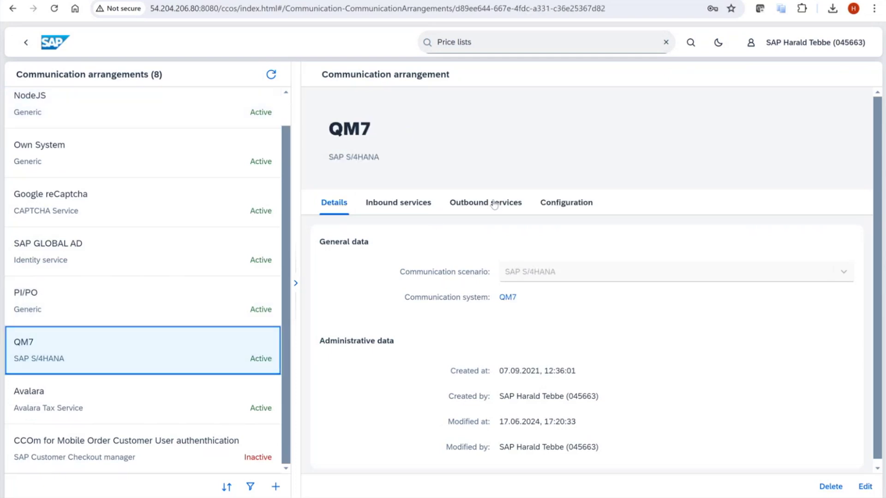
pyautogui.click(491, 206)
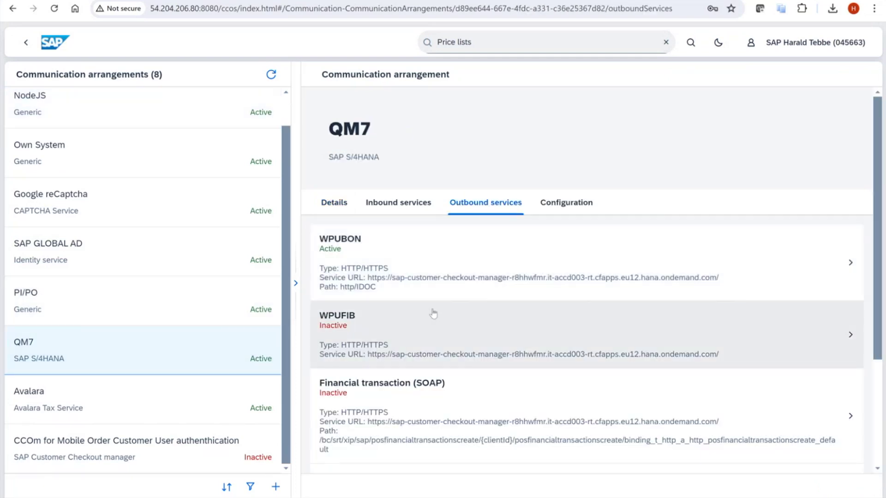
pyautogui.scroll(-3, 476, 275)
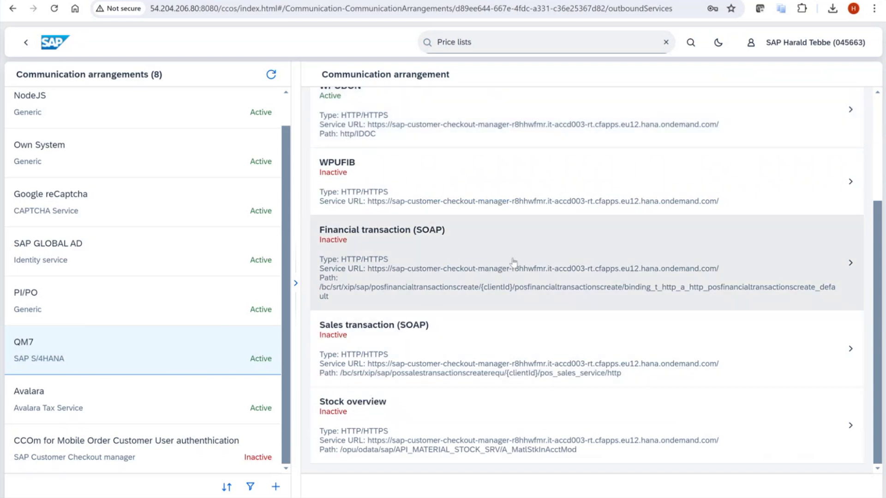
pyautogui.click(502, 252)
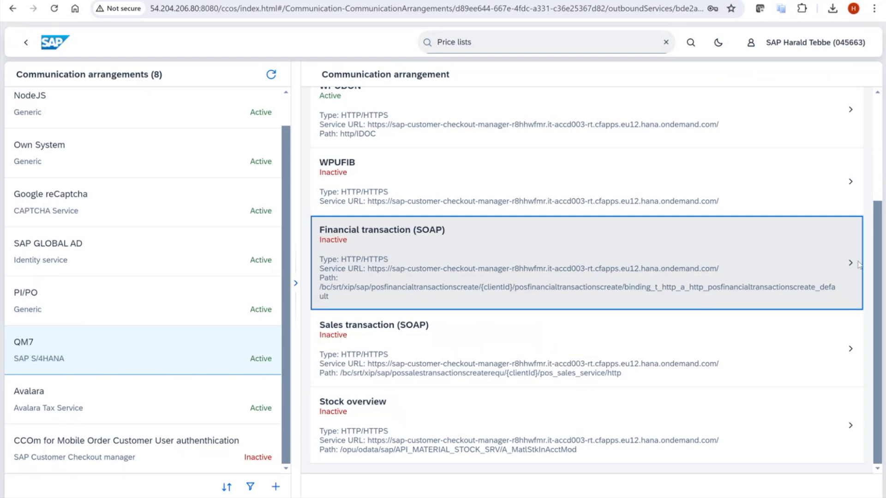
pyautogui.click(857, 265)
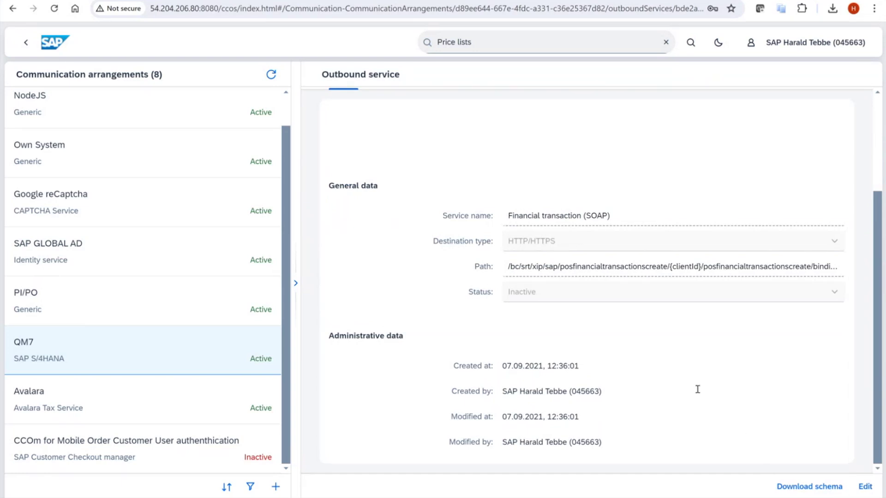
# - Download the service's .wsdl schema file and keep it in Chrome
pyautogui.scroll(-3, 698, 389)
pyautogui.click(809, 486)
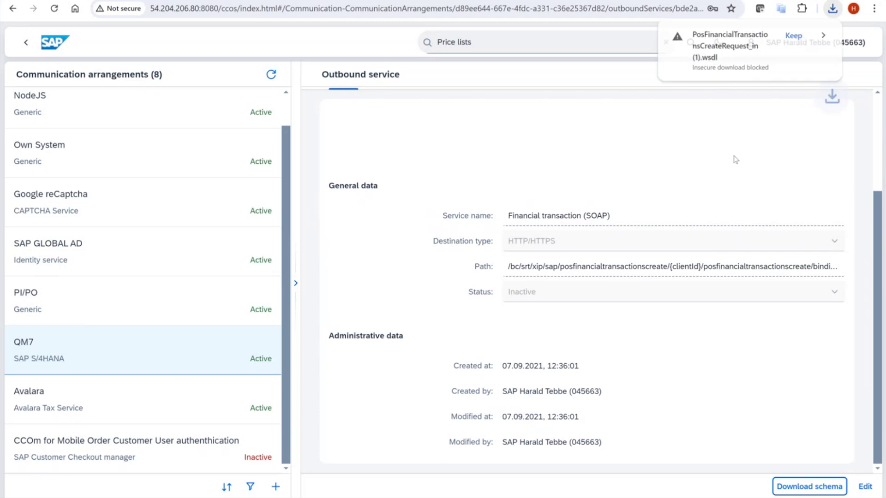
pyautogui.click(794, 36)
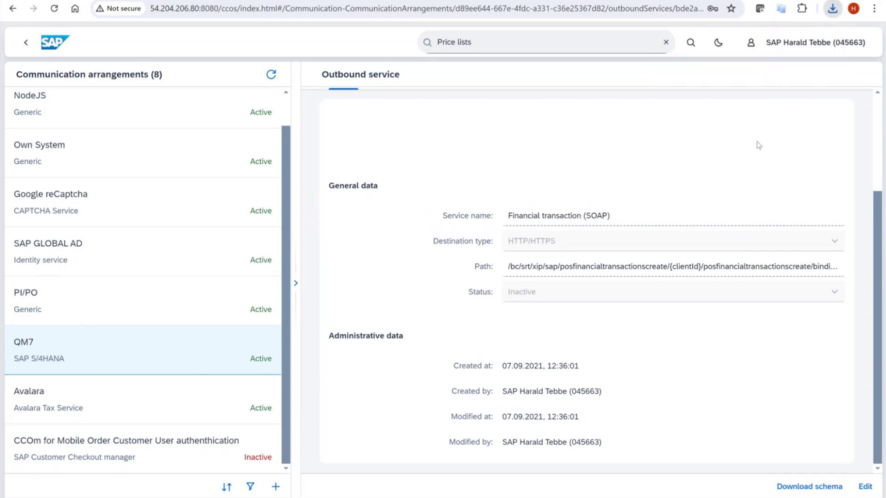
pyautogui.scroll(3, 600, 219)
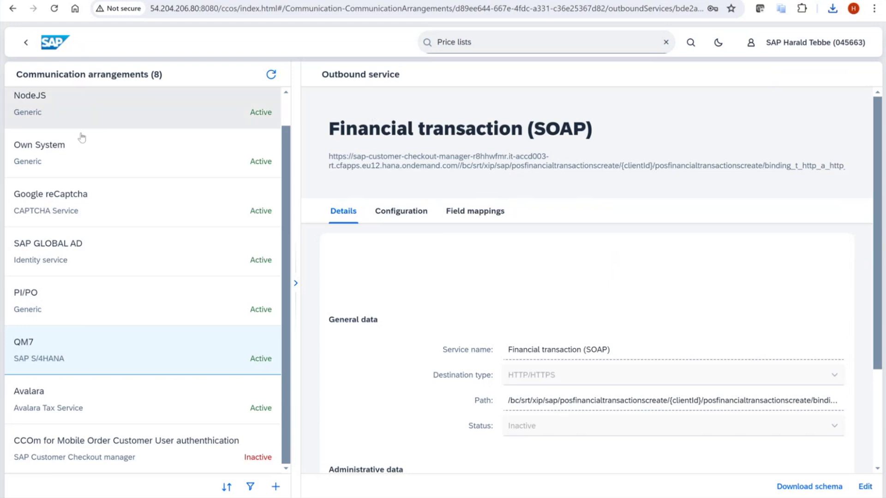
# - Open the Own System arrangement's Receipt outbound service and download its schema
pyautogui.click(99, 151)
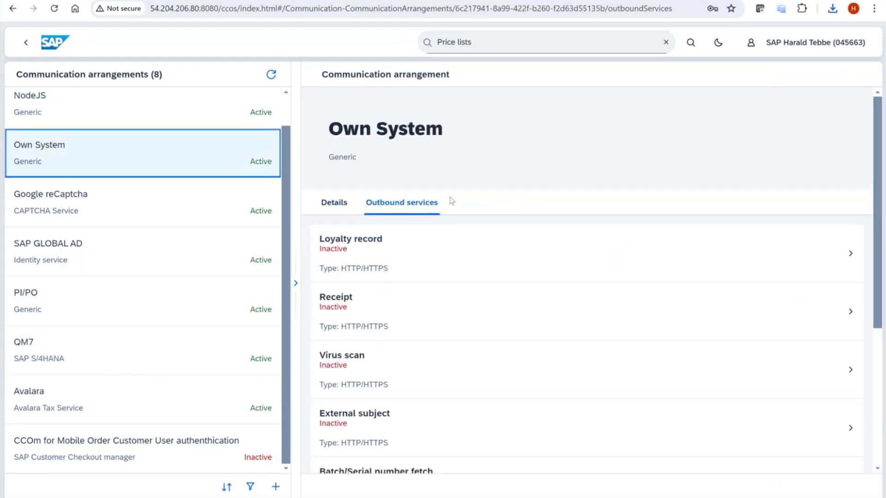
pyautogui.scroll(-3, 406, 247)
pyautogui.click(440, 190)
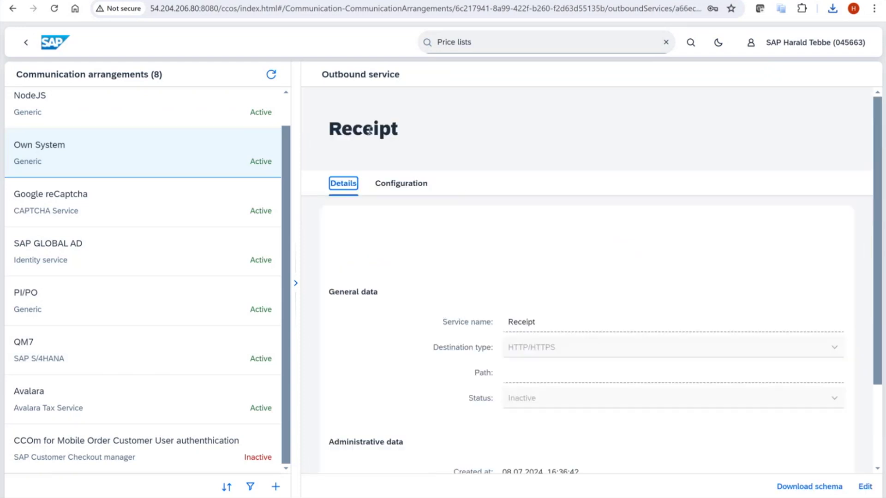
pyautogui.click(785, 488)
pyautogui.hotkey('alt', 'Tab')
pyautogui.hotkey('alt', 'Tab')
pyautogui.hotkey('alt', 'Tab')
pyautogui.hotkey('alt', 'Tab')
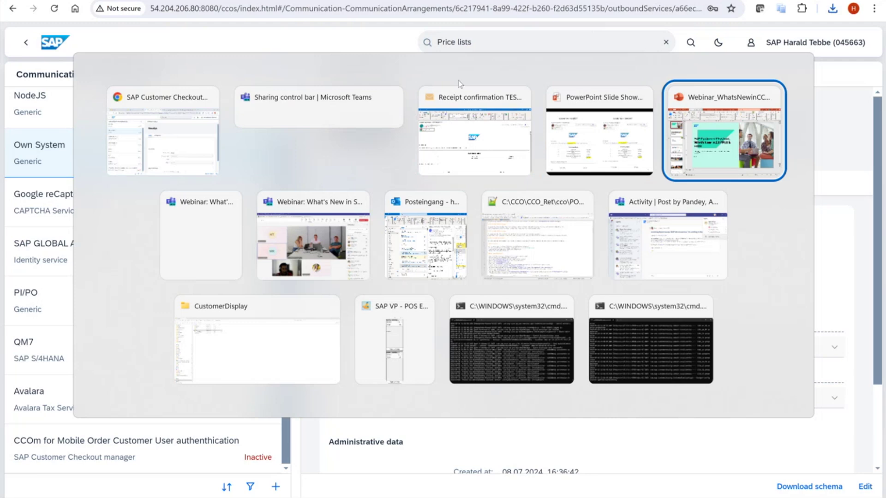
# - Return to the PowerPoint slide show and advance past the Customer Display plugin section to slide 11
pyautogui.press('Escape')
pyautogui.hotkey('alt', 'Tab')
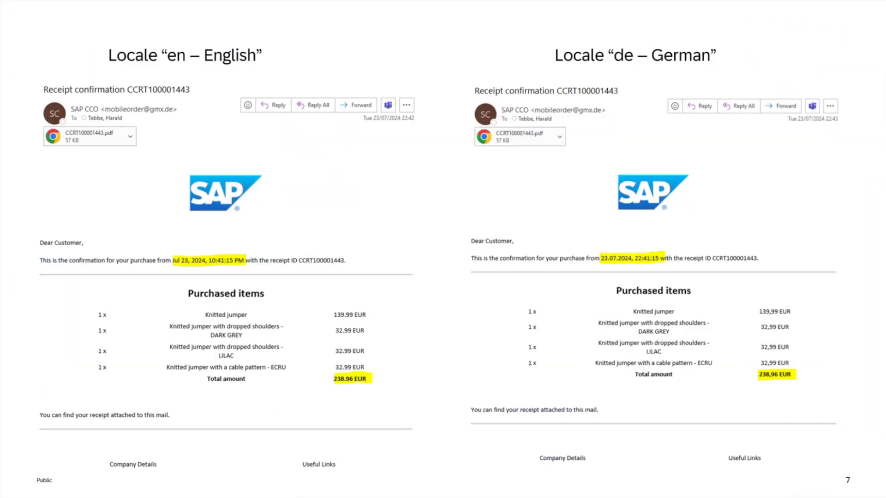
pyautogui.press('Right')
pyautogui.press('Right')
pyautogui.press('Right')
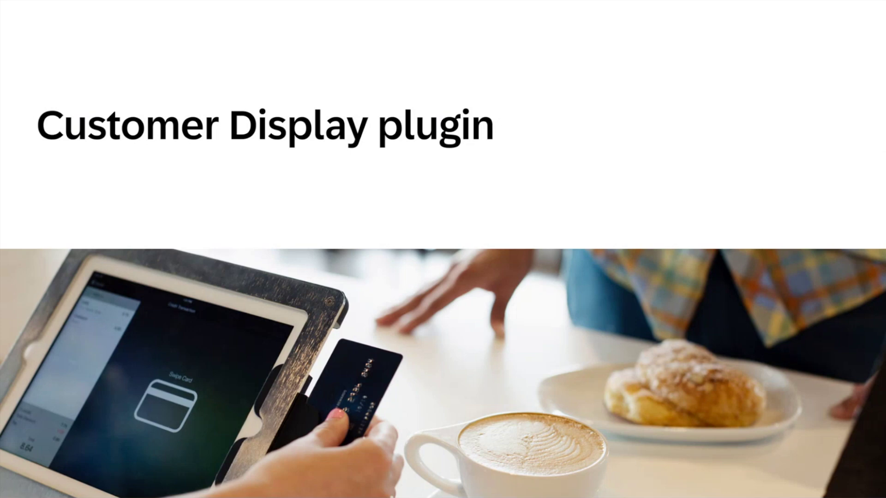
pyautogui.press('Right')
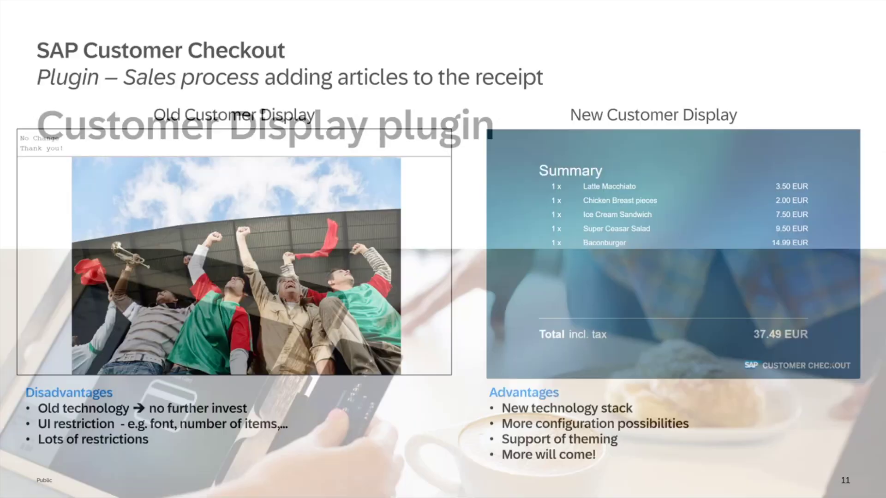
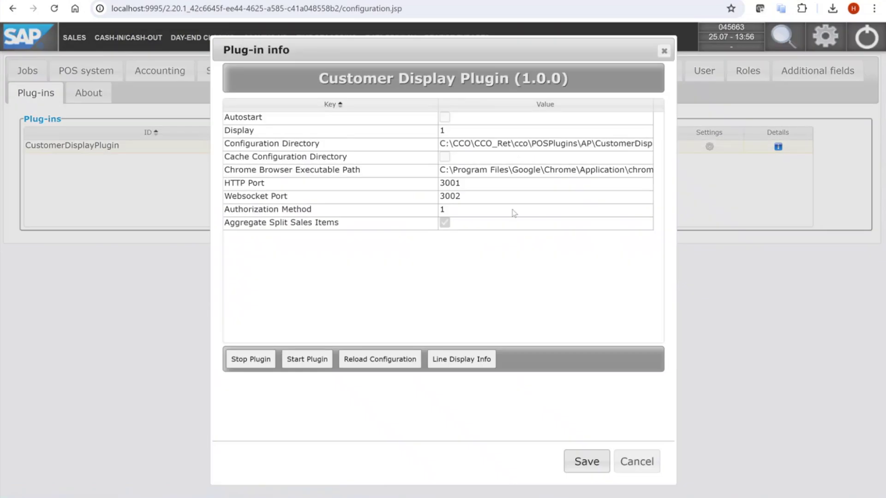
# - Start the Customer Display Plugin and place the customer display window on the right half
pyautogui.click(310, 364)
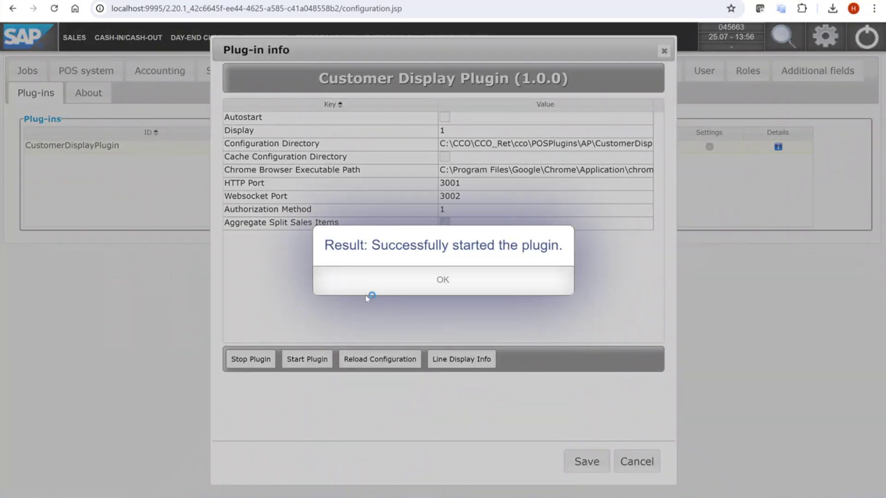
pyautogui.click(374, 284)
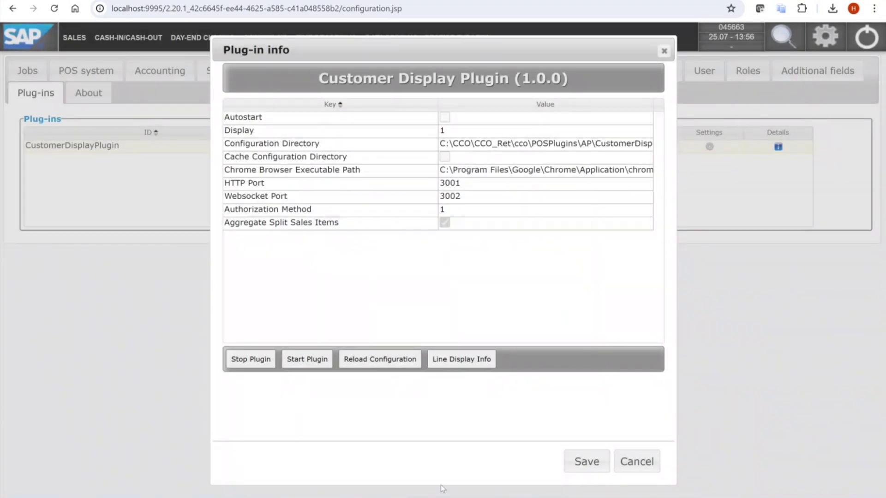
pyautogui.press('super+Left')
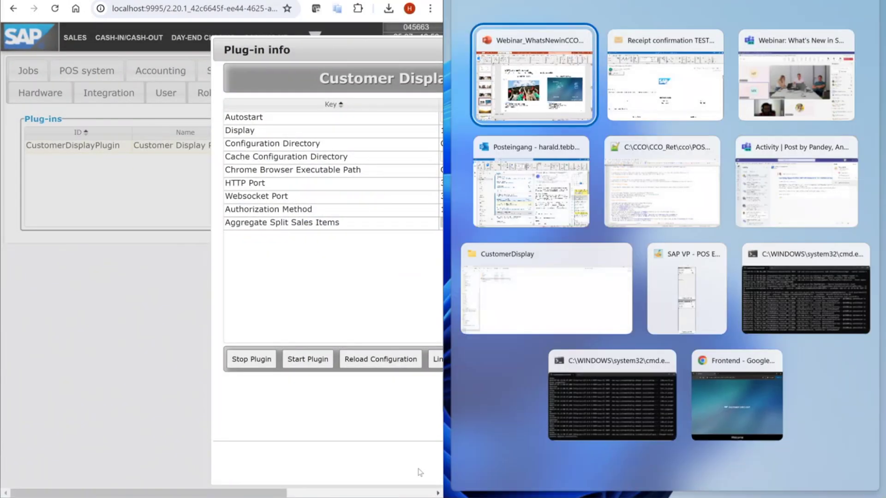
pyautogui.moveTo(421, 472)
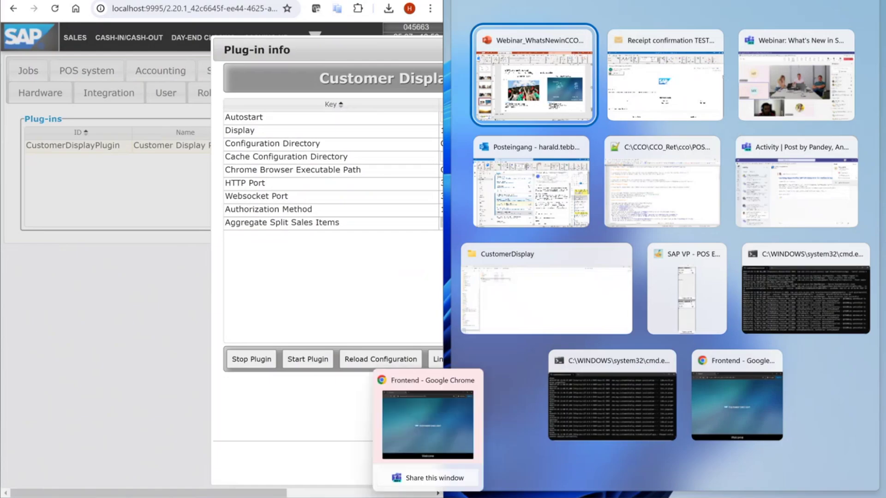
pyautogui.click(432, 457)
pyautogui.moveTo(232, 0); pyautogui.dragTo(516, 18)
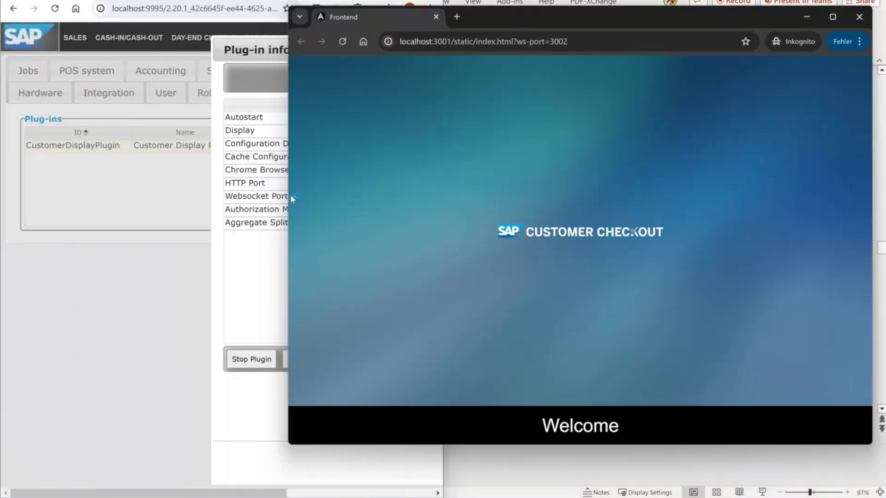
# - Enlarge the plugin details, check the Configuration Directory value, then close the details
pyautogui.moveTo(305, 441); pyautogui.dragTo(461, 414)
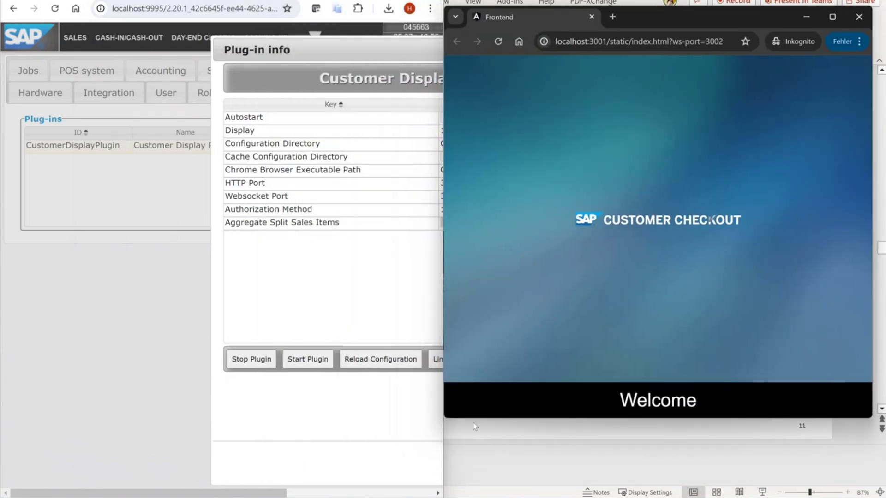
pyautogui.doubleClick(334, 51)
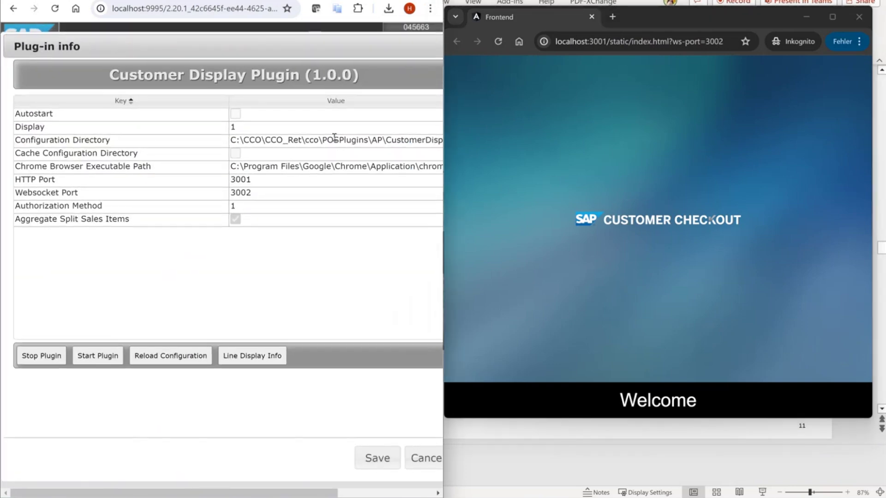
pyautogui.click(434, 140)
pyautogui.click(512, 147)
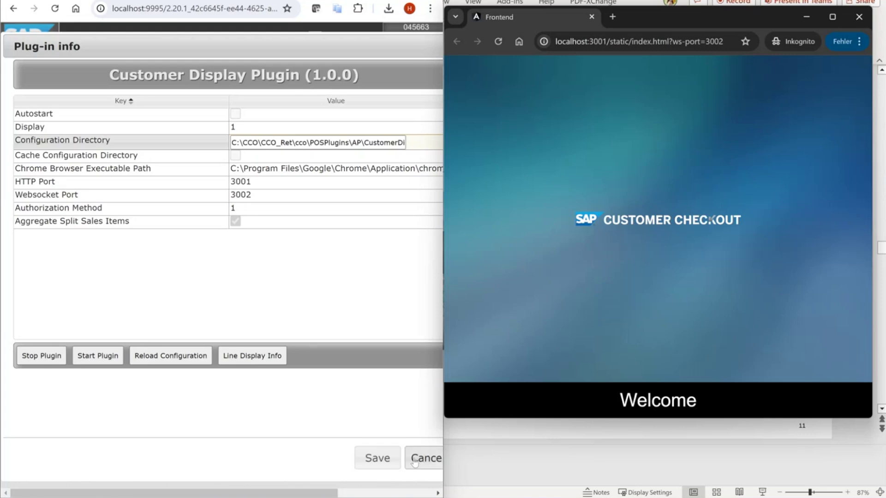
pyautogui.click(392, 459)
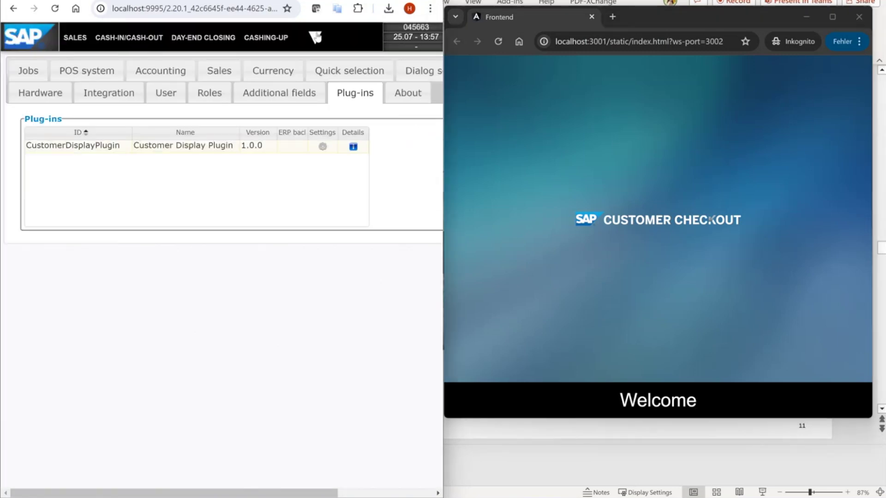
# - Restart the POS application from the lock and shutdown options
pyautogui.click(316, 37)
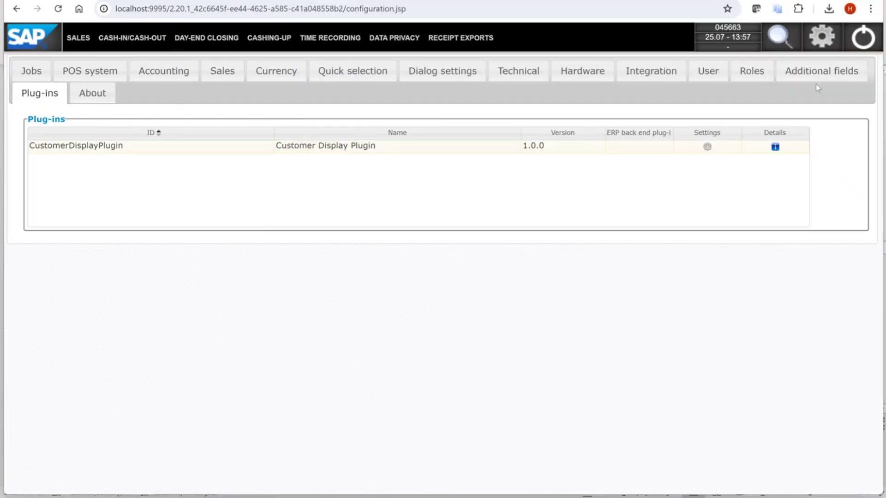
pyautogui.click(863, 38)
pyautogui.click(532, 256)
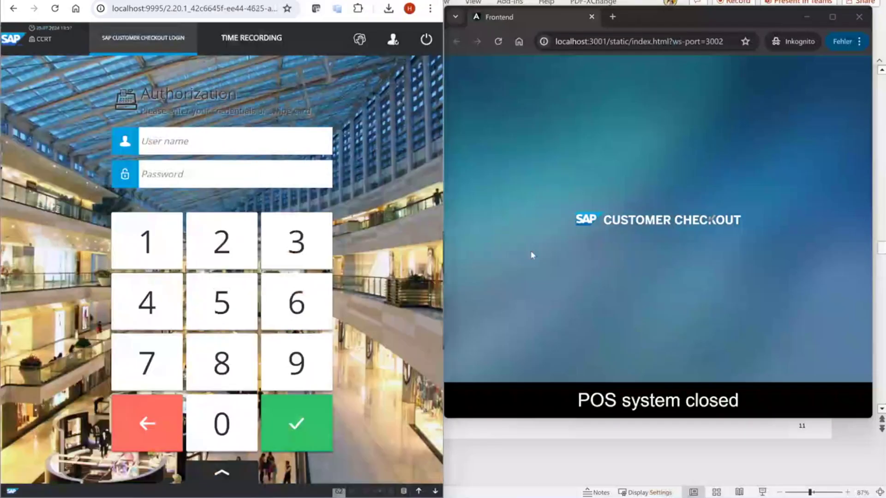
# - Place the customer display on the right half and log back in with the POS user's credentials
pyautogui.press('super+Left')
pyautogui.click(522, 84)
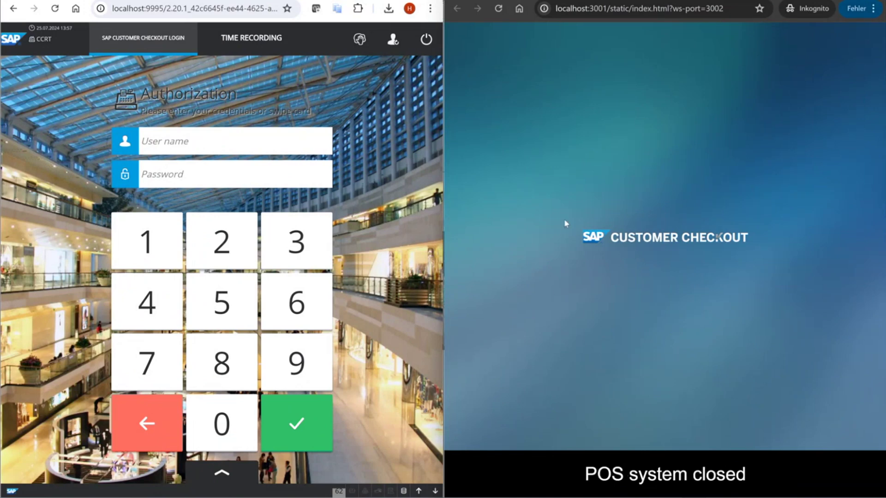
pyautogui.click(297, 141)
pyautogui.press('Tab')
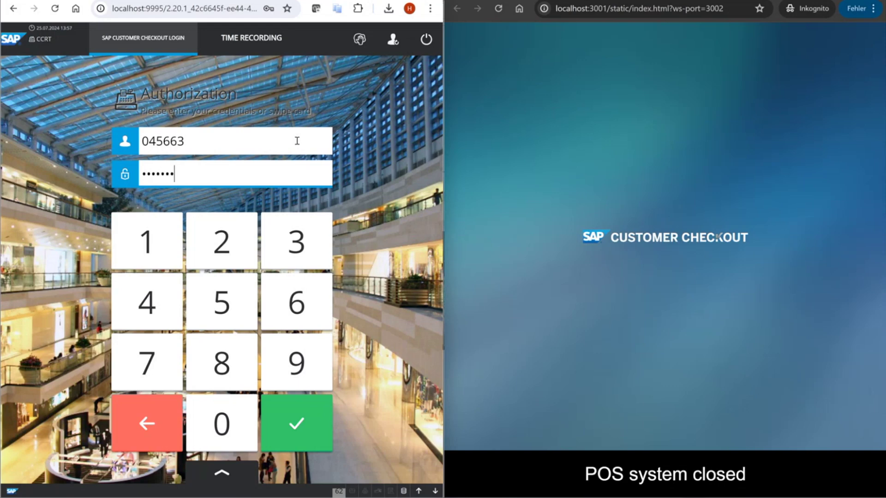
pyautogui.press('Return')
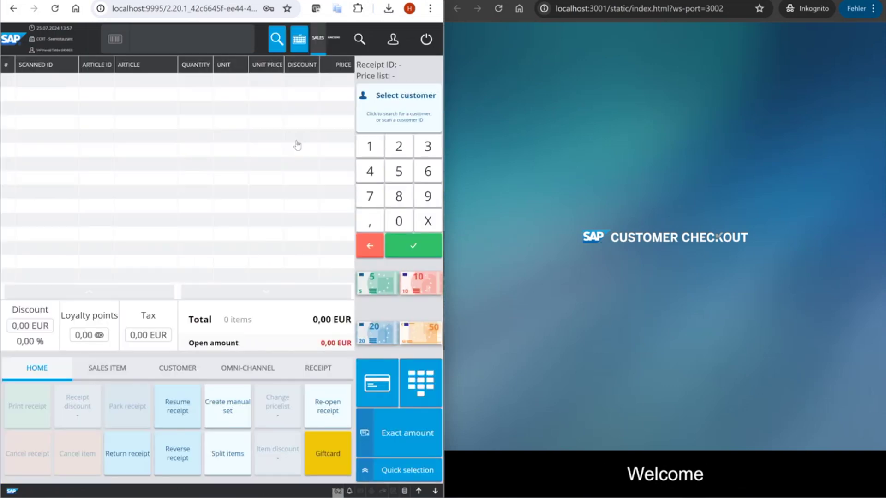
pyautogui.click(422, 473)
# - Add the knitted jumpers to the receipt from the quick selection
pyautogui.click(109, 377)
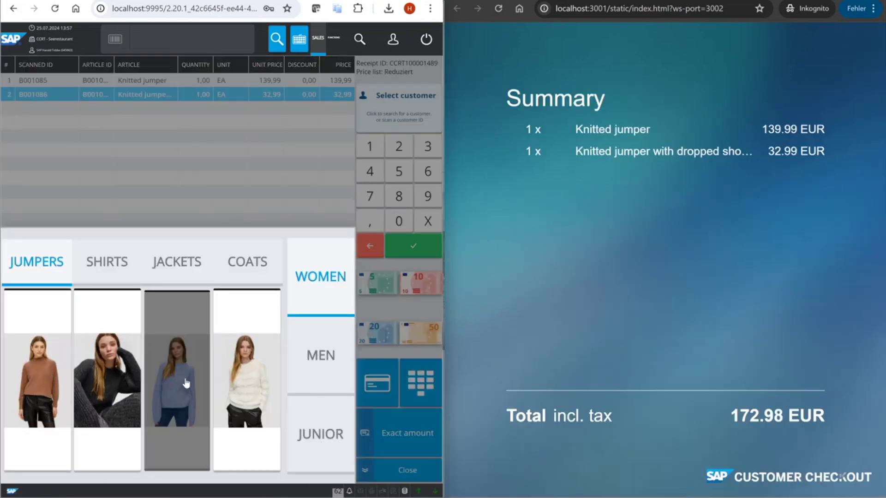
pyautogui.click(178, 378)
pyautogui.click(256, 382)
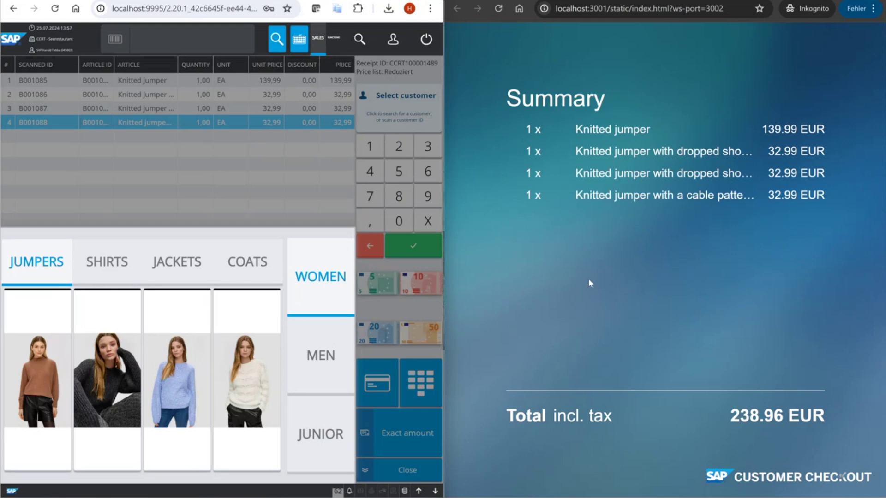
pyautogui.click(423, 389)
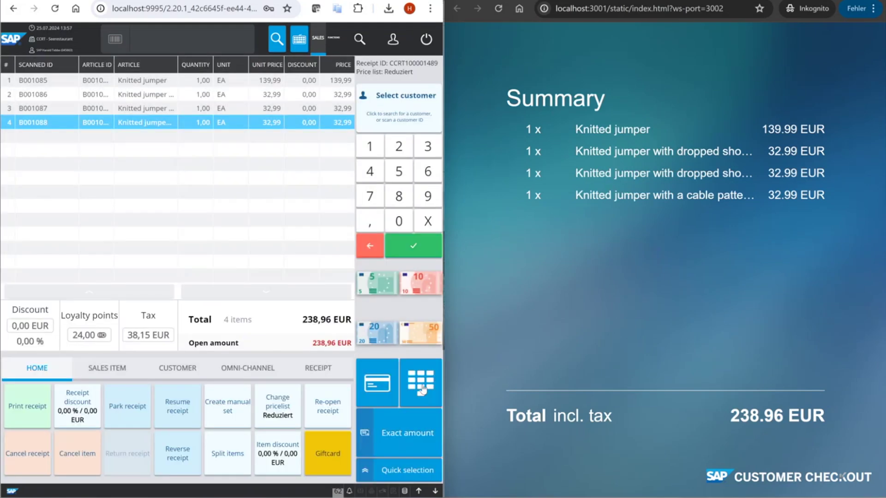
# - Pay the 238,96 EUR total with 250,00 EUR cash, leaving 11,04 EUR change
pyautogui.click(423, 389)
pyautogui.click(287, 223)
pyautogui.click(286, 263)
pyautogui.moveTo(282, 375); pyautogui.dragTo(187, 381)
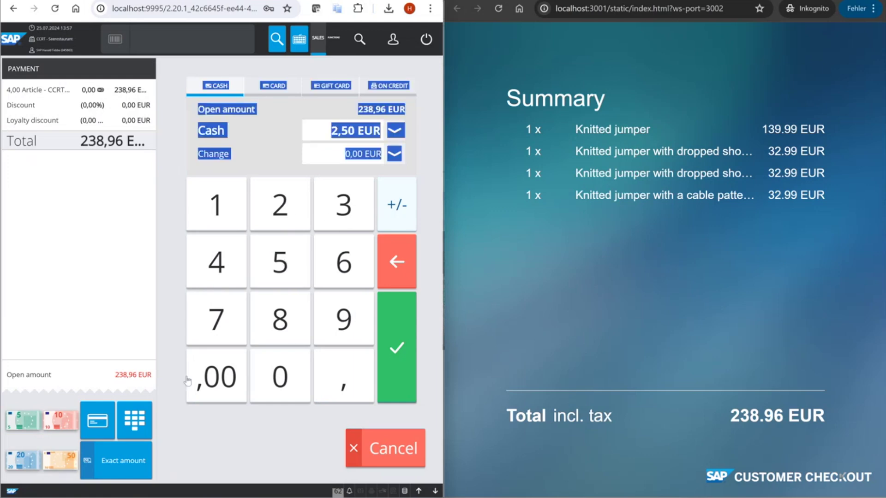
pyautogui.click(215, 378)
pyautogui.click(399, 369)
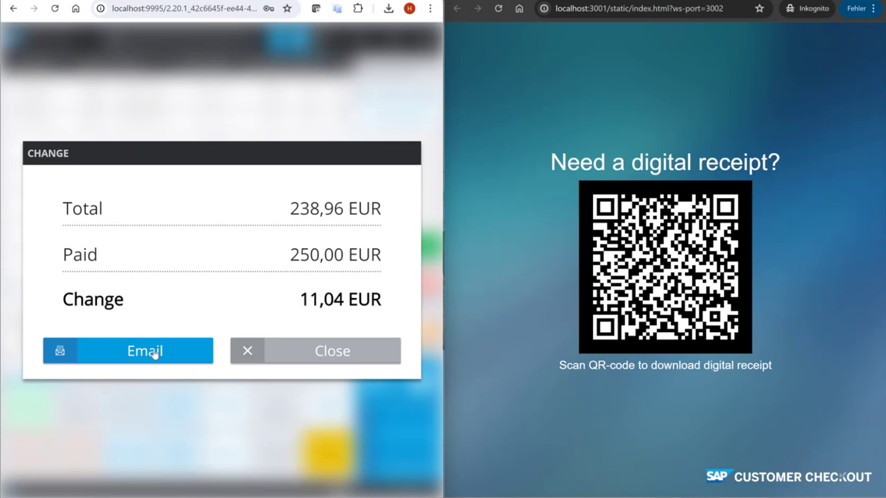
# - E-mail the receipt to the customer's e-mail address and close the change summary
pyautogui.click(155, 352)
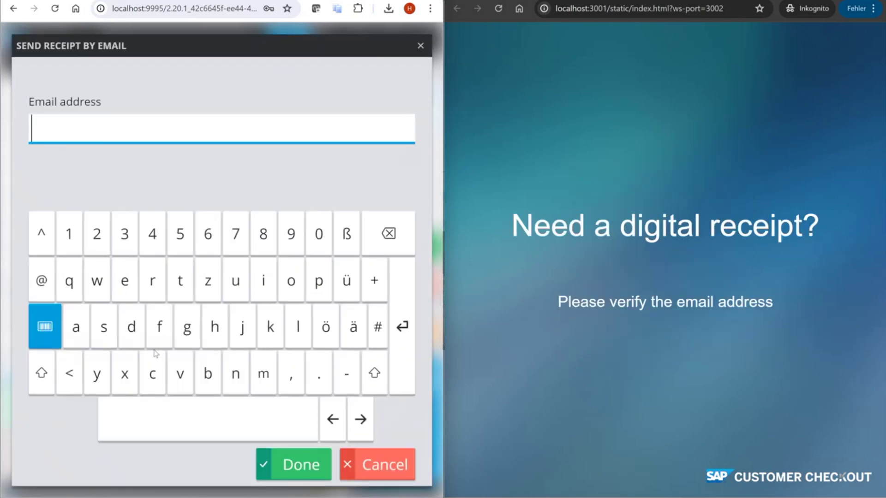
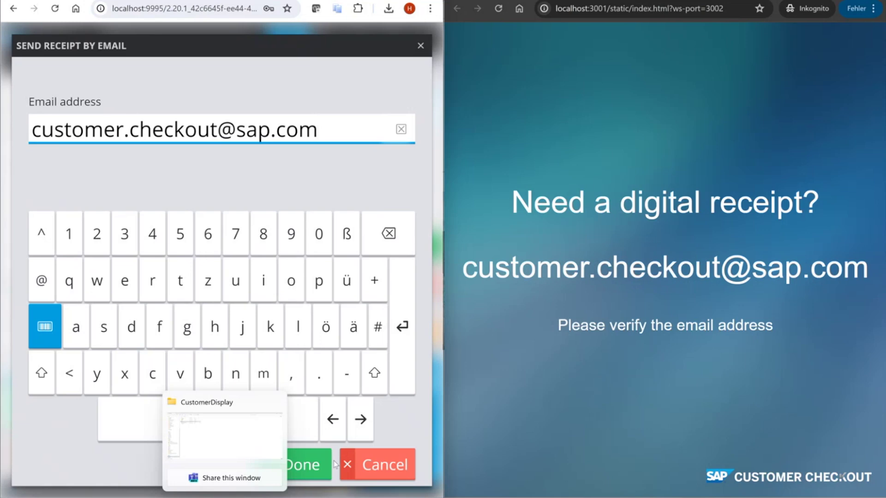
pyautogui.click(302, 465)
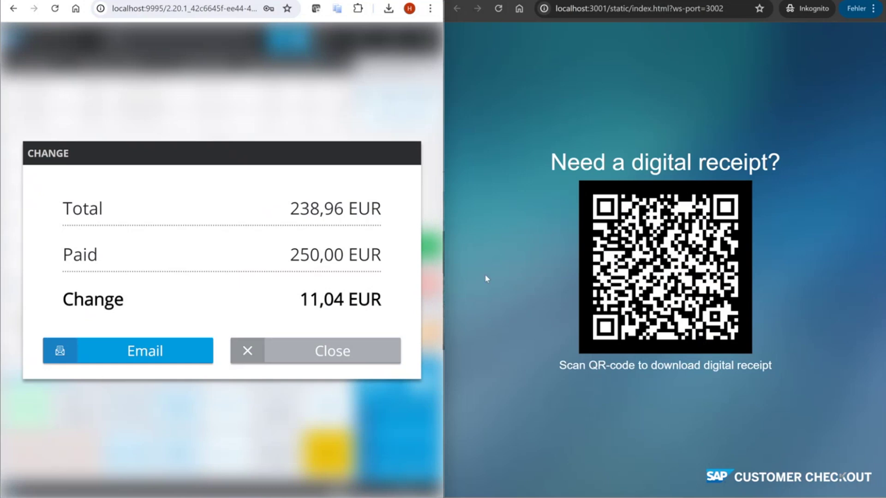
pyautogui.click(340, 350)
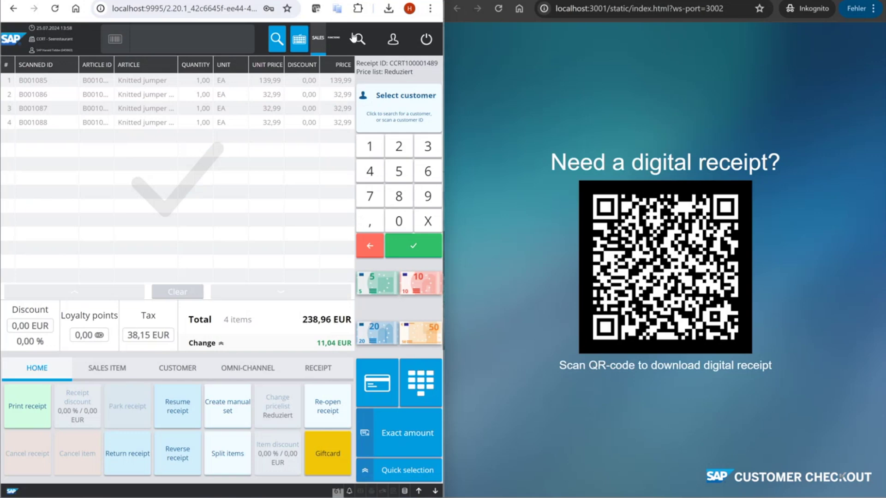
# - Open the Customer Display Plugin details under Configuration > Plug-ins and view its Configuration Directory path
pyautogui.click(335, 41)
pyautogui.click(383, 199)
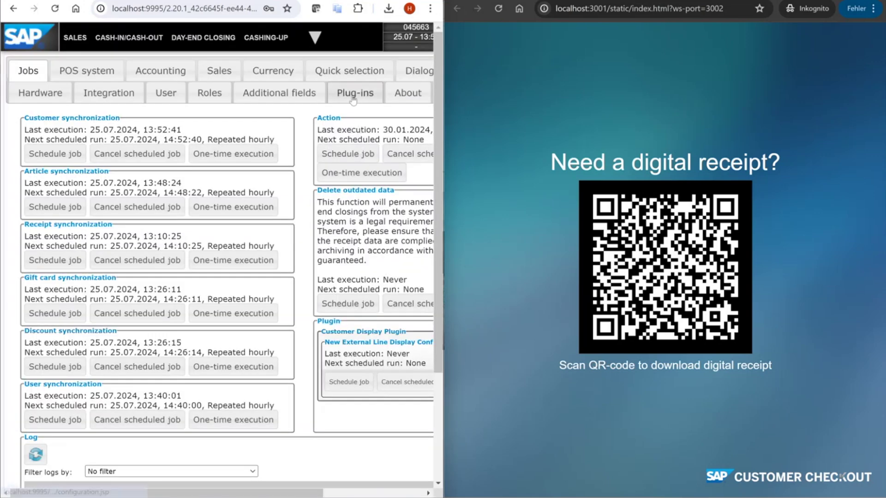
pyautogui.click(353, 97)
pyautogui.click(324, 148)
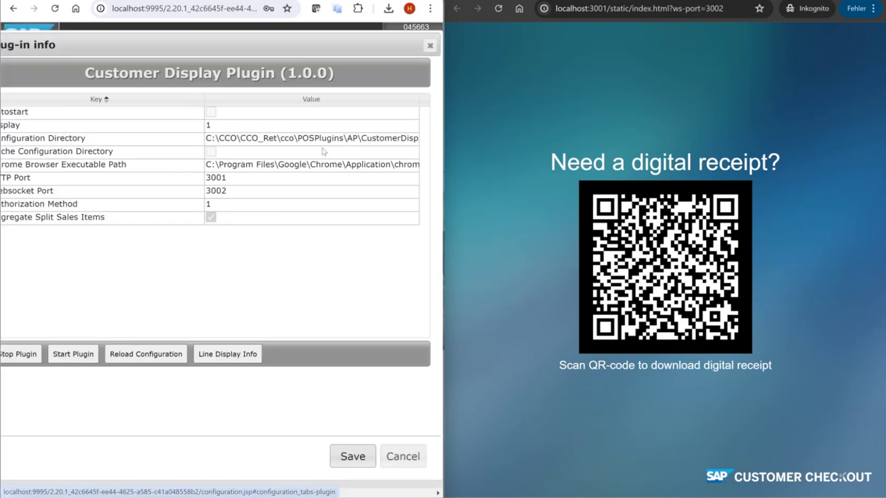
pyautogui.click(362, 134)
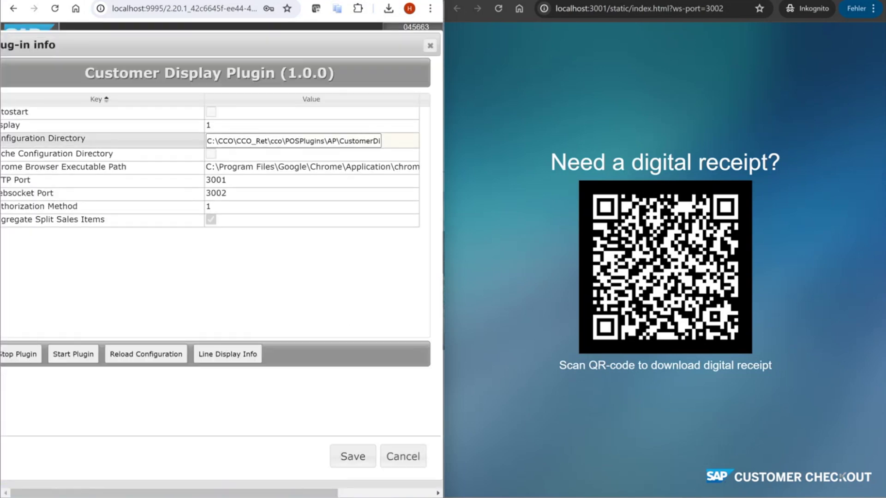
# - Bring the CustomerDisplay folder window forward in File Explorer and go up to POSPlugins
pyautogui.moveTo(223, 493)
pyautogui.click(234, 457)
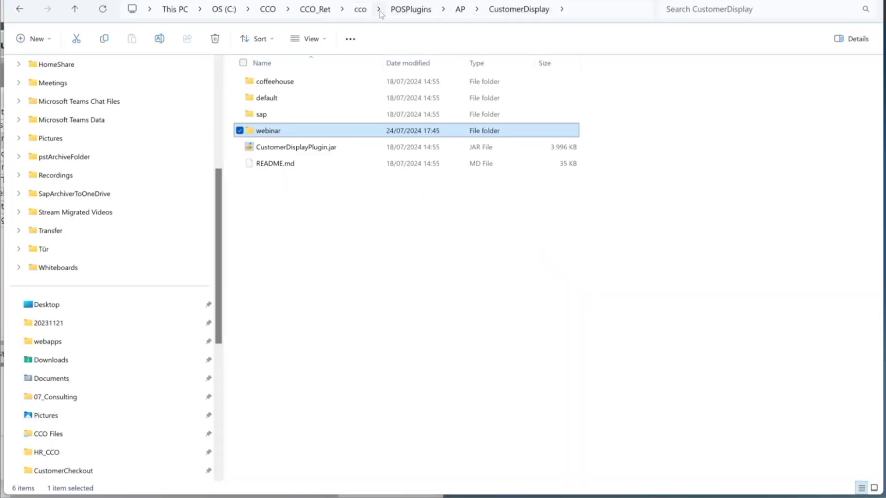
pyautogui.click(419, 10)
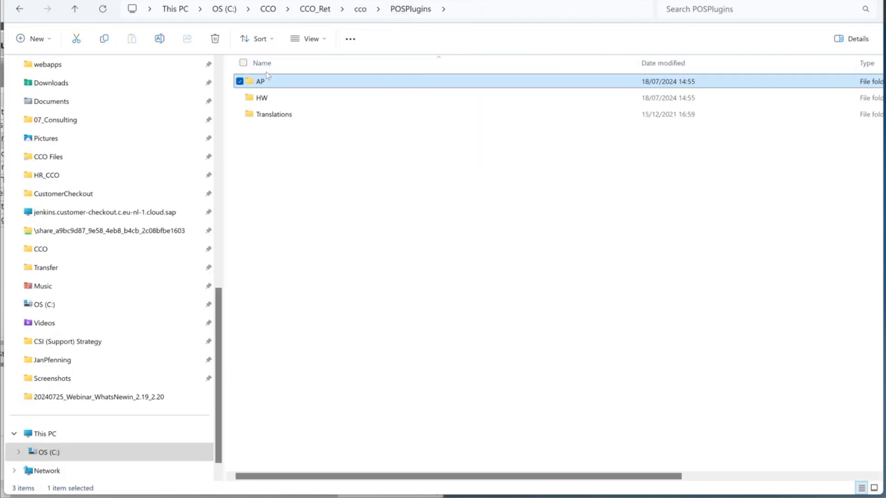
# - Open AP and then the CustomerDisplay folder, then switch back to SAP Customer Checkout
pyautogui.doubleClick(261, 82)
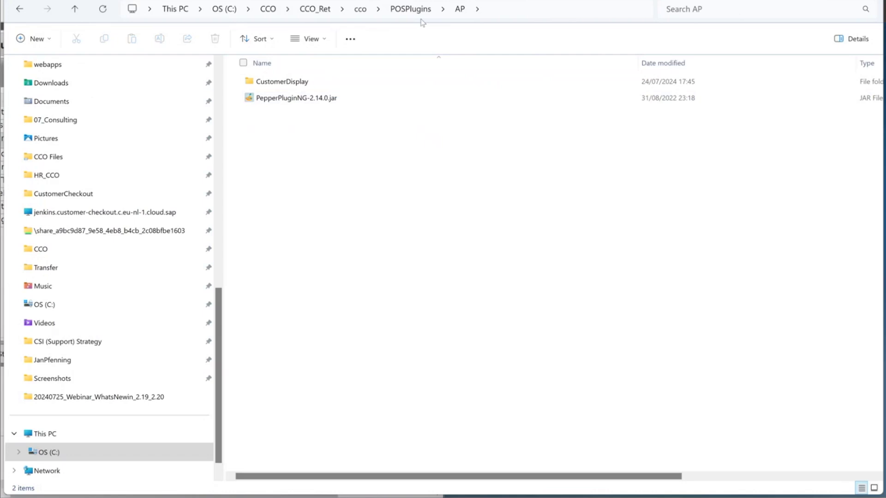
pyautogui.click(284, 83)
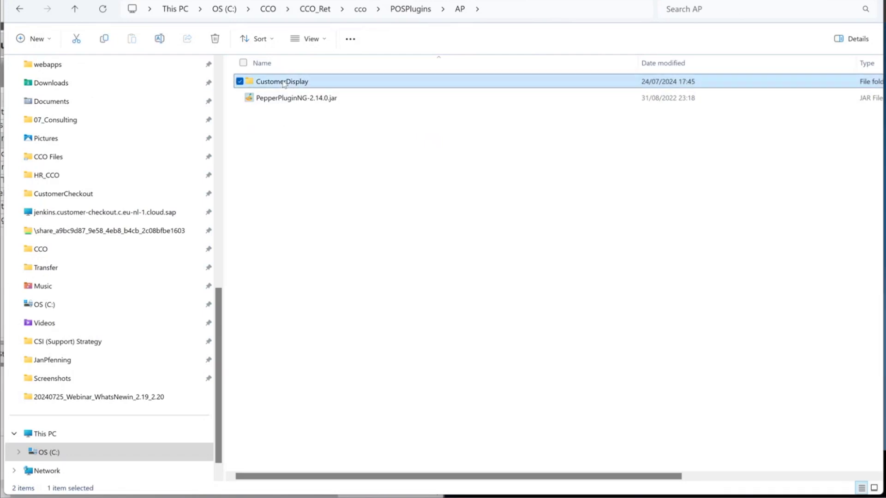
pyautogui.doubleClick(283, 82)
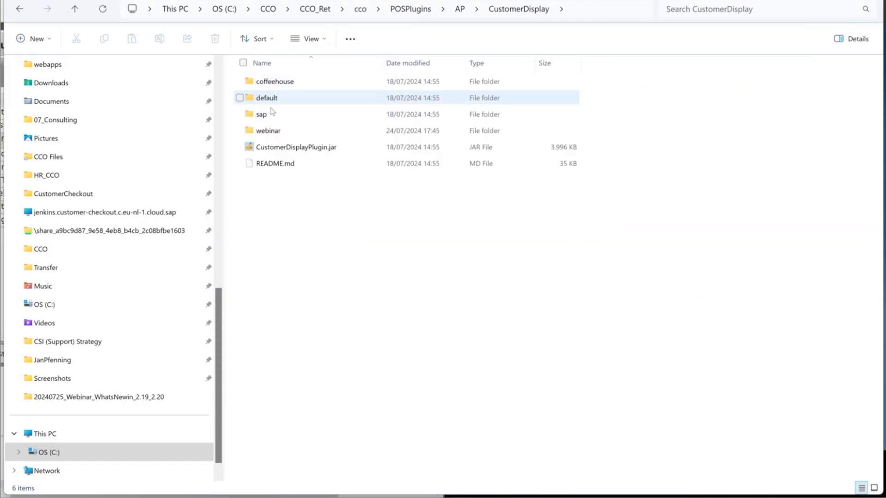
pyautogui.hotkey('alt', 'Tab')
pyautogui.hotkey('alt', 'Tab')
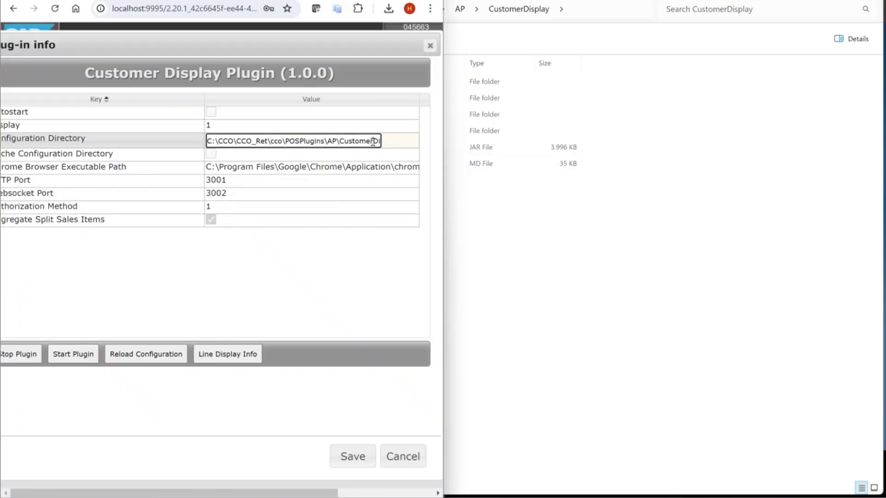
# - Change the Configuration Directory folder from default to coffeehouse and save it
pyautogui.moveTo(373, 142); pyautogui.dragTo(406, 143)
pyautogui.doubleClick(371, 140)
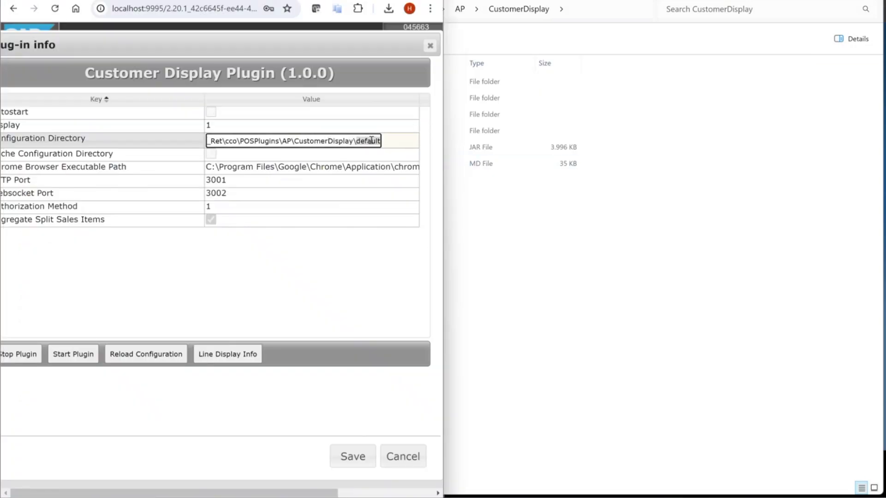
pyautogui.write('con')
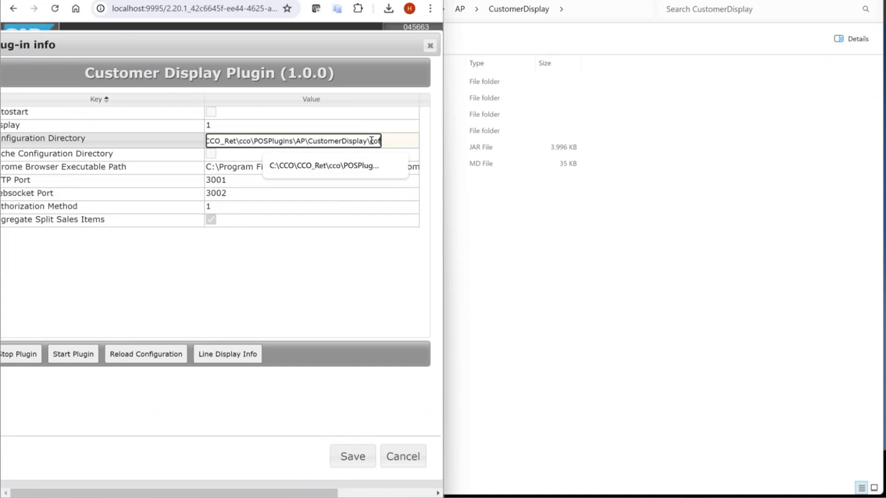
pyautogui.write('feehouse')
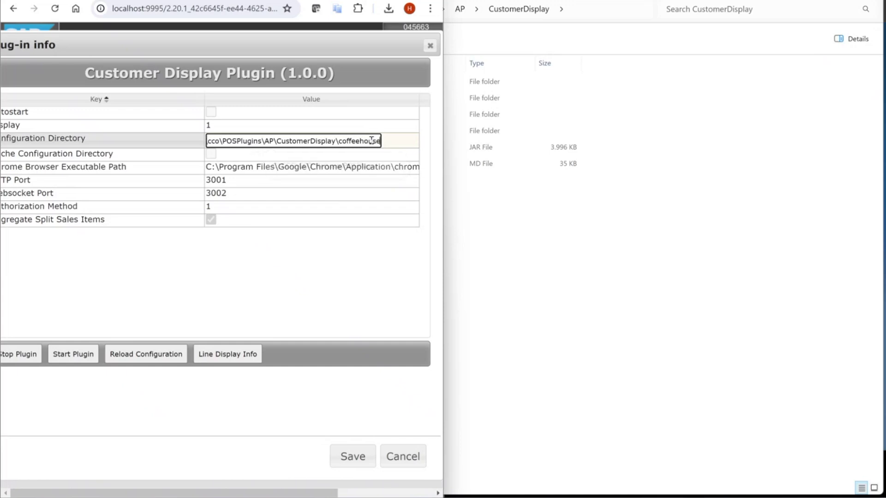
pyautogui.click(353, 457)
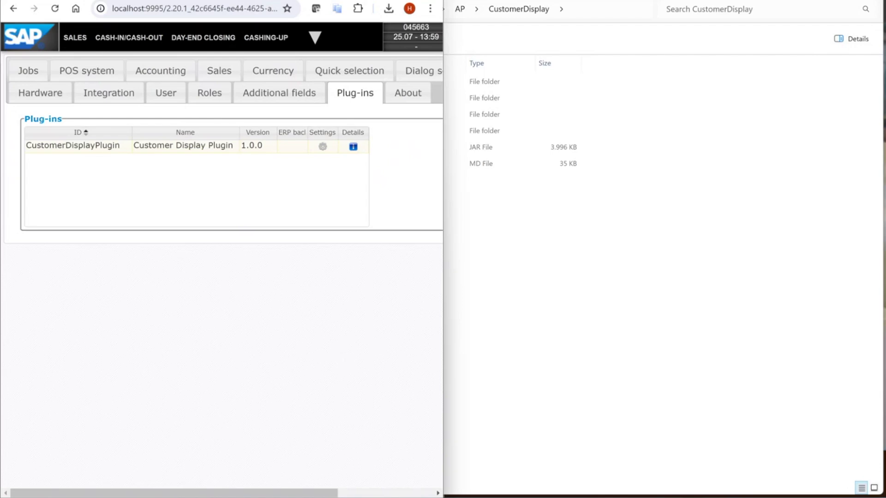
# - View the coffeehouse Welcome screen on the customer display, then switch to the CustomerDisplay folder
pyautogui.moveTo(415, 497)
pyautogui.click(488, 440)
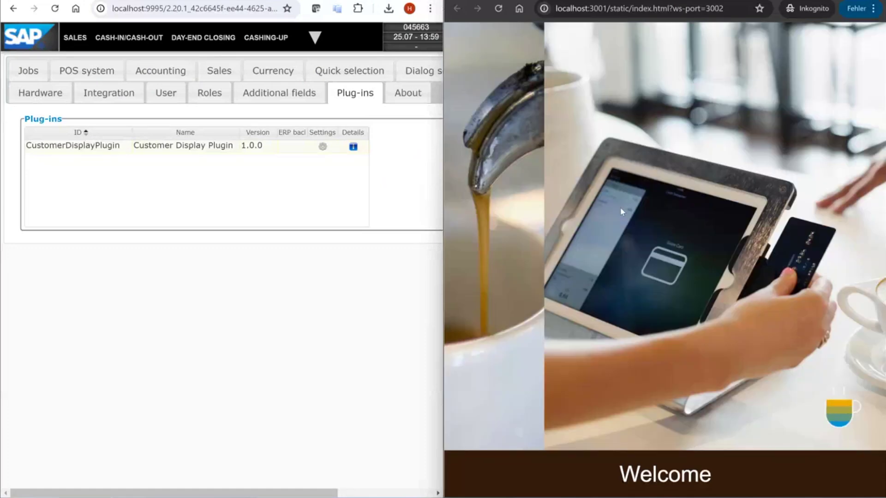
pyautogui.hotkey('alt', 'Tab')
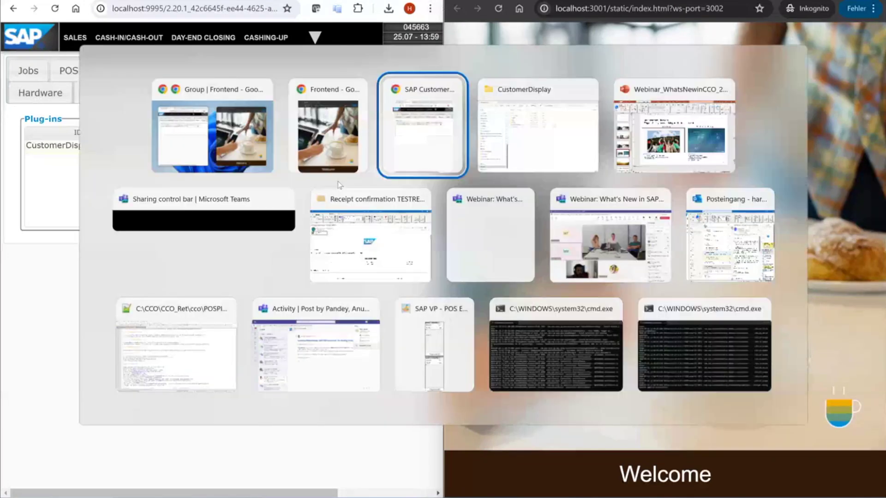
pyautogui.hotkey('alt', 'Tab')
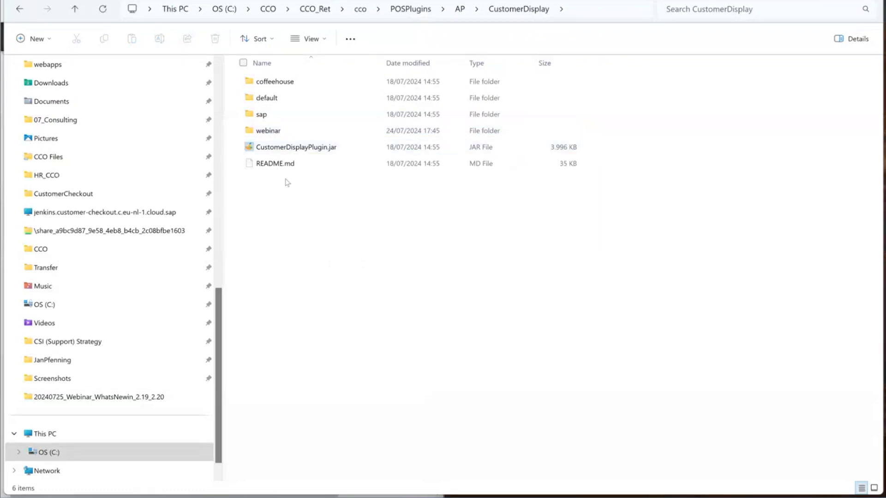
# - Open the webinar theme's i18n translations folder and return to the webinar folder
pyautogui.doubleClick(272, 132)
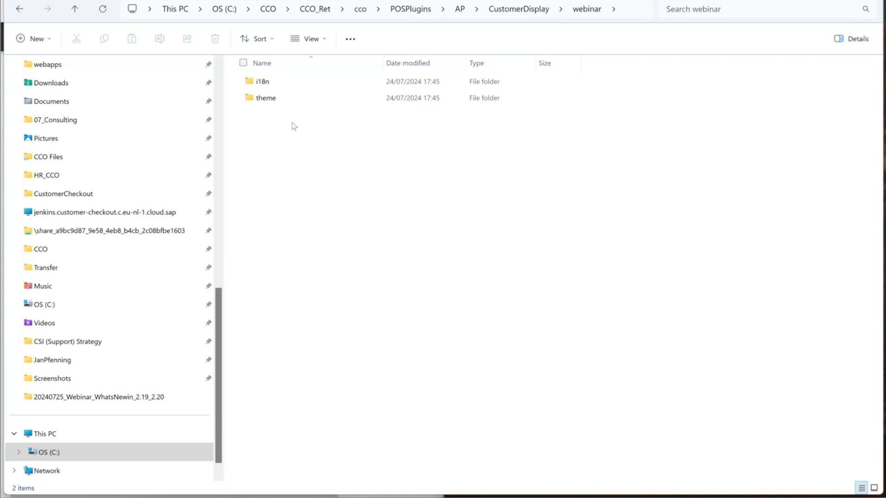
pyautogui.doubleClick(279, 87)
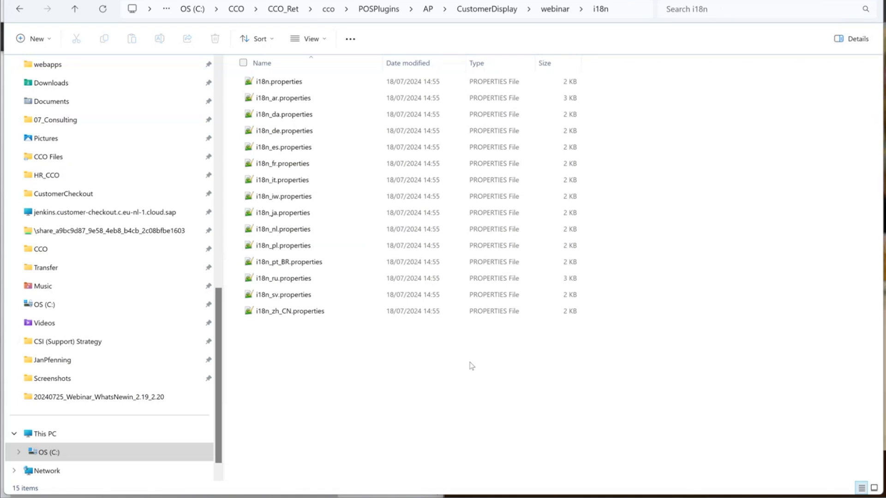
pyautogui.hotkey('alt', 'Left')
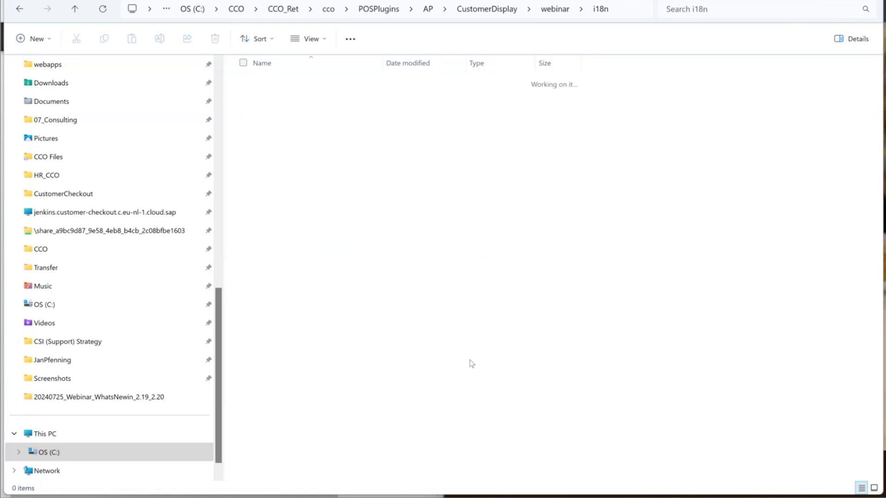
# - Browse the theme folder's logo, background and slideshow subfolders, returning to theme after each
pyautogui.click(267, 102)
pyautogui.doubleClick(266, 103)
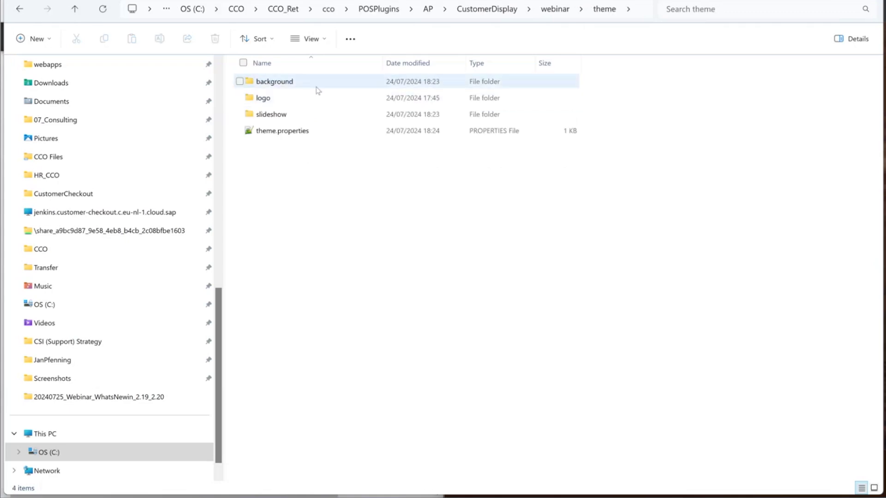
pyautogui.doubleClick(263, 98)
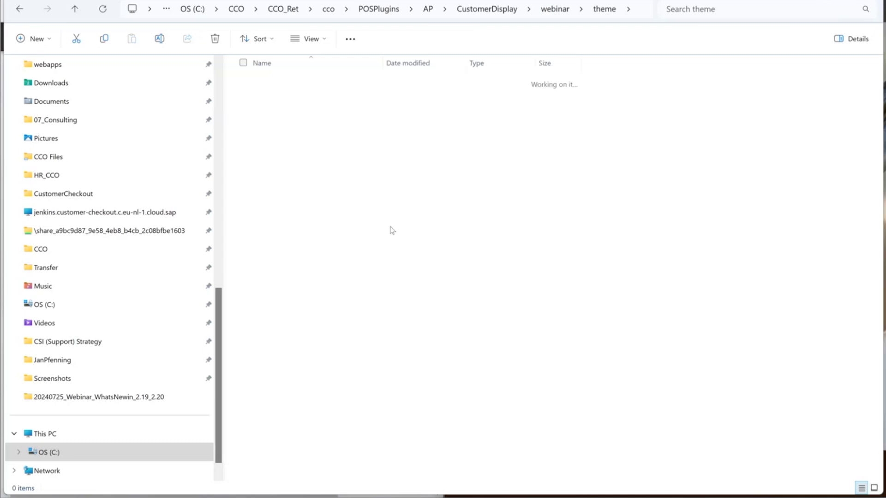
pyautogui.hotkey('alt', 'Left')
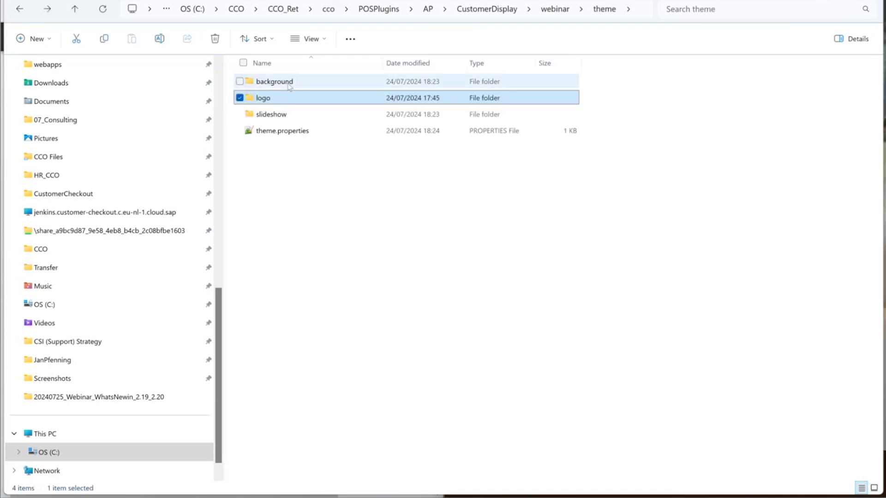
pyautogui.doubleClick(289, 83)
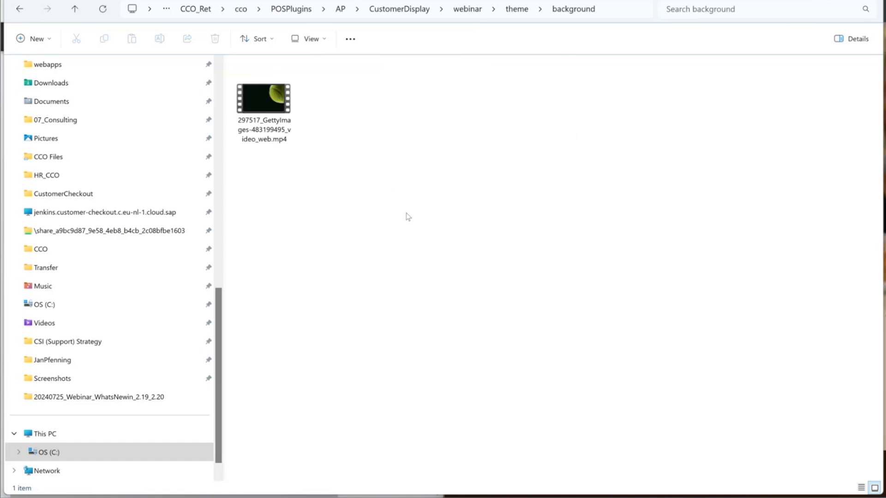
pyautogui.hotkey('alt', 'Left')
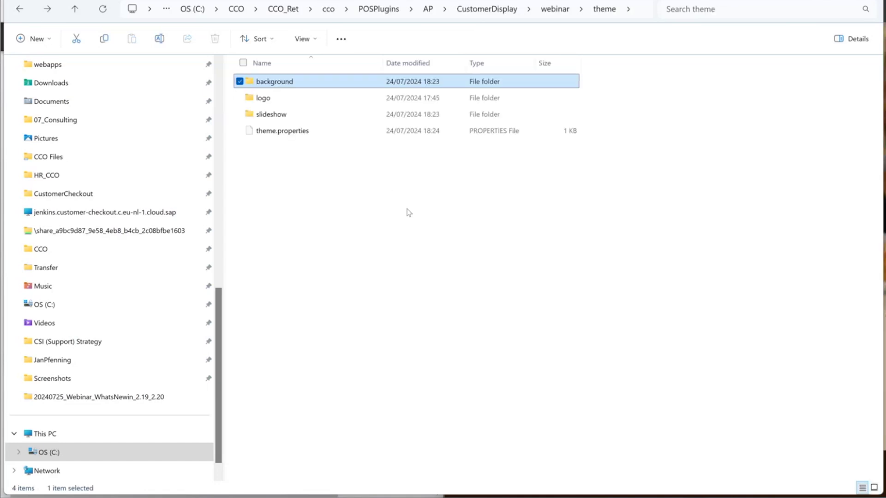
pyautogui.doubleClick(279, 119)
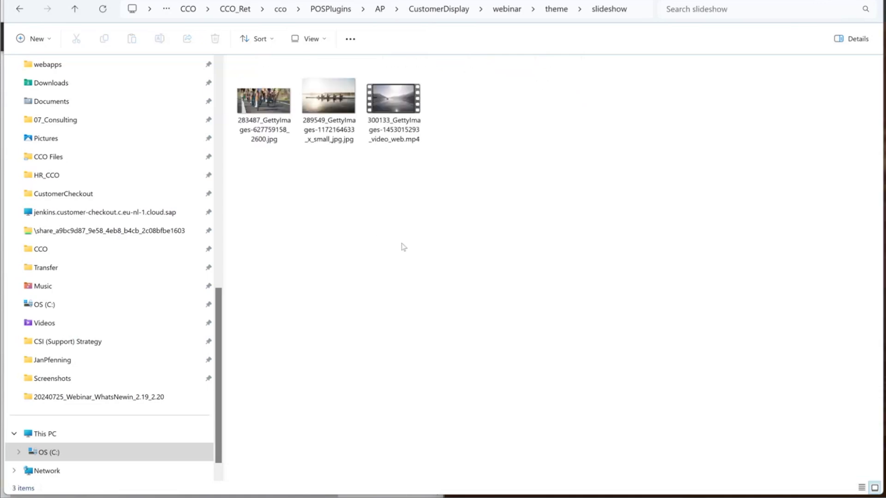
pyautogui.hotkey('alt', 'Left')
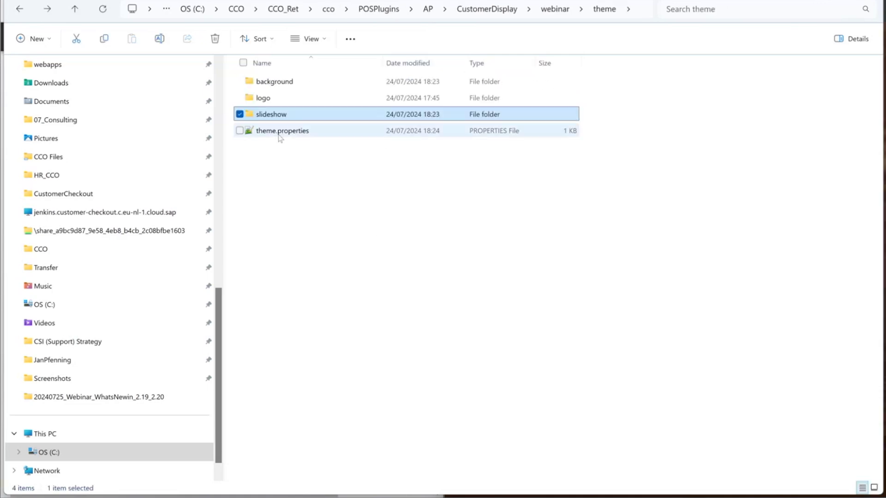
# - Review the webinar theme.properties settings in Notepad++, such as ALL_BACKGROUND_COLOR=black
pyautogui.moveTo(376, 494)
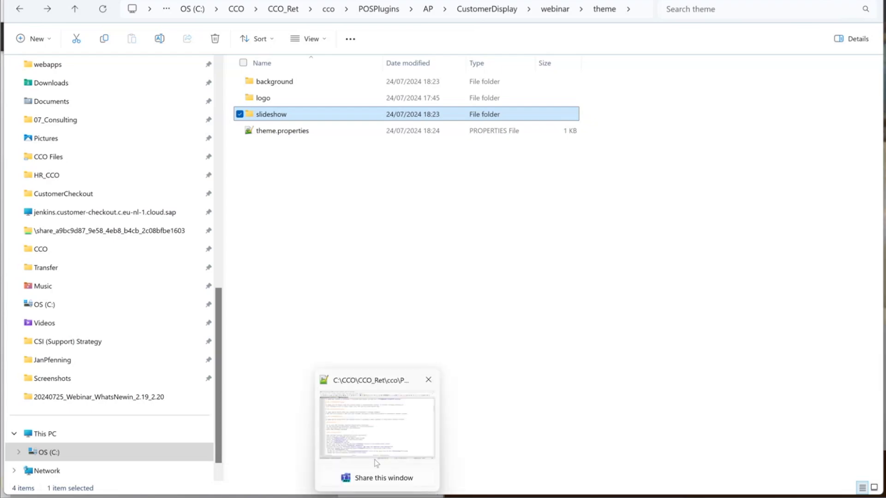
pyautogui.click(376, 434)
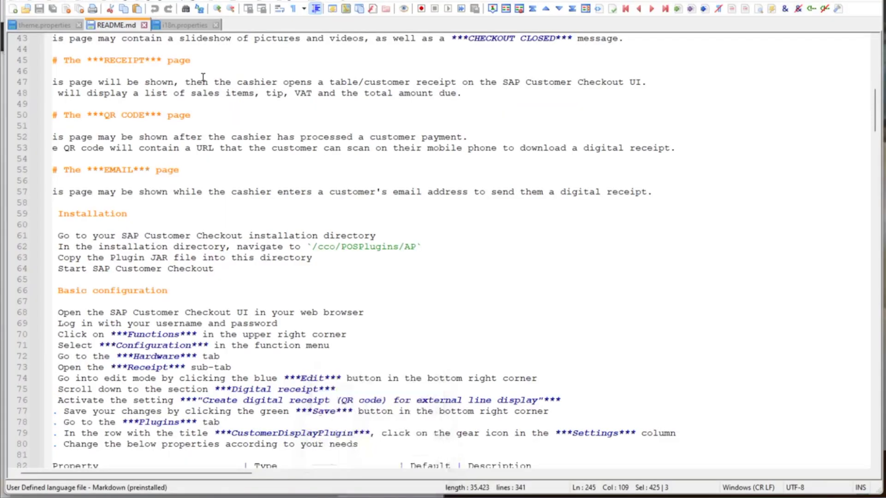
pyautogui.click(44, 25)
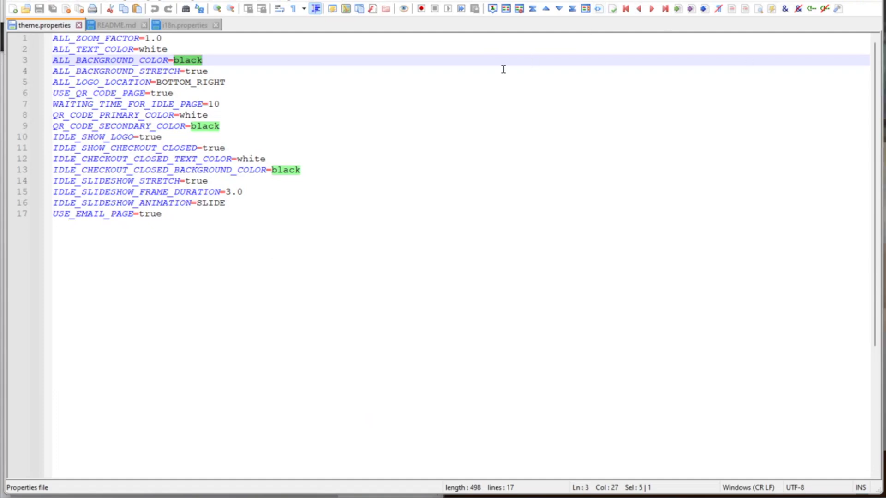
pyautogui.hotkey('alt', 'Tab')
pyautogui.hotkey('alt', 'Tab')
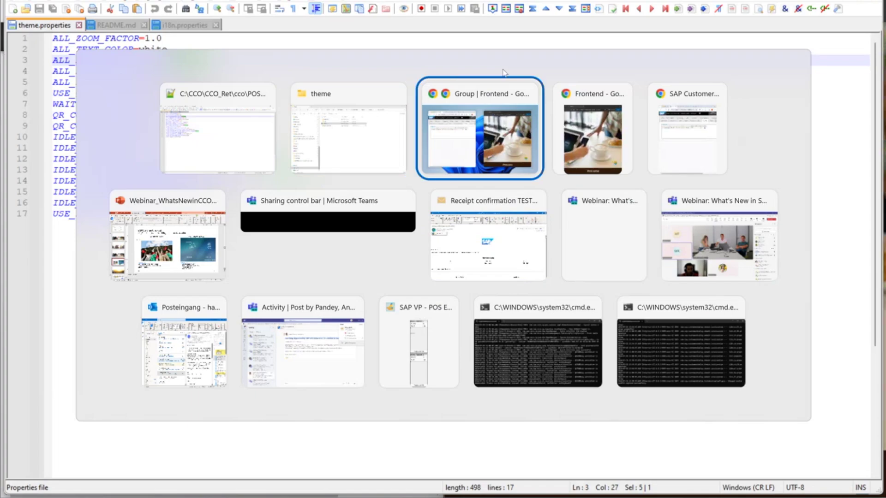
# - Switch the Customer Display plug-in's directory from coffeehouse to webinar, save, and return to sales
pyautogui.click(326, 147)
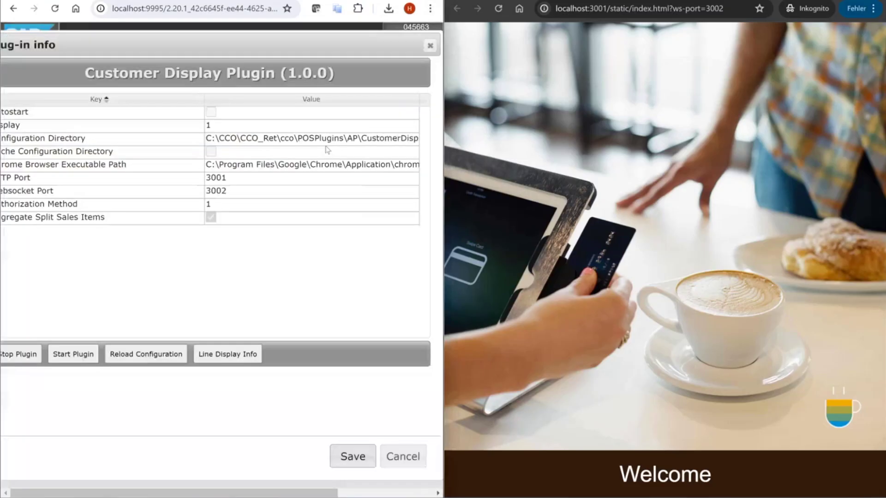
pyautogui.click(374, 139)
pyautogui.moveTo(366, 142); pyautogui.dragTo(407, 148)
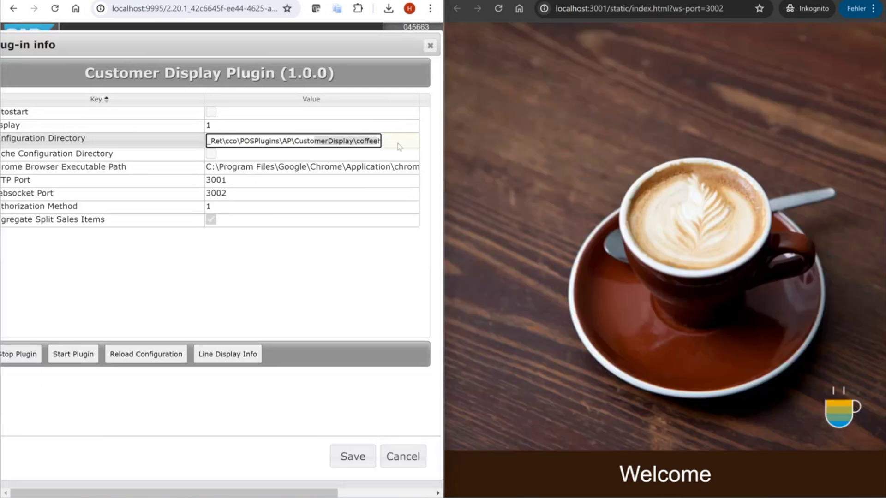
pyautogui.doubleClick(370, 142)
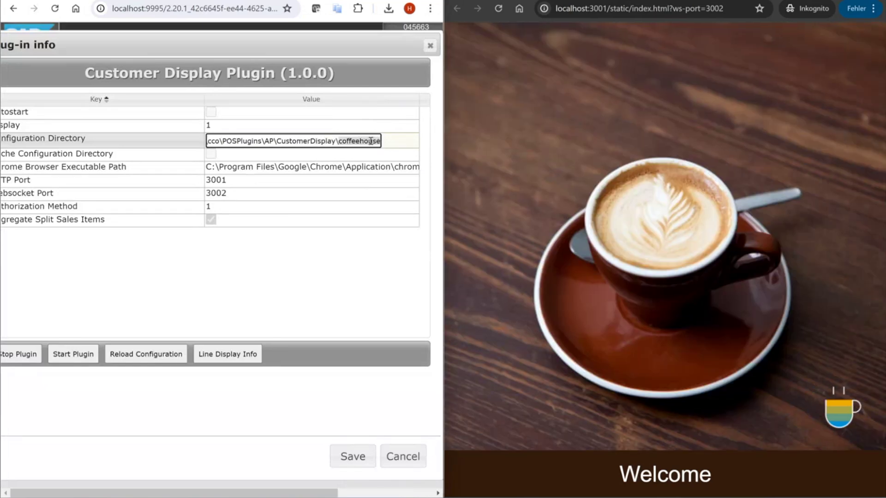
pyautogui.write('webbar')
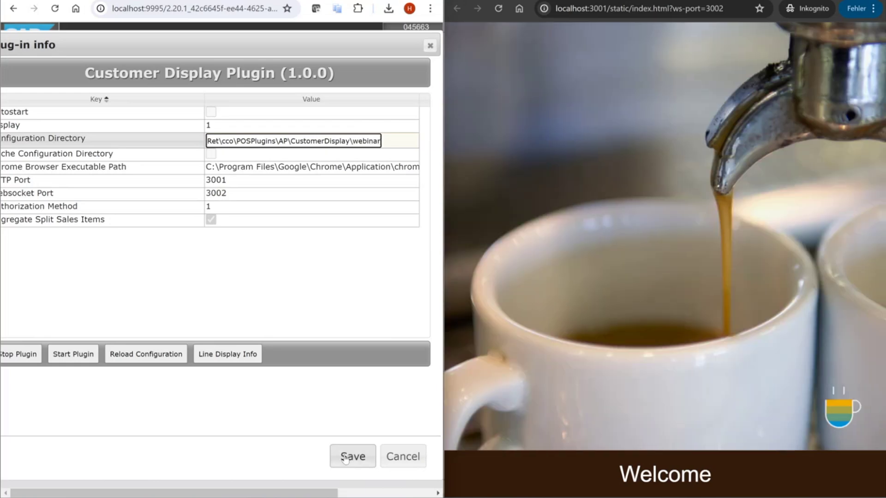
pyautogui.click(347, 457)
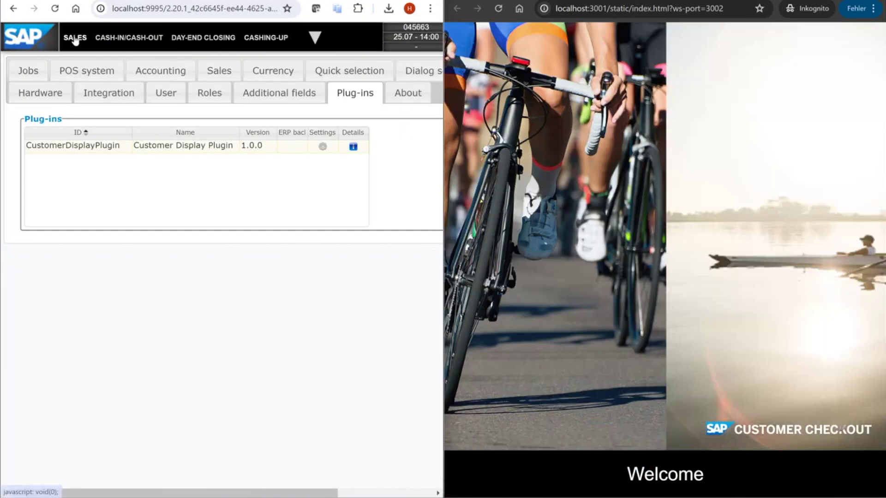
pyautogui.click(75, 39)
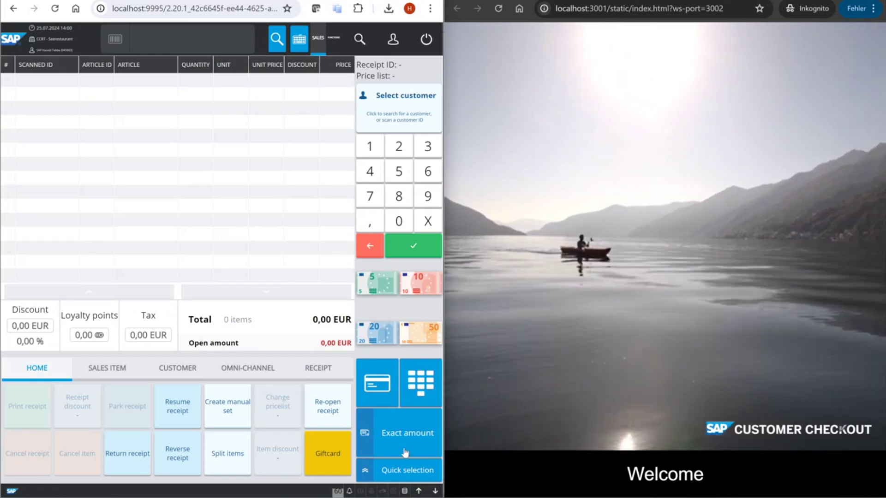
# - Add four women's knitted jumpers to the receipt, including the dropped-shoulder and cable-pattern ones
pyautogui.click(402, 470)
pyautogui.click(56, 369)
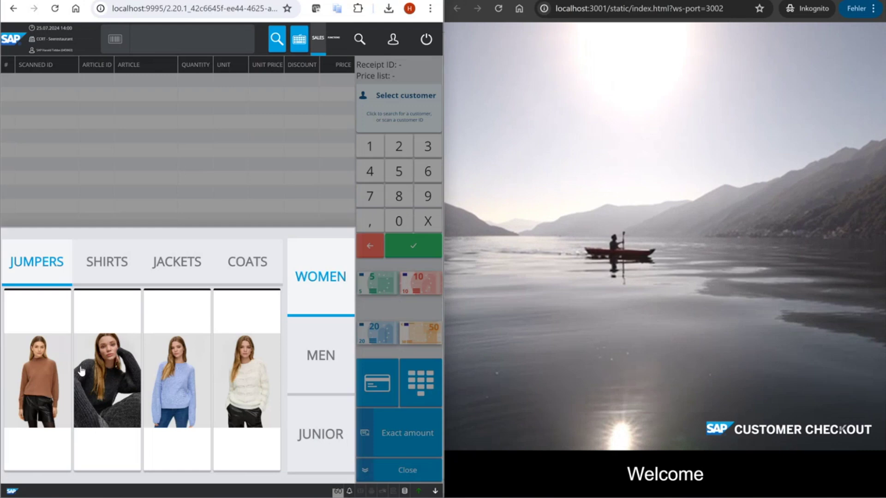
pyautogui.click(129, 372)
pyautogui.click(147, 373)
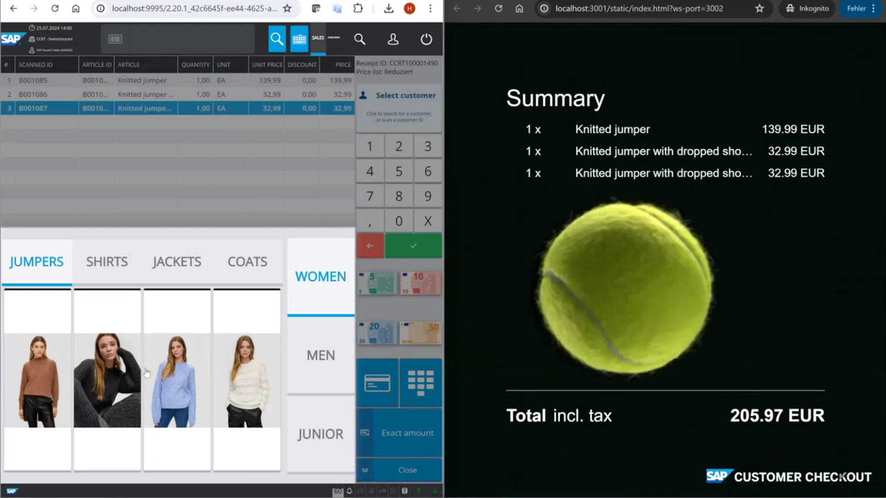
pyautogui.click(224, 379)
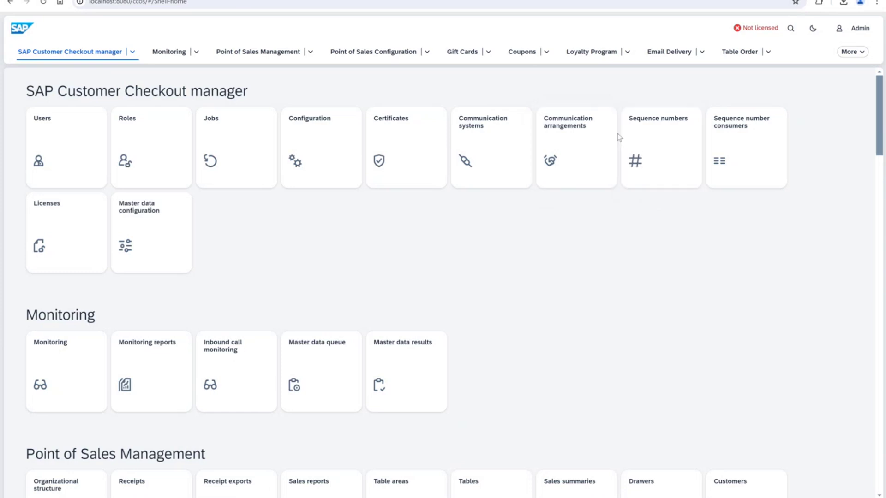
pyautogui.click(598, 131)
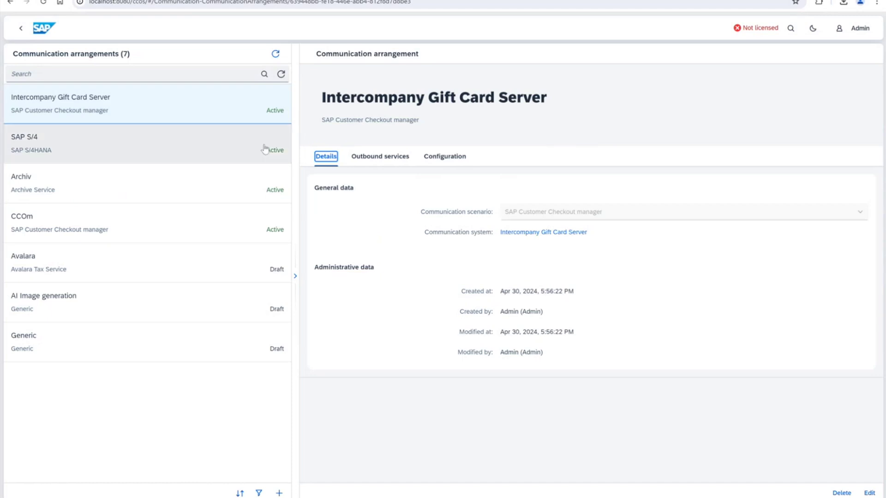
pyautogui.click(47, 201)
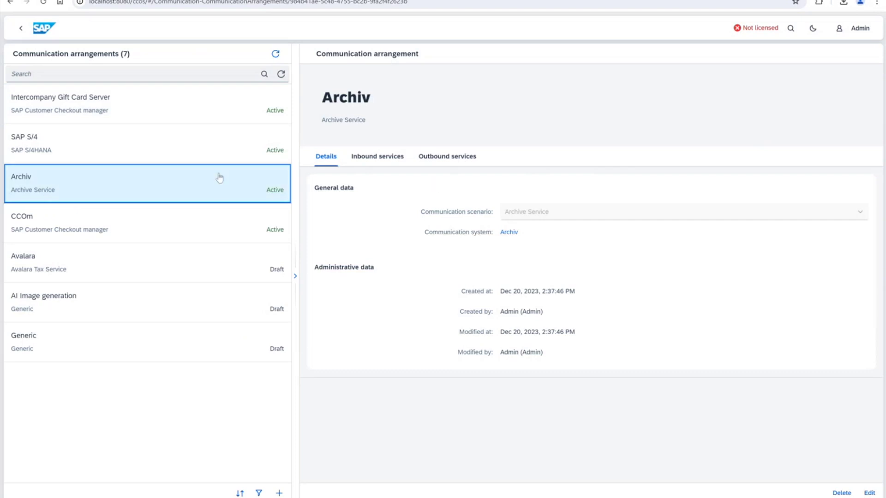
pyautogui.click(443, 159)
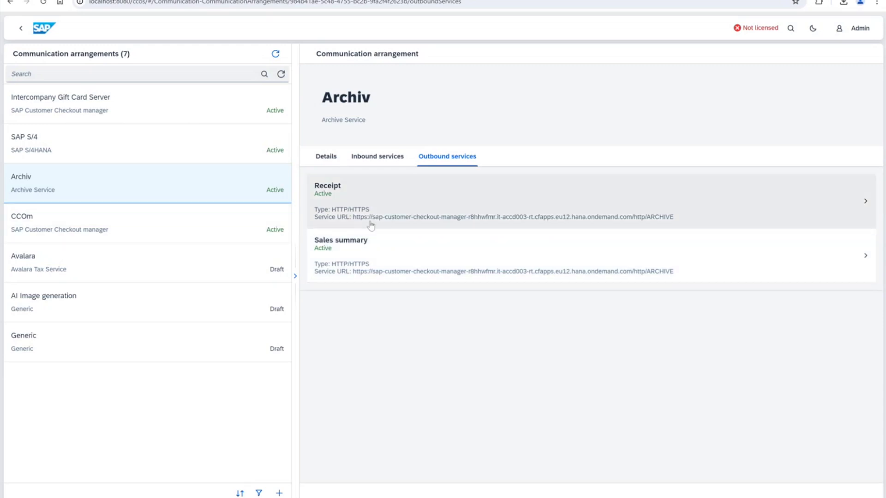
pyautogui.click(365, 157)
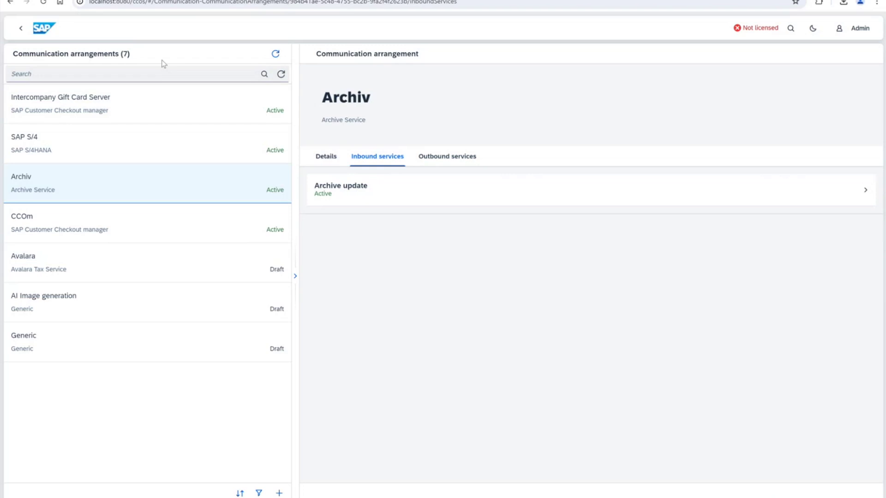
pyautogui.click(42, 31)
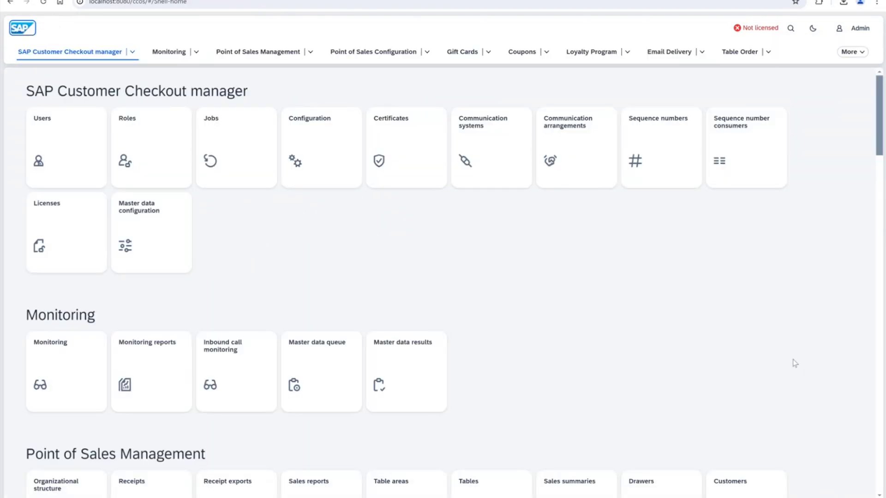
# - Open the Archives tile from the launchpad and query its 4,778 archived records
pyautogui.scroll(-4, 678, 402)
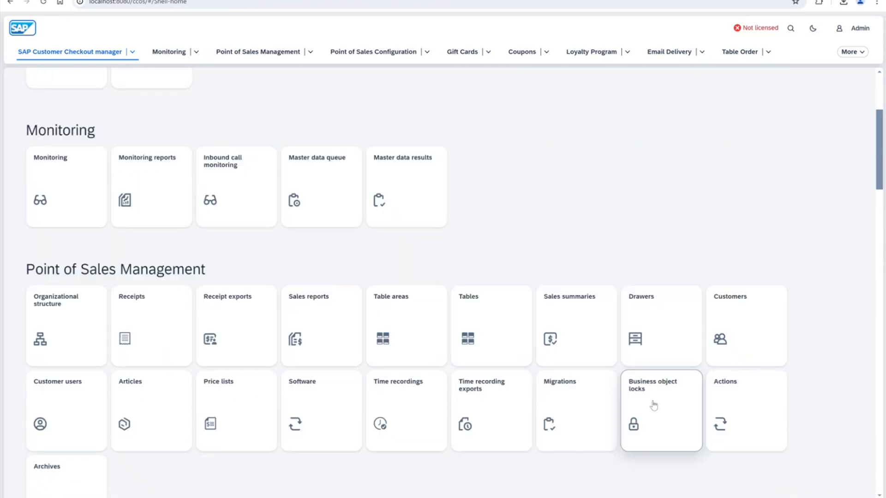
pyautogui.click(56, 484)
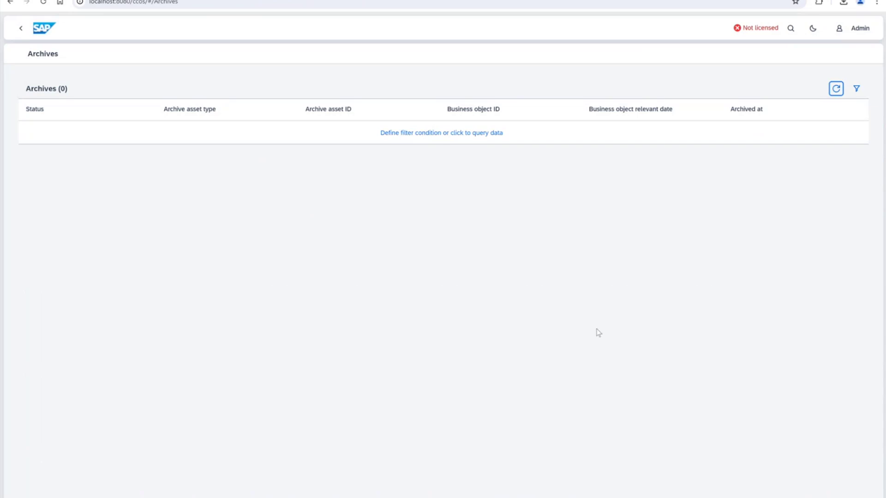
pyautogui.tripleClick(451, 137)
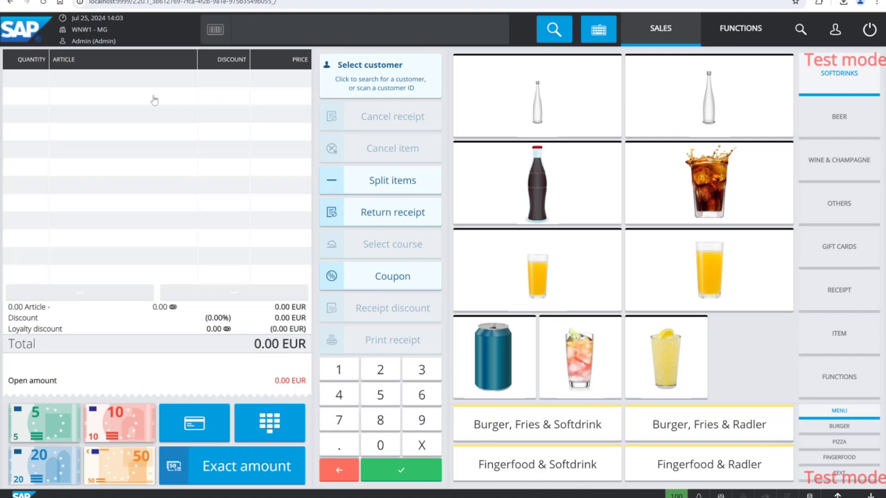
# - Open the POS configuration's About page and scroll to the 750-day outdated-data deletion settings
pyautogui.click(746, 36)
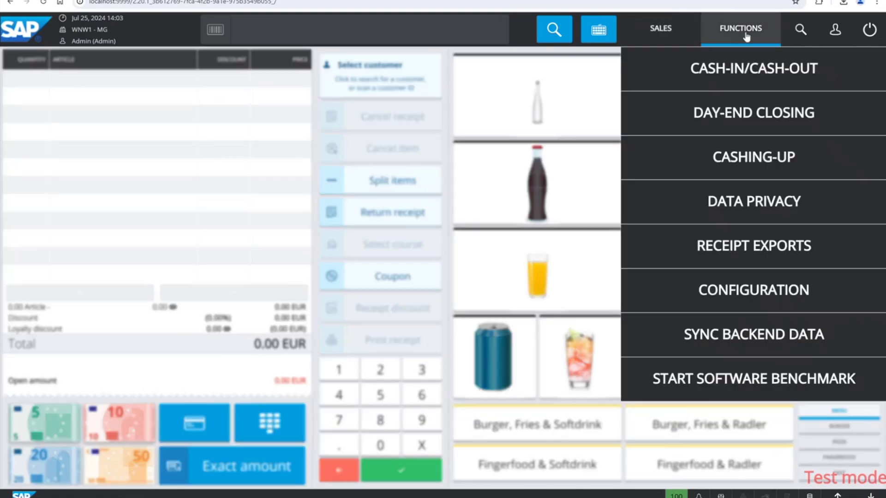
pyautogui.click(768, 287)
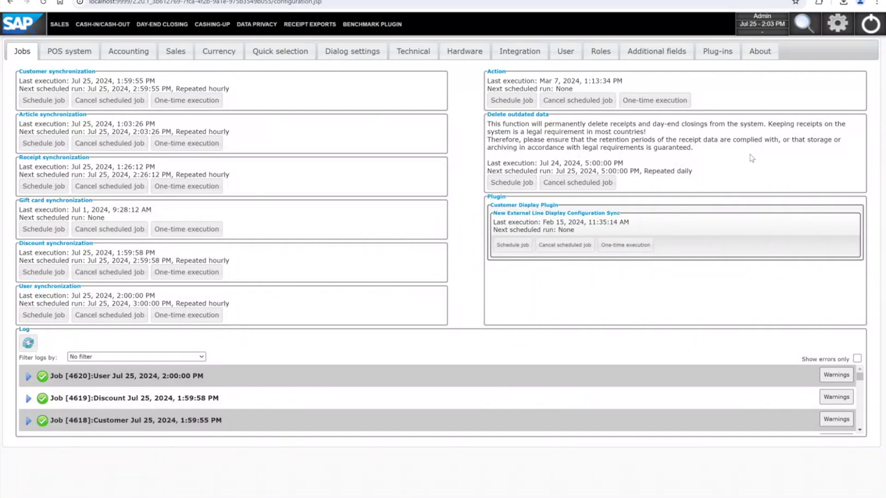
pyautogui.click(755, 54)
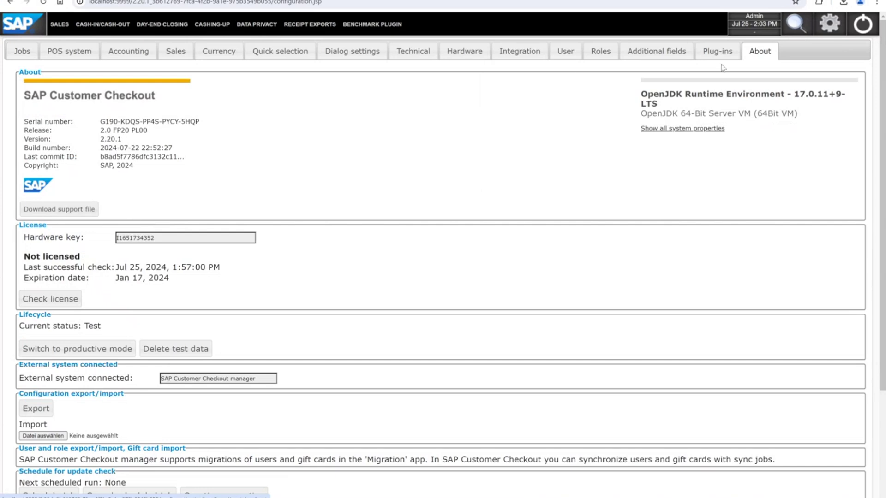
pyautogui.scroll(-3, 142, 259)
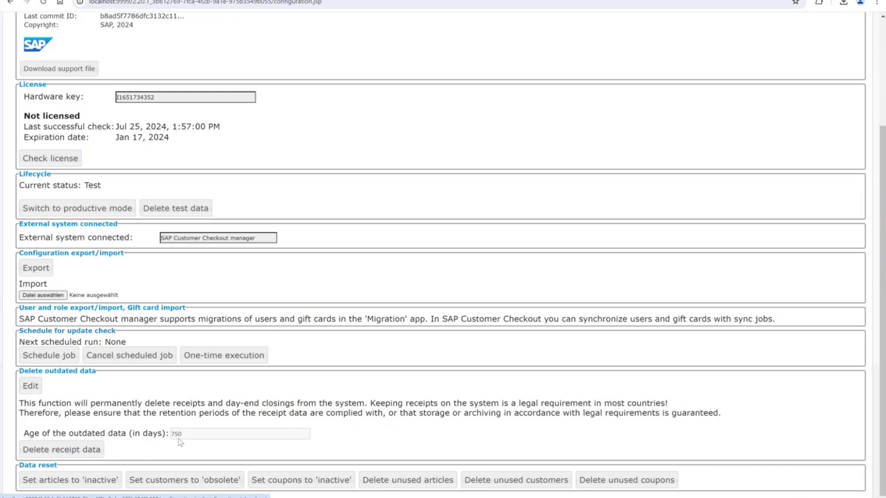
# - Cancel the receipt data deletion and view the Jobs page with the daily 5:00 PM deletion job
pyautogui.click(85, 450)
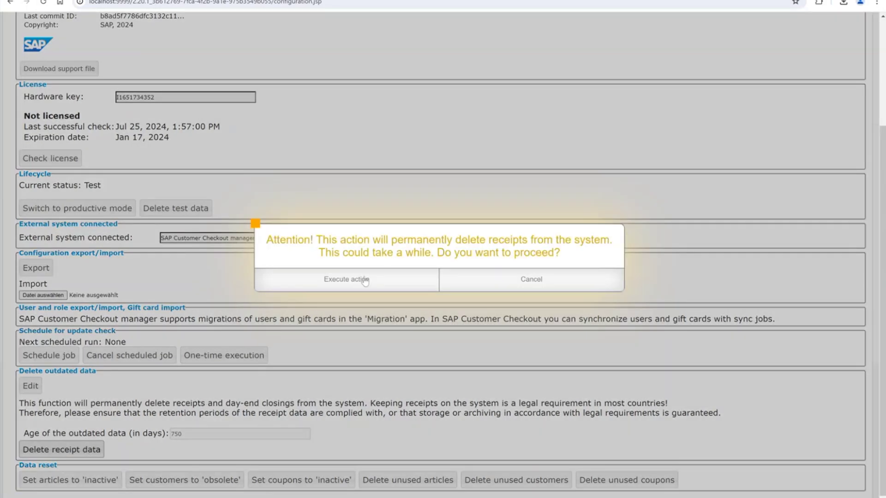
pyautogui.click(478, 281)
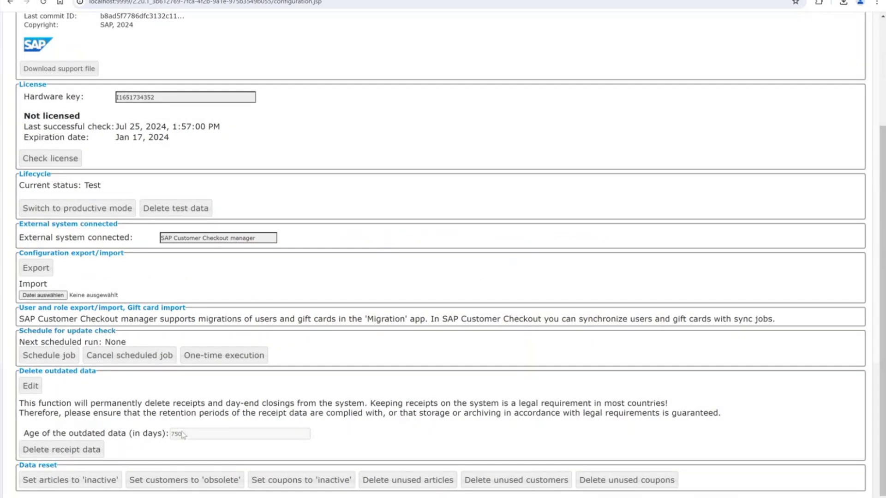
pyautogui.scroll(3, 183, 436)
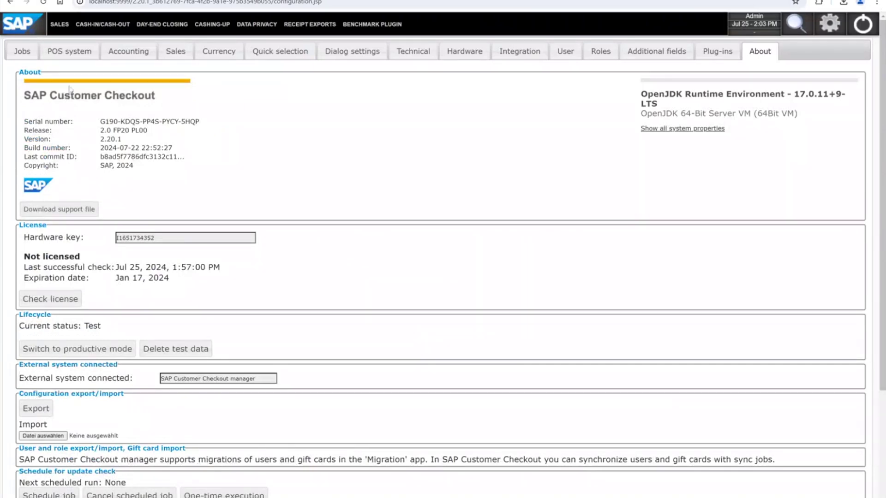
pyautogui.click(22, 52)
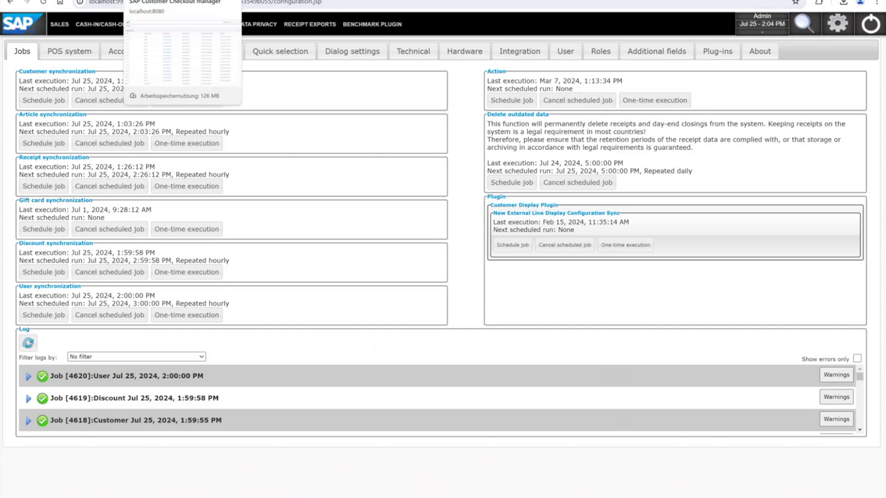
pyautogui.click(185, 1)
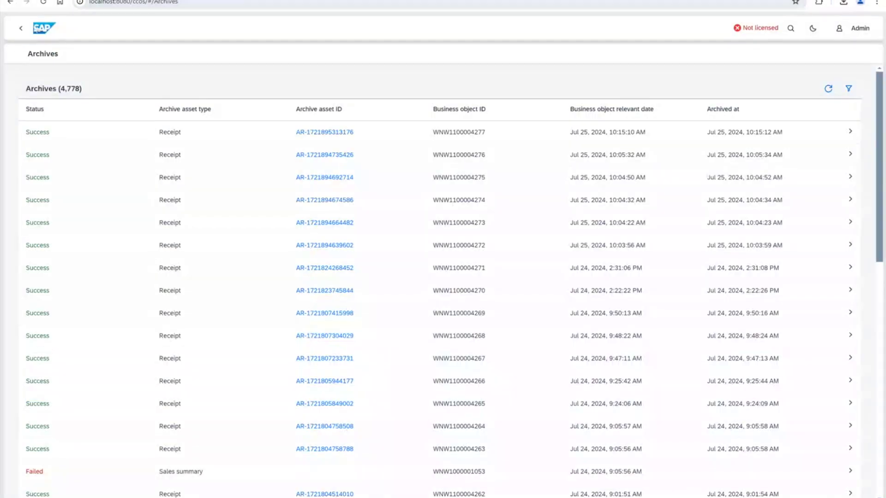
# - From the launchpad home, open the Gift cards list and start a new 50.00 EUR Standard gift card
pyautogui.click(41, 34)
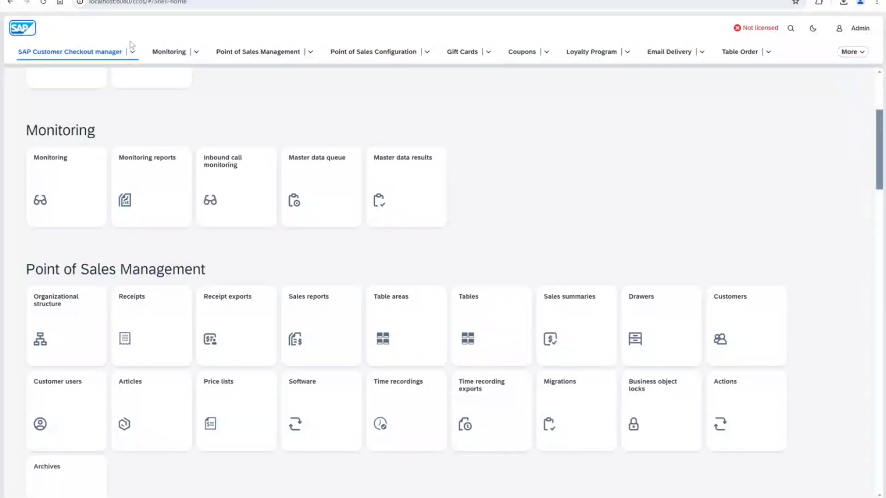
pyautogui.scroll(-4, 203, 386)
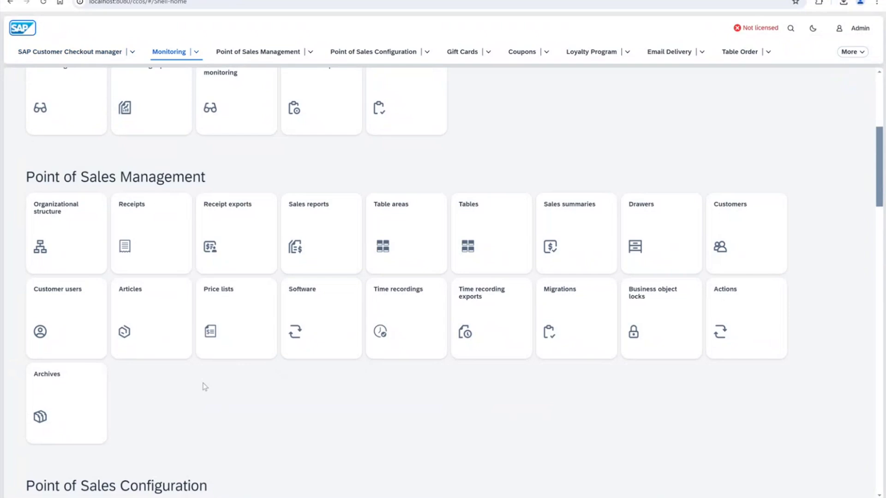
pyautogui.scroll(-2, 125, 369)
pyautogui.scroll(-5, 110, 338)
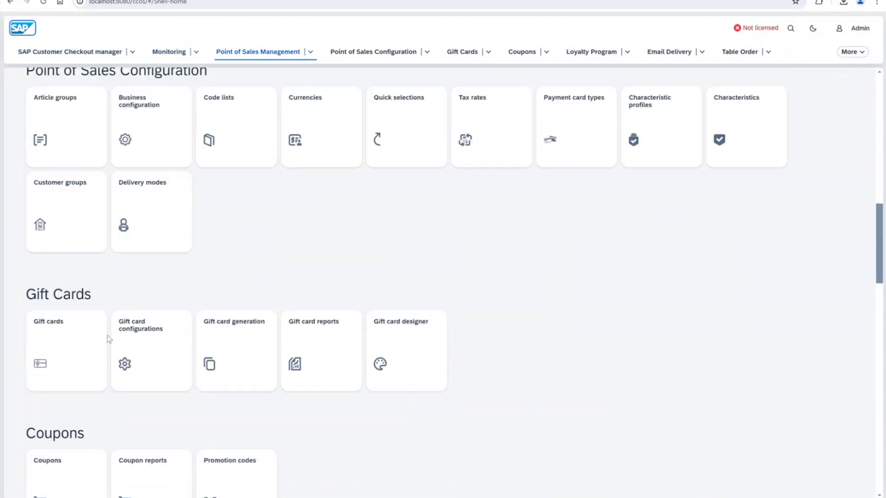
pyautogui.click(65, 340)
pyautogui.click(279, 493)
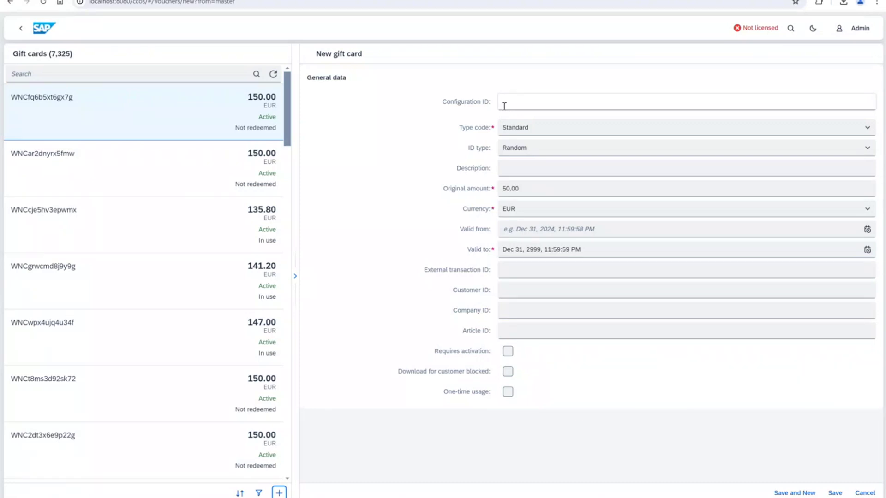
# - List the Standard, Top-up card and Employee allowance type codes, then return to the POS sales screen
pyautogui.click(511, 134)
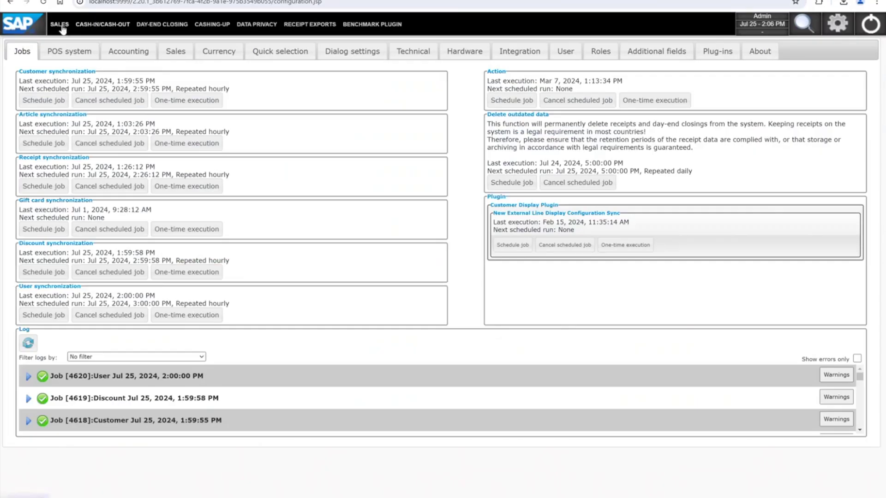
pyautogui.click(62, 24)
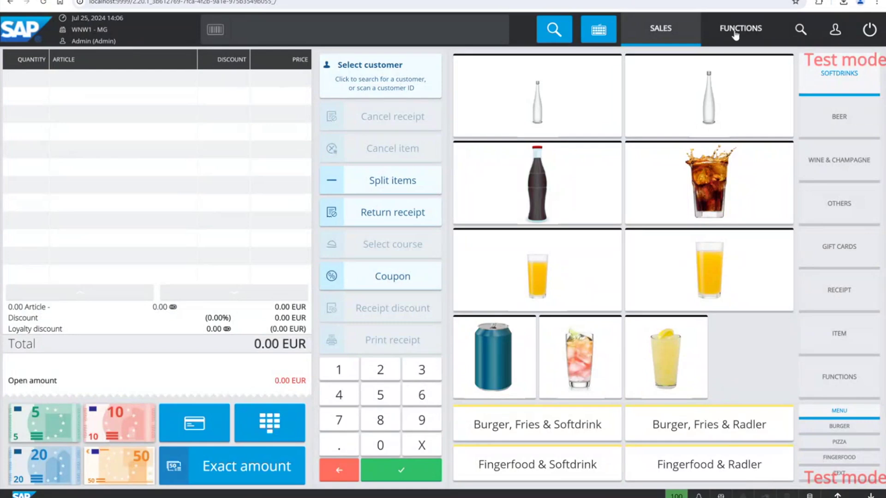
# - Open the Cashing-up report from the POS functions menu to see gift card payments by type
pyautogui.click(758, 32)
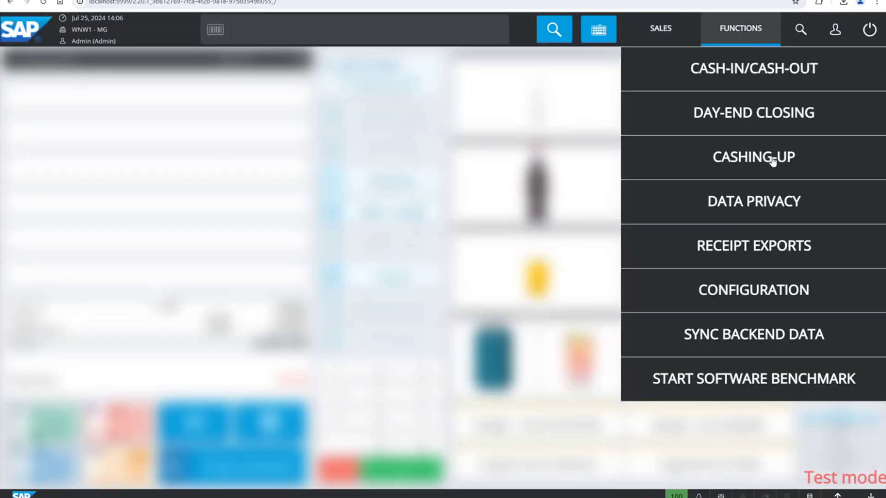
pyautogui.click(770, 159)
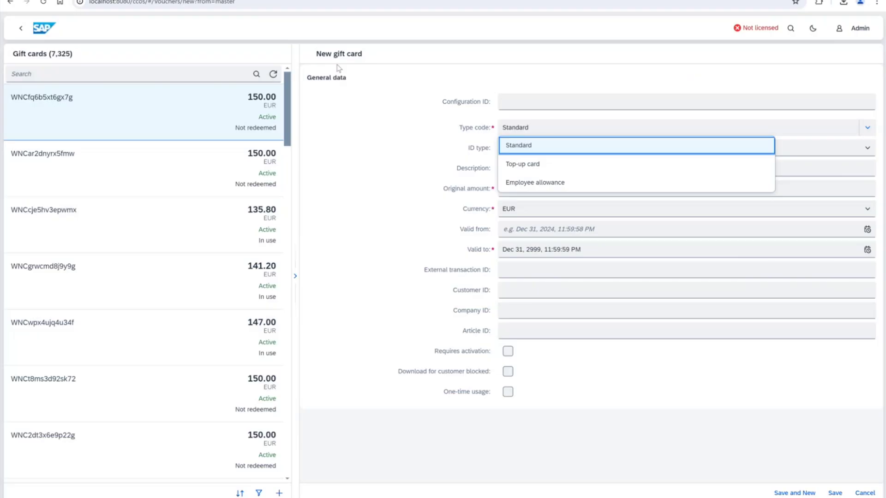
# - Keep Standard as type code, then cancel the form to return to the 'WhatsNew - With Rules' gift card
pyautogui.click(510, 147)
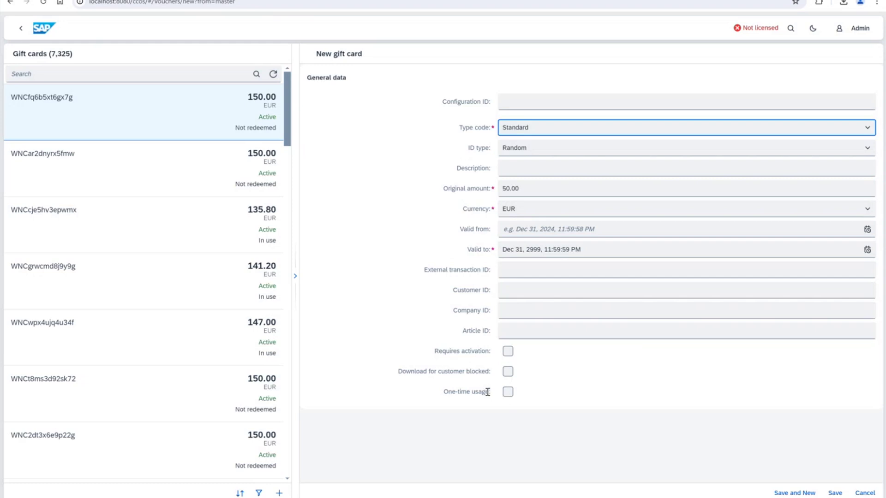
pyautogui.click(842, 379)
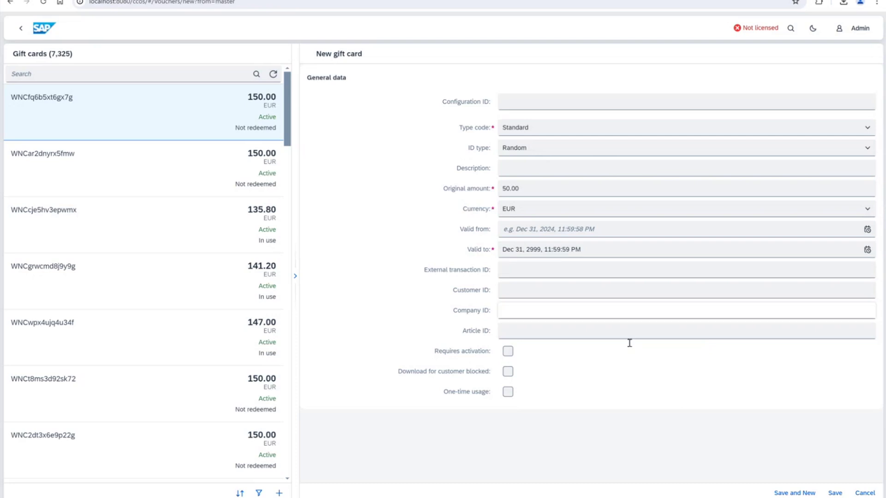
pyautogui.click(876, 494)
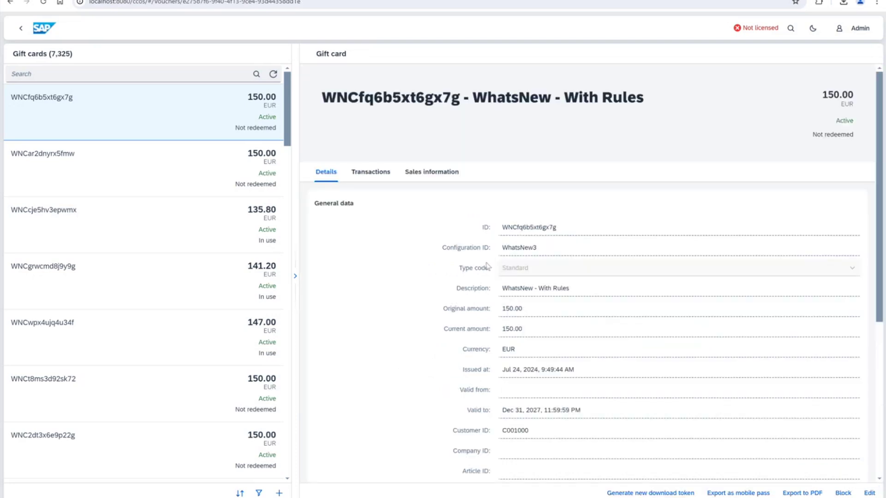
# - Follow the gift card's download-token link to the Digitalgutschein download page
pyautogui.scroll(-1, 624, 305)
pyautogui.scroll(-2, 623, 306)
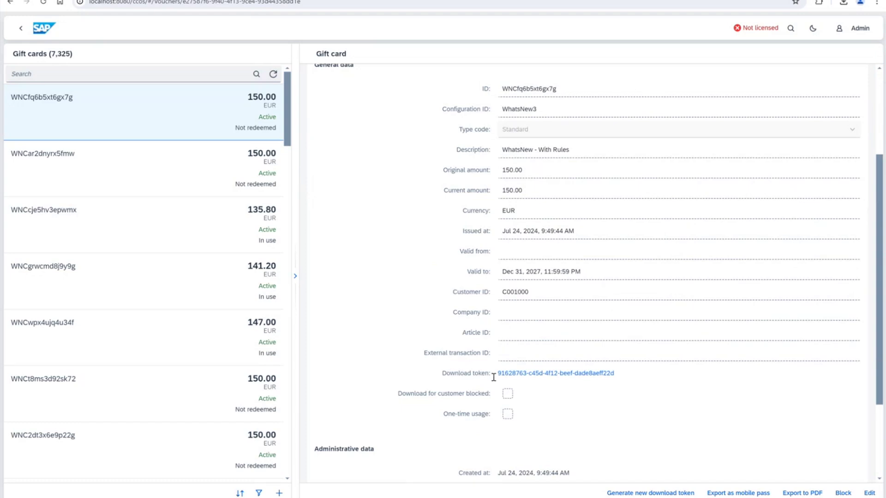
pyautogui.click(538, 375)
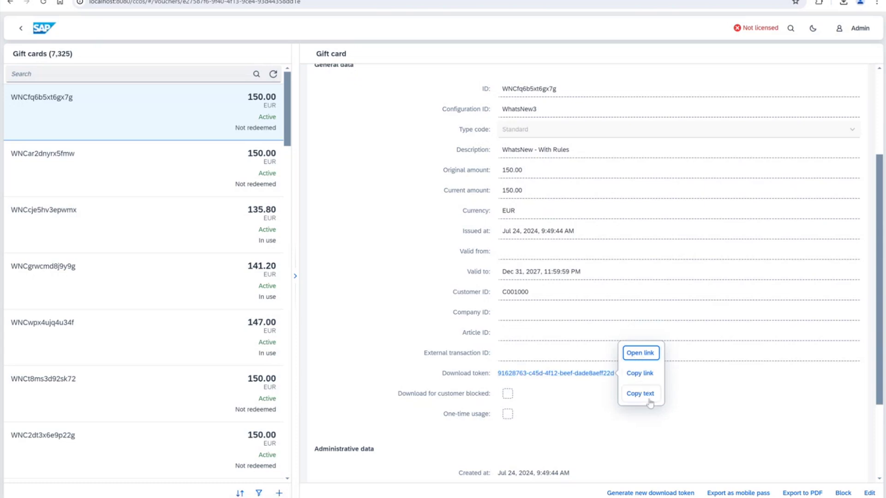
pyautogui.click(642, 354)
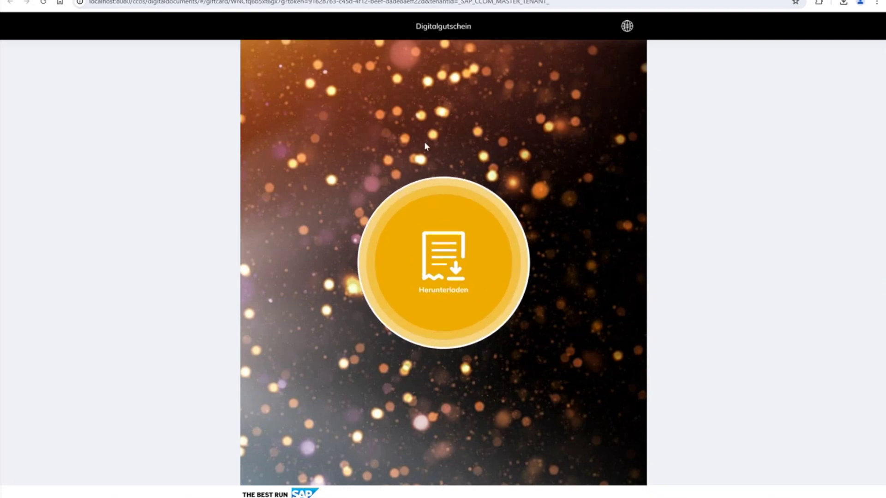
# - Preview the 150,00 EUR voucher PDF valid until 31.12.2027, close it and return to the admin tab
pyautogui.click(446, 263)
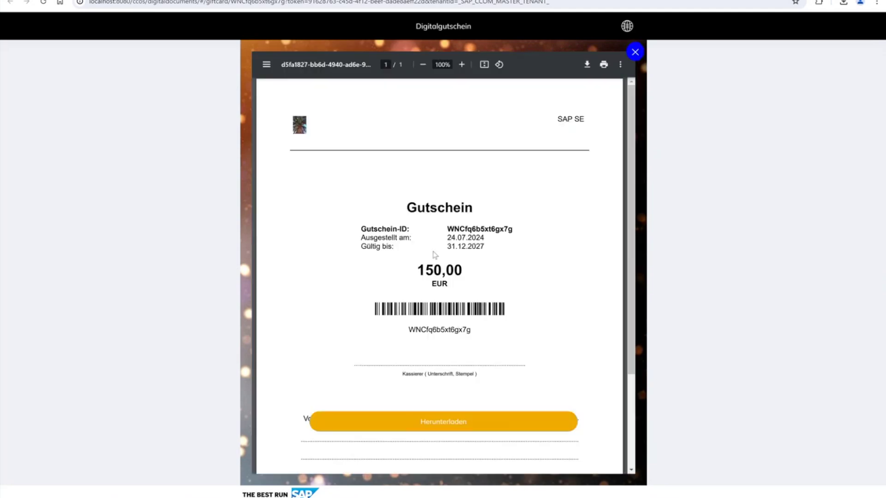
pyautogui.click(632, 55)
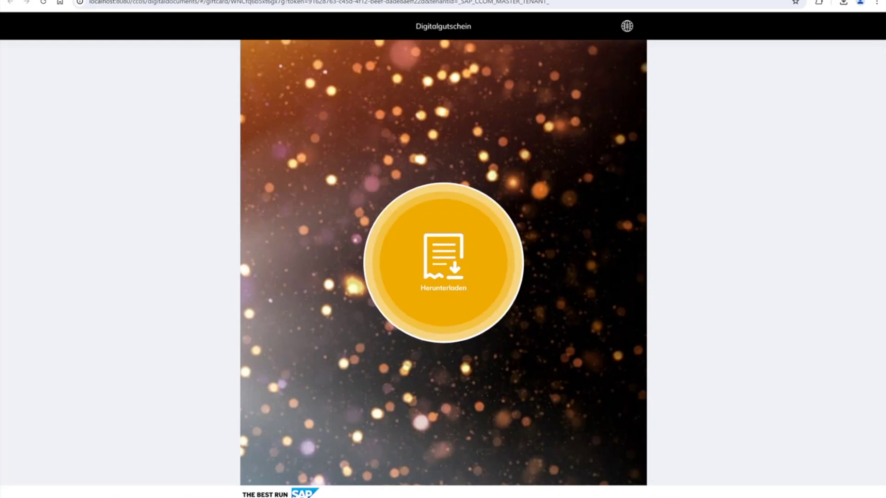
pyautogui.hotkey('ctrl', 'Tab')
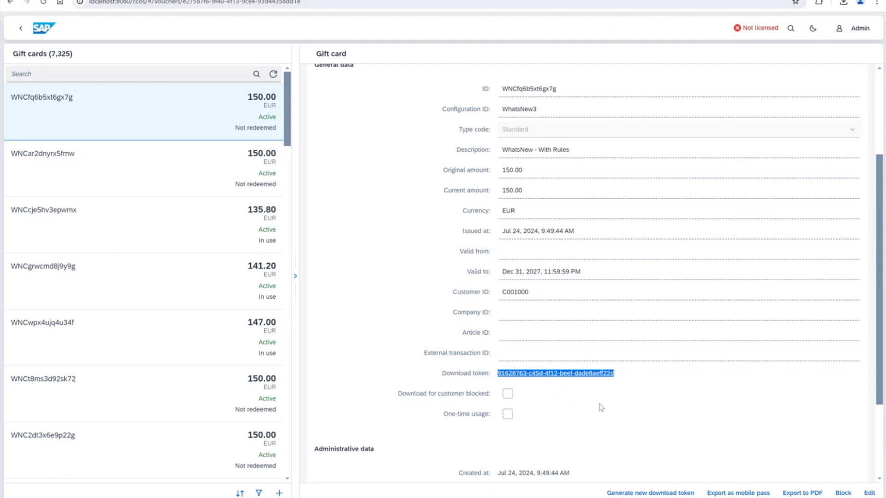
# - Review the gift card's Transactions tab and its still-empty Sales information tab
pyautogui.click(694, 398)
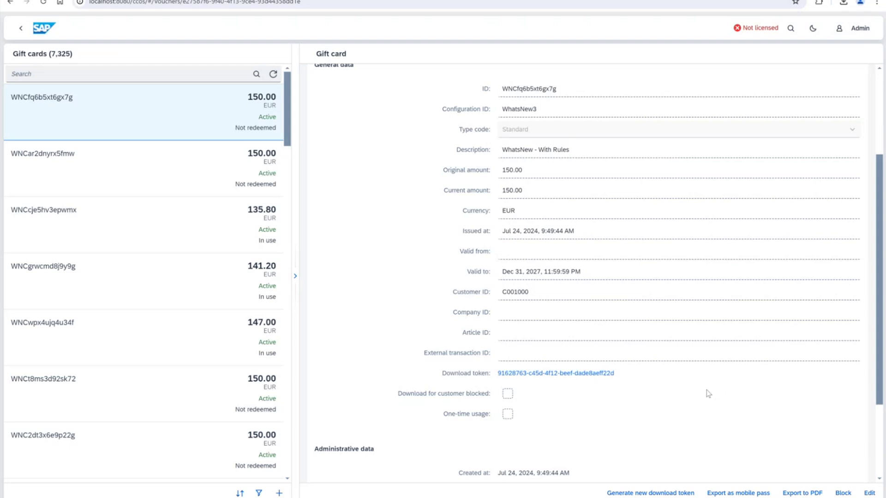
pyautogui.scroll(3, 709, 393)
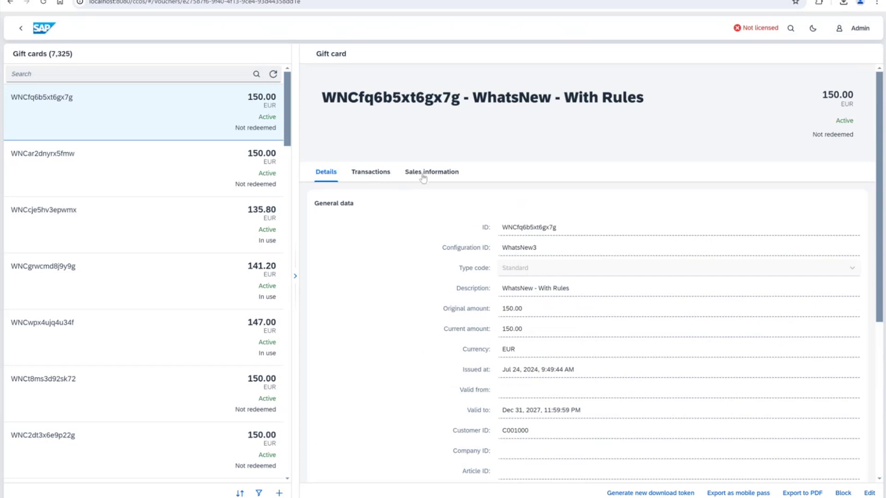
pyautogui.click(381, 178)
pyautogui.click(418, 177)
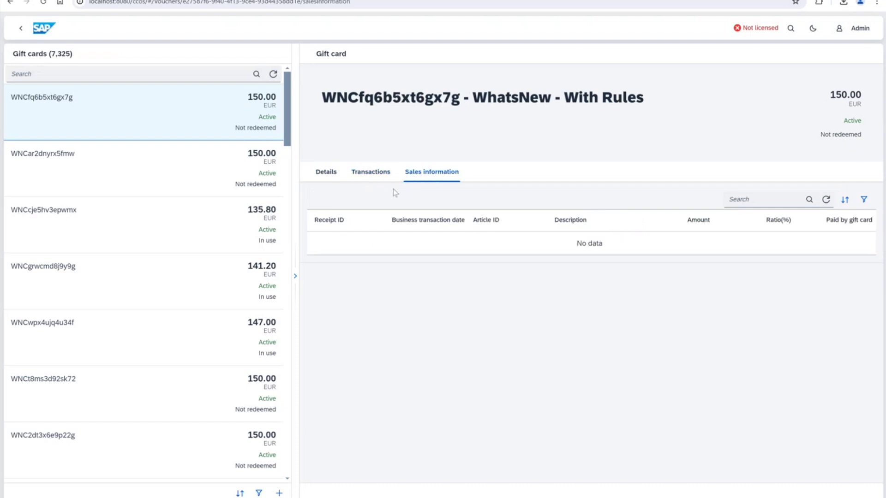
# - Copy the first gift card's ID from the list and switch to the POS cashing-up screen
pyautogui.moveTo(85, 99); pyautogui.dragTo(8, 104)
pyautogui.doubleClick(14, 102)
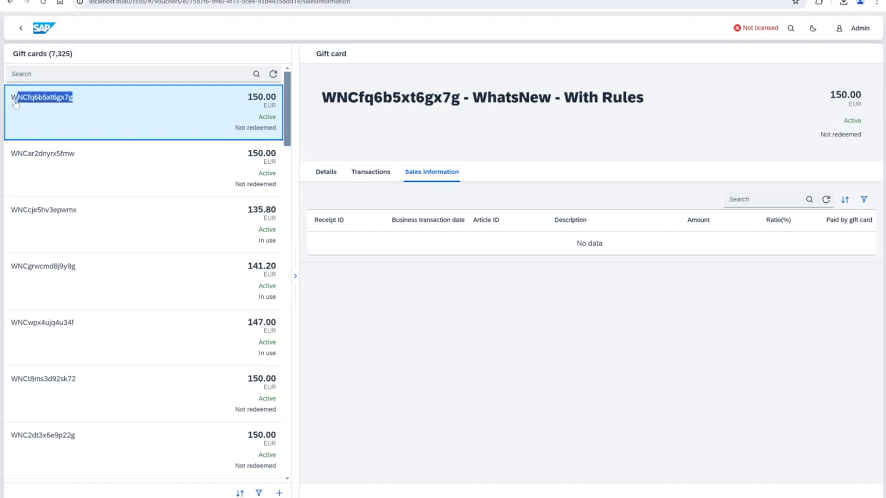
pyautogui.doubleClick(14, 103)
pyautogui.hotkey('ctrl', 'c')
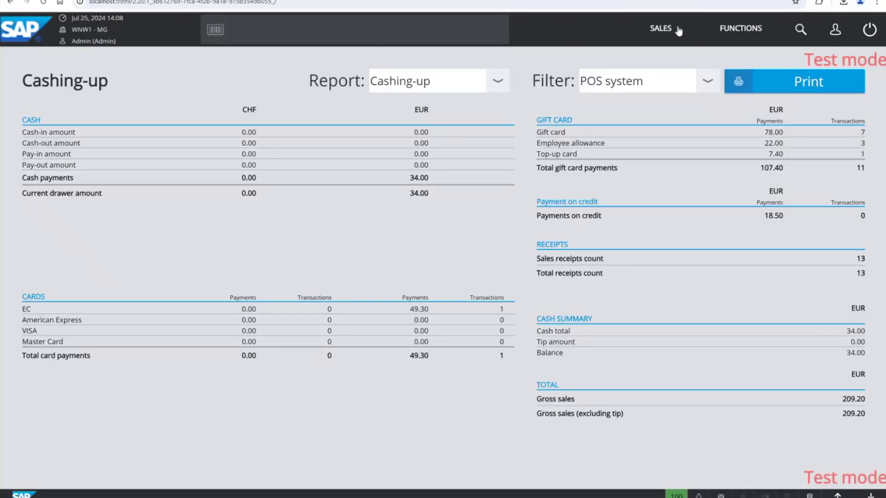
pyautogui.click(661, 28)
# - Add 0,3l Water, 0,3l Cola, 0,5l Cola and 0,5l Softdrink Orange to the receipt
pyautogui.click(580, 124)
pyautogui.click(581, 194)
pyautogui.click(715, 188)
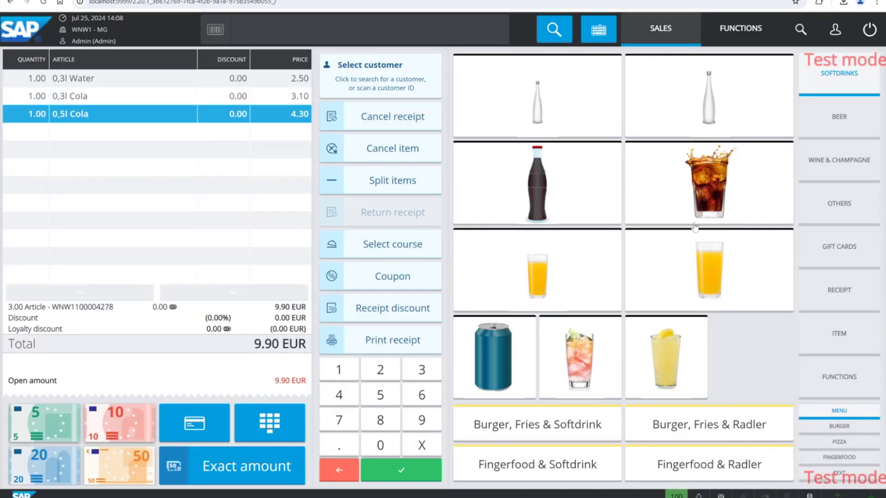
pyautogui.click(710, 272)
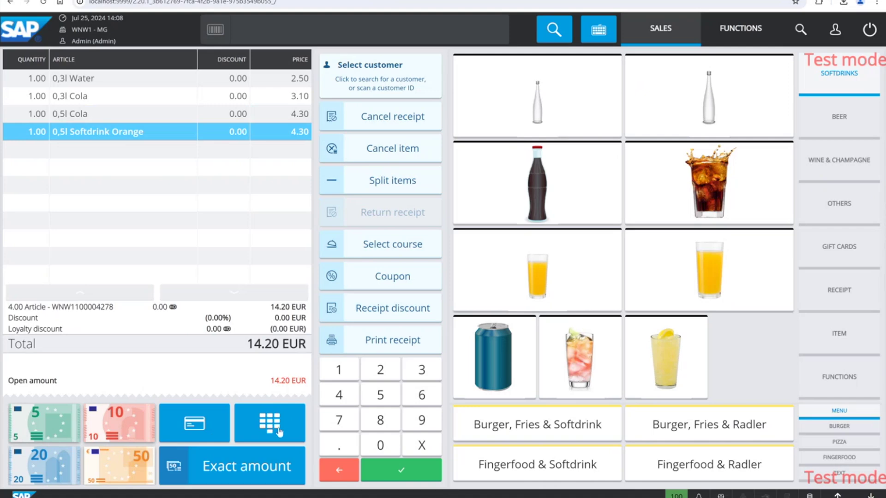
# - Pay the 14.20 EUR receipt fully with the copied gift card ID, then return to the admin
pyautogui.click(285, 424)
pyautogui.click(658, 83)
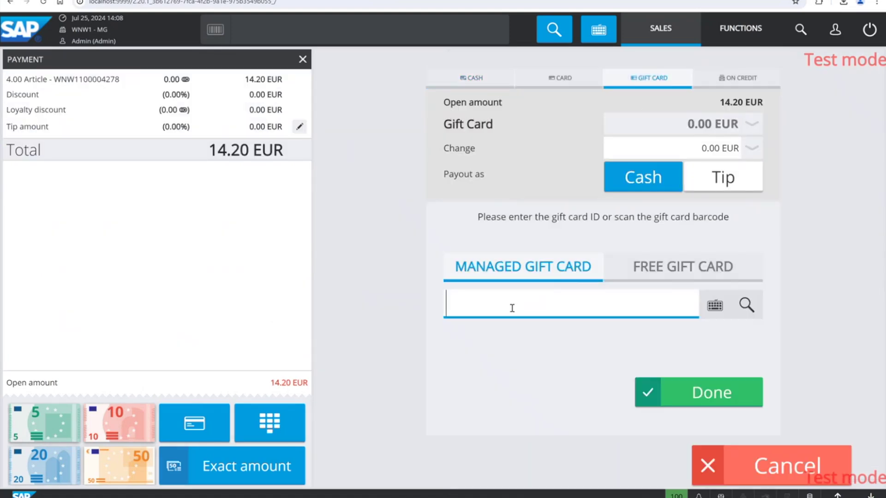
pyautogui.hotkey('ctrl', 'v')
pyautogui.click(695, 400)
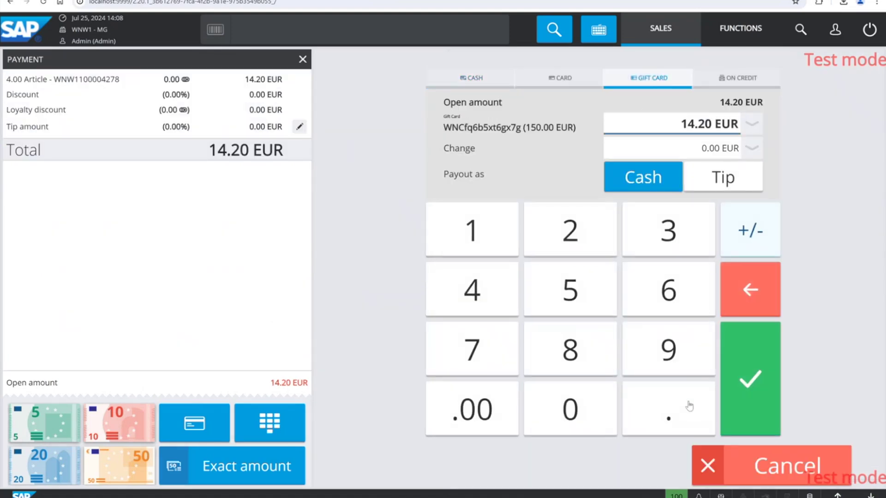
pyautogui.click(750, 391)
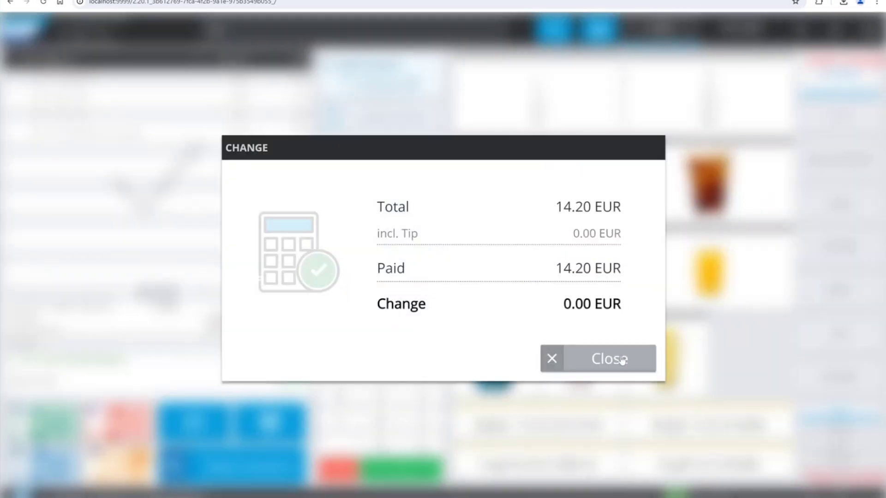
pyautogui.click(621, 360)
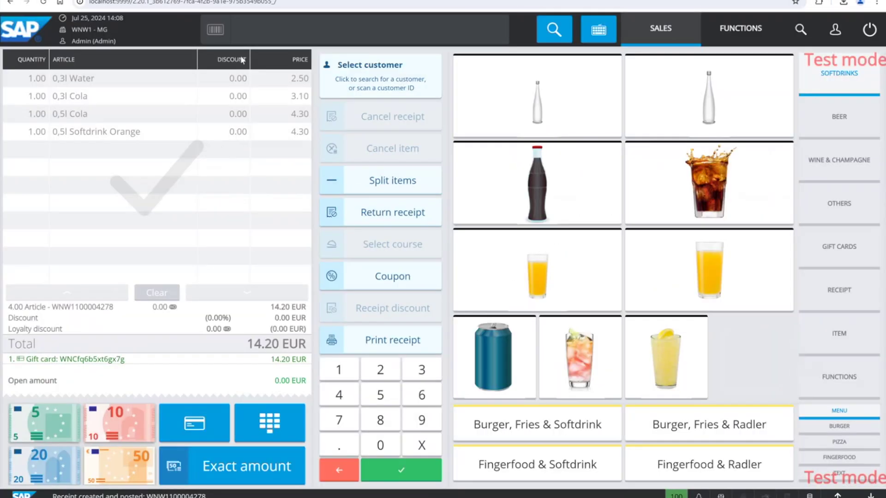
pyautogui.hotkey('alt', 'Tab')
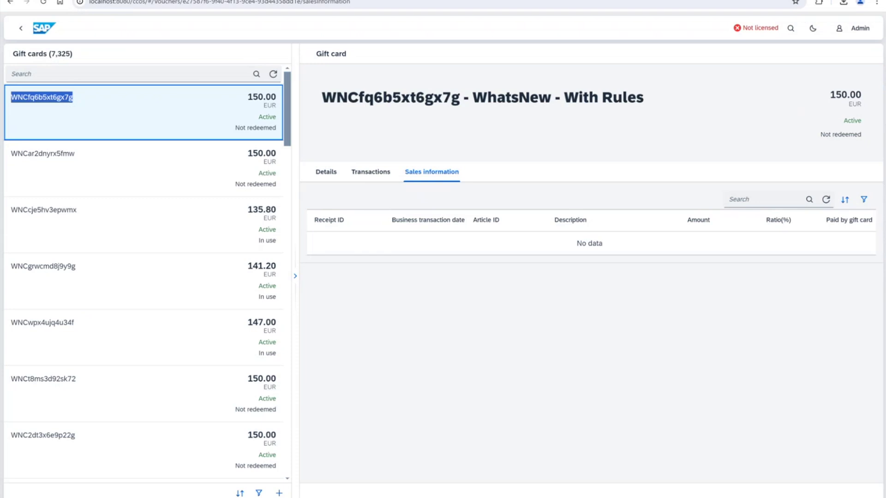
# - Refresh the gift card's sales information to show the four drink items, then return home
pyautogui.click(826, 199)
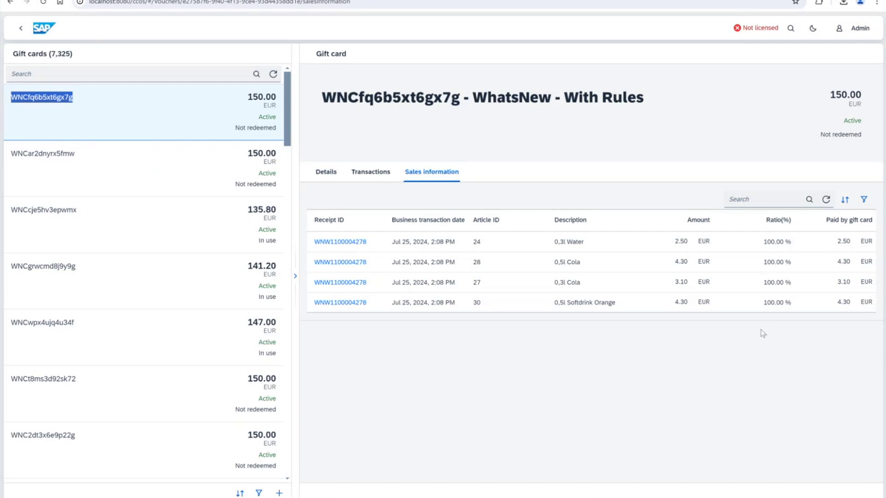
pyautogui.click(46, 29)
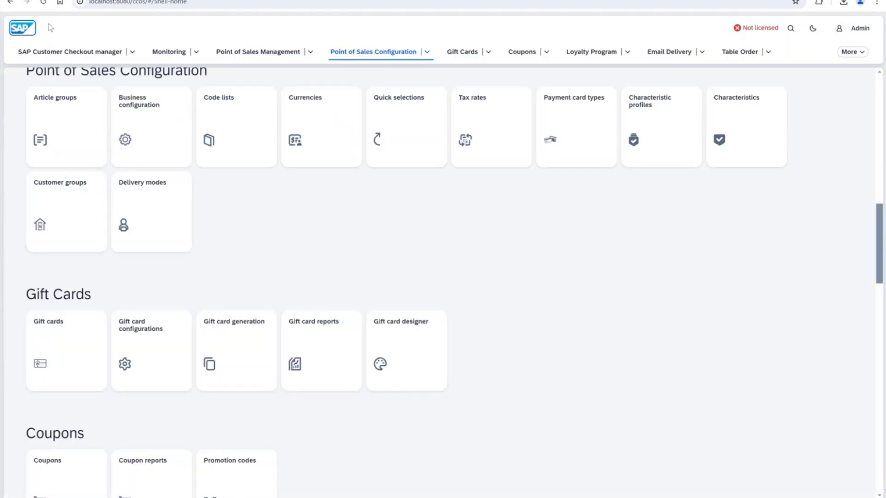
# - Download the Receipt information per gift card and customer report for Jul 23–25, 2024 and open it
pyautogui.click(335, 349)
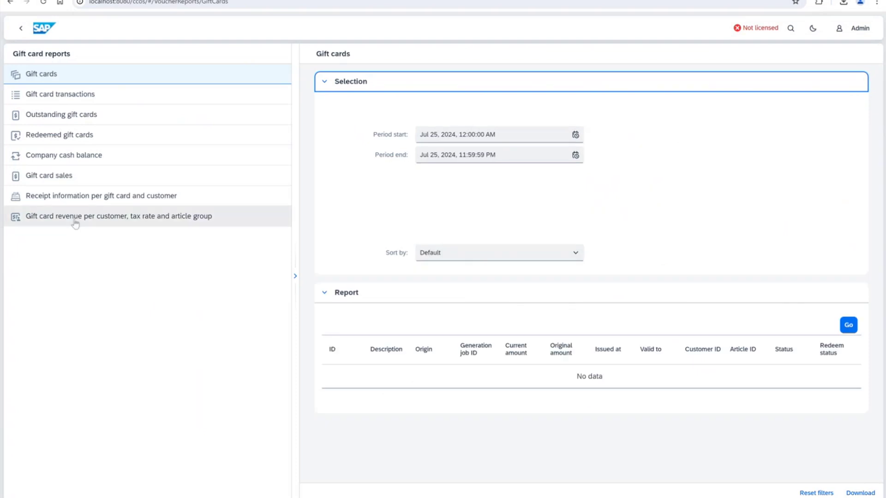
pyautogui.click(74, 198)
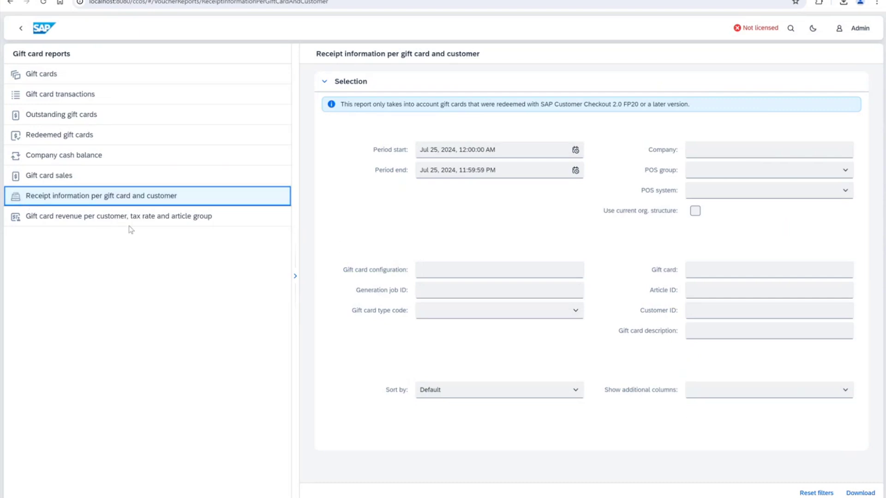
pyautogui.click(576, 150)
pyautogui.click(481, 274)
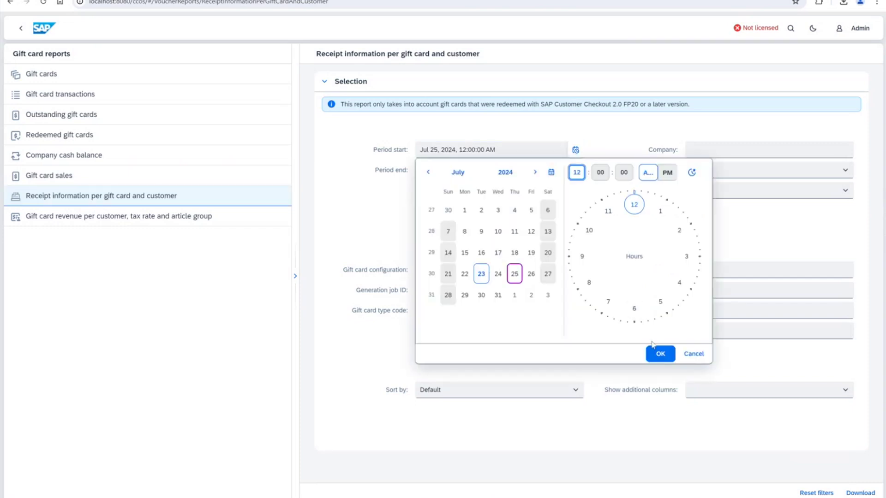
pyautogui.click(660, 354)
pyautogui.click(860, 493)
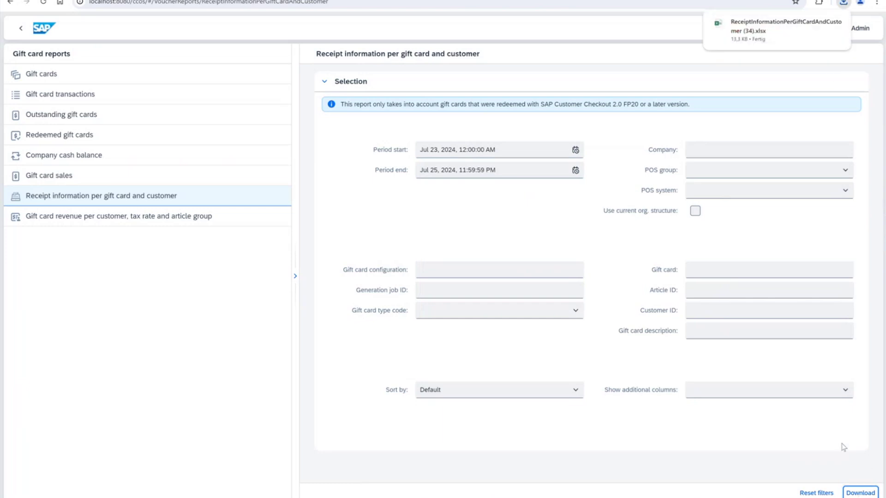
pyautogui.click(782, 20)
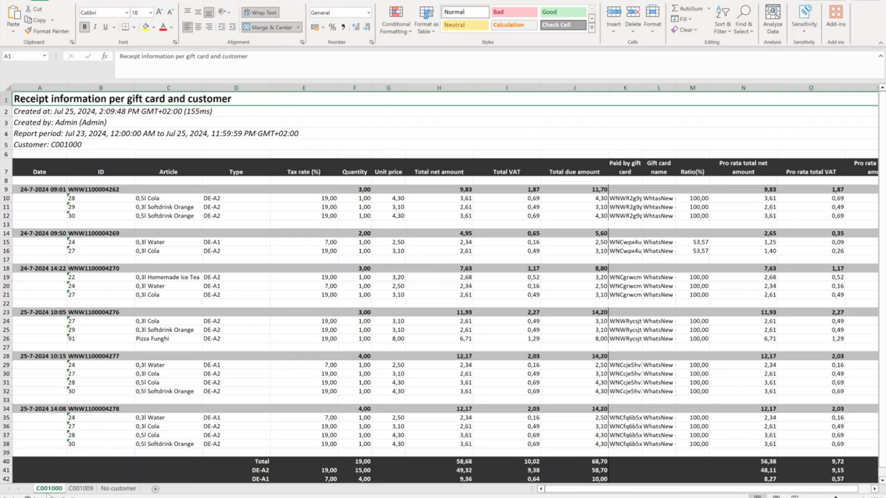
# - Check the Ratio (%) values in cells M50 and M49 on the No customer sheet
pyautogui.click(77, 489)
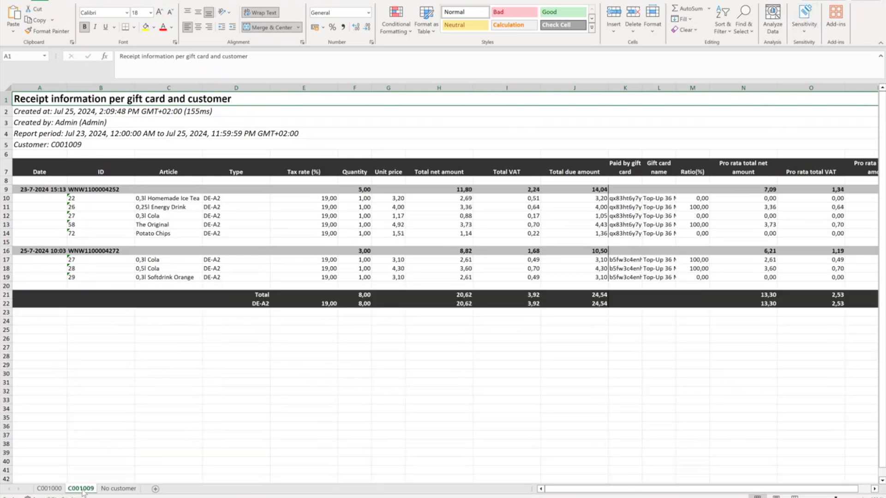
pyautogui.click(122, 489)
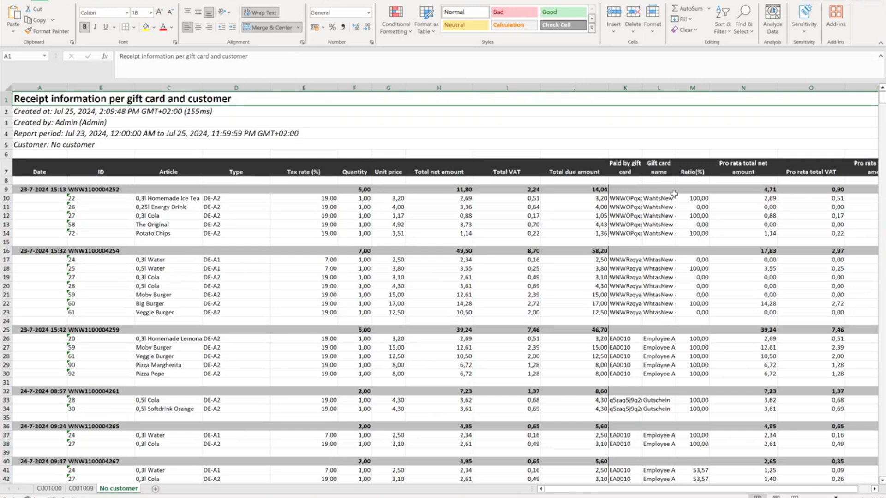
pyautogui.scroll(-1, 671, 226)
pyautogui.scroll(-4, 670, 233)
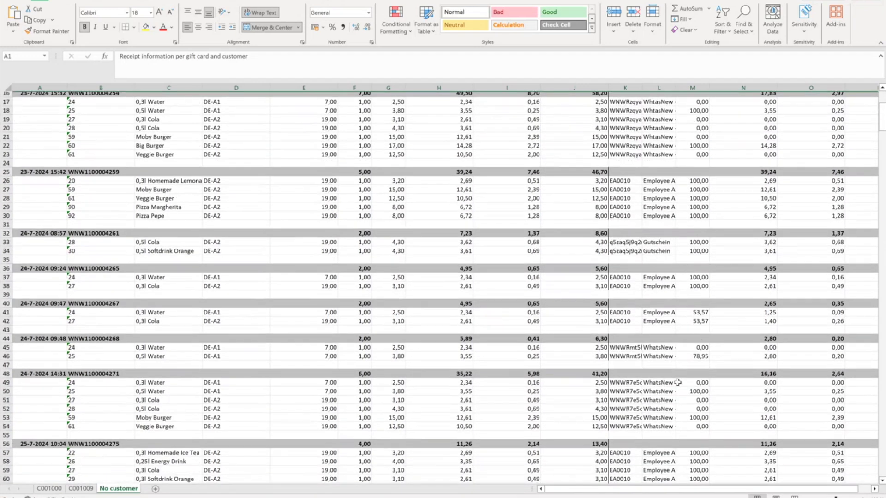
pyautogui.click(697, 392)
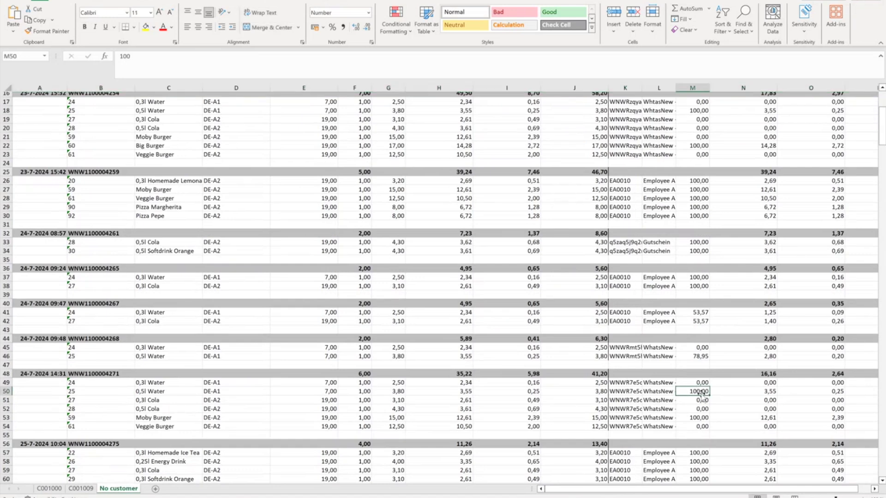
pyautogui.click(700, 383)
pyautogui.scroll(-15, 697, 386)
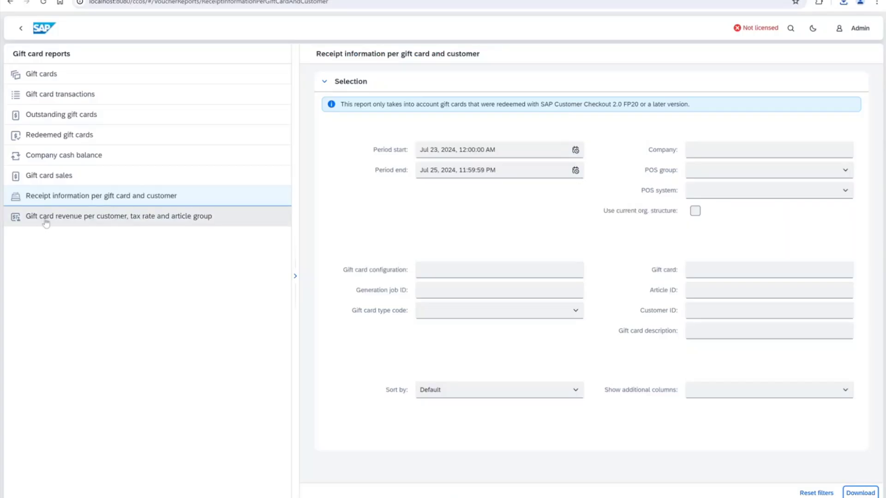
# - Download and open the Gift card revenue per customer, tax rate and article group spreadsheet
pyautogui.click(41, 223)
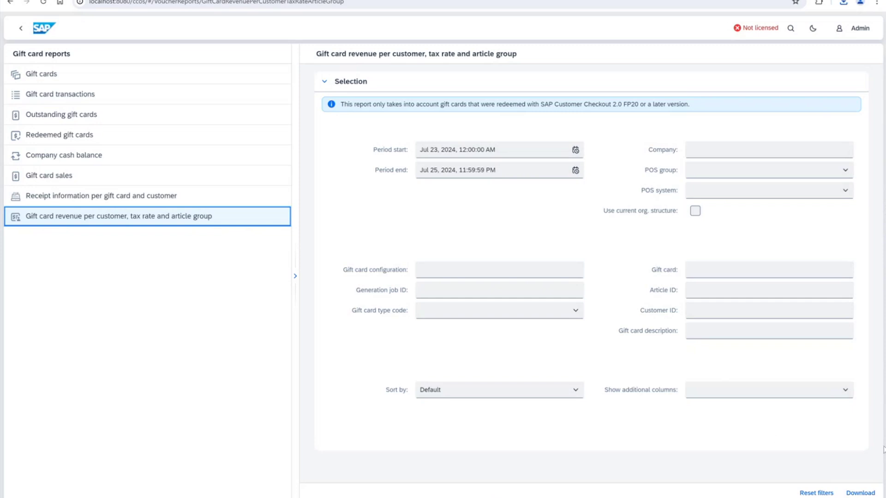
pyautogui.click(857, 495)
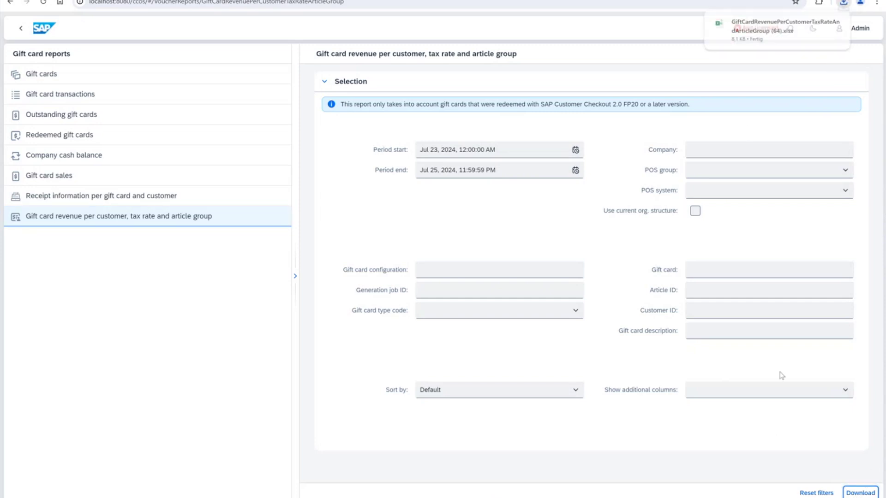
pyautogui.click(753, 26)
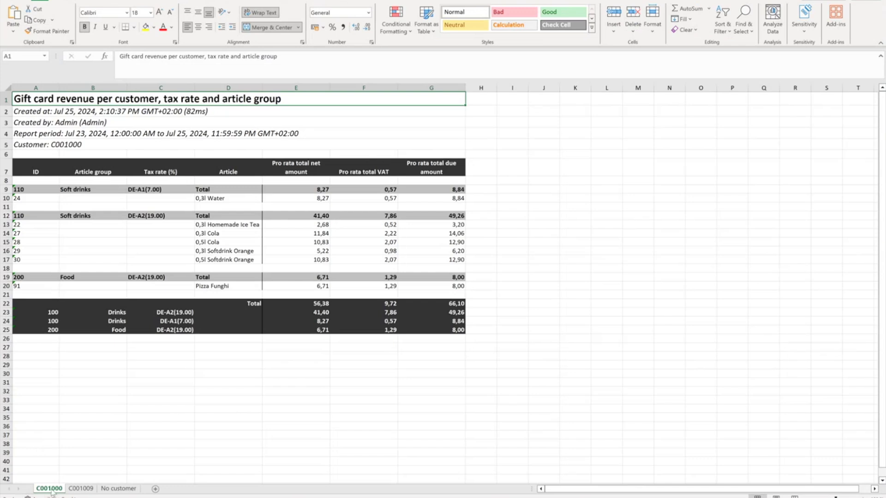
# - Compare revenue per article group across both customer sheets and the No customer sheet
pyautogui.click(82, 490)
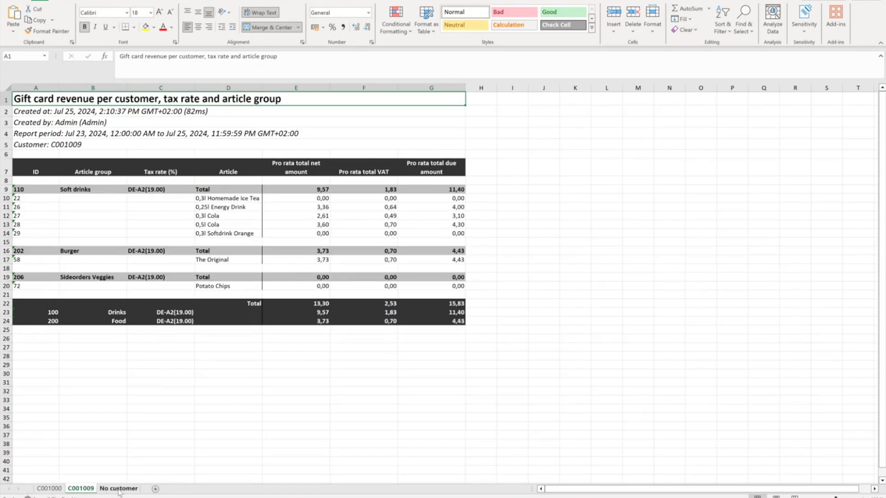
pyautogui.click(48, 489)
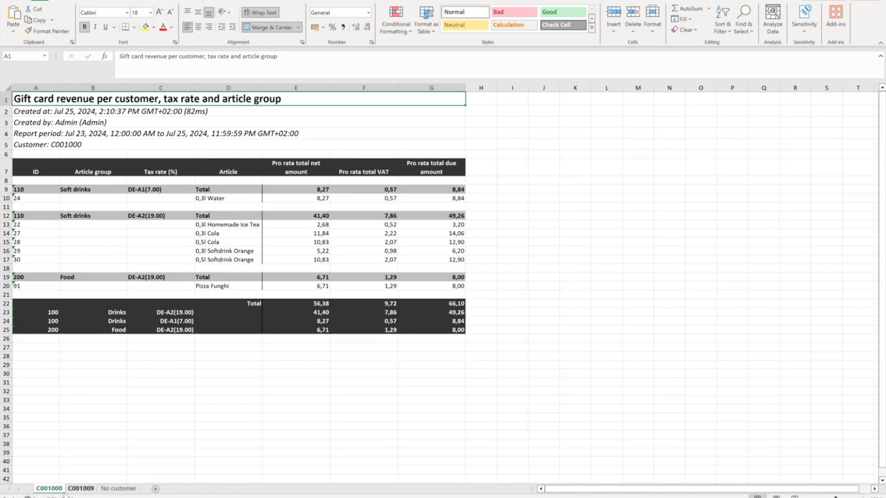
pyautogui.click(77, 490)
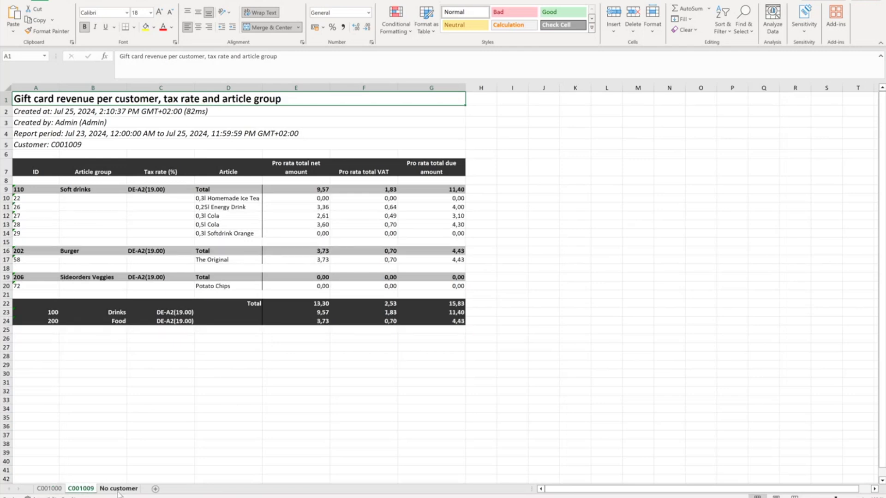
pyautogui.click(119, 491)
pyautogui.scroll(-4, 168, 338)
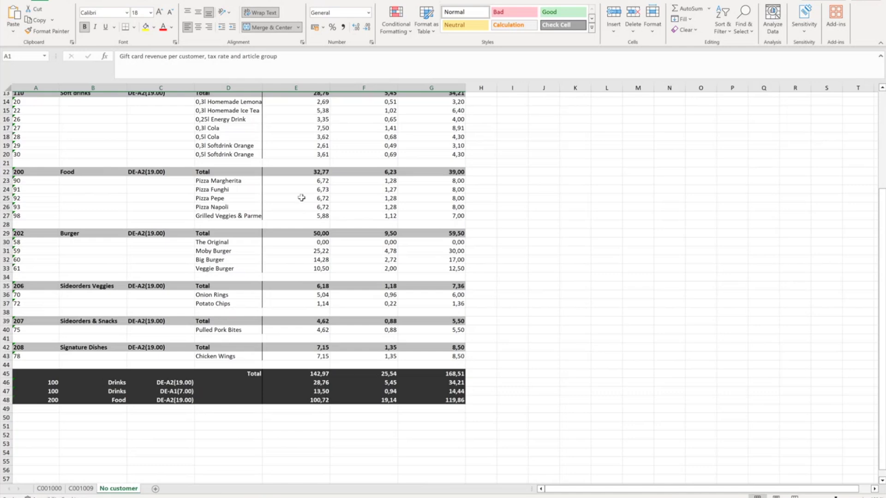
pyautogui.scroll(3, 311, 164)
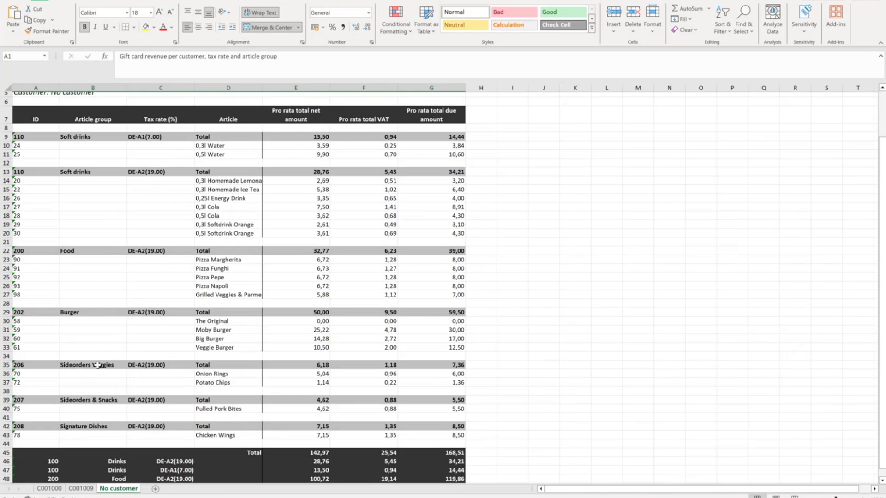
pyautogui.scroll(-2, 98, 379)
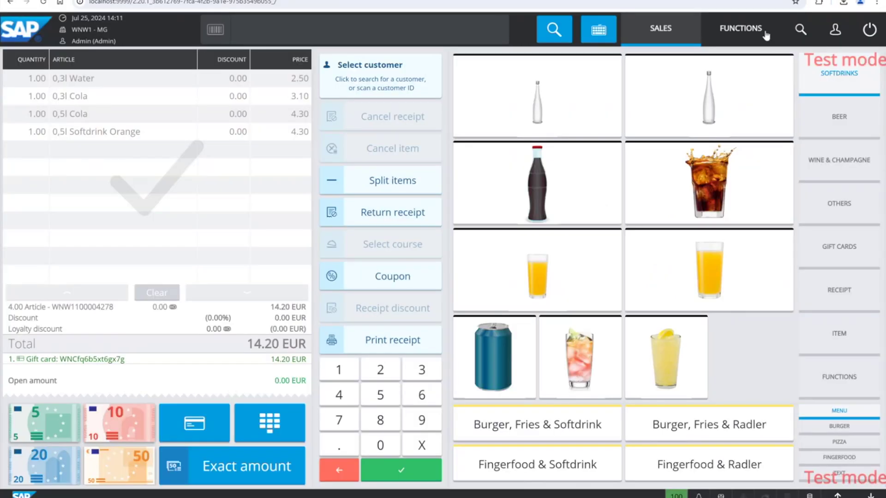
pyautogui.click(799, 29)
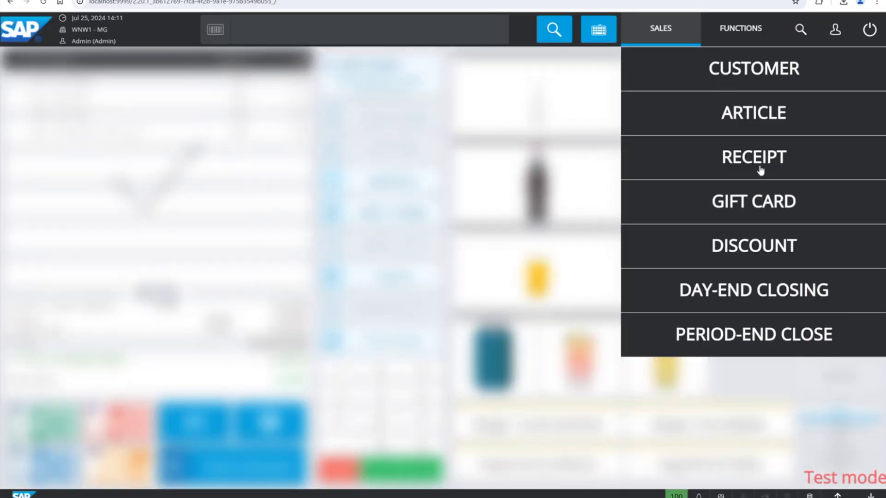
pyautogui.click(764, 203)
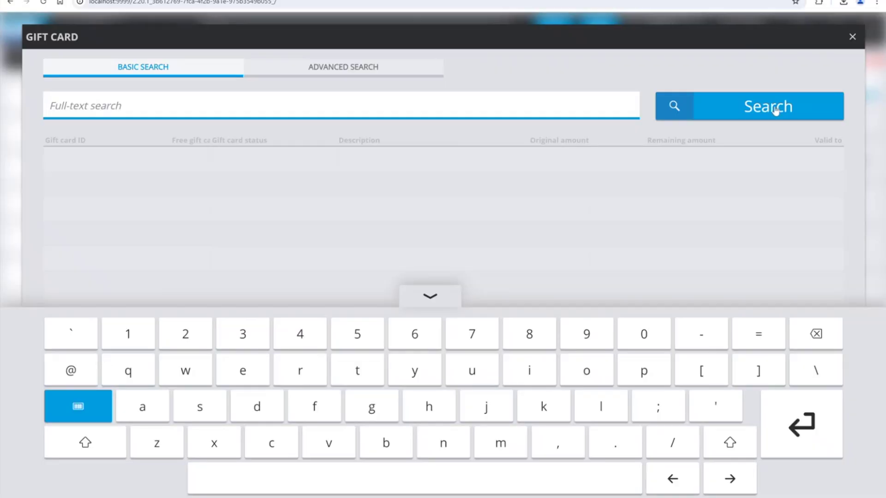
pyautogui.click(769, 113)
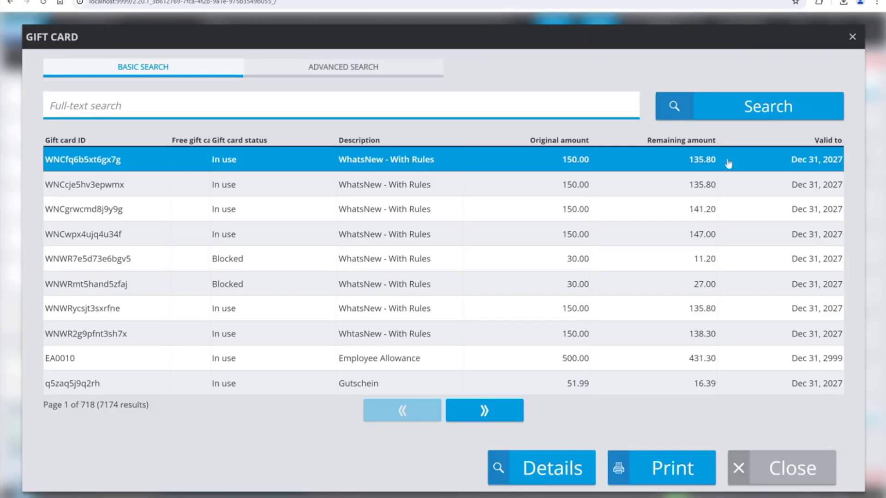
pyautogui.click(577, 458)
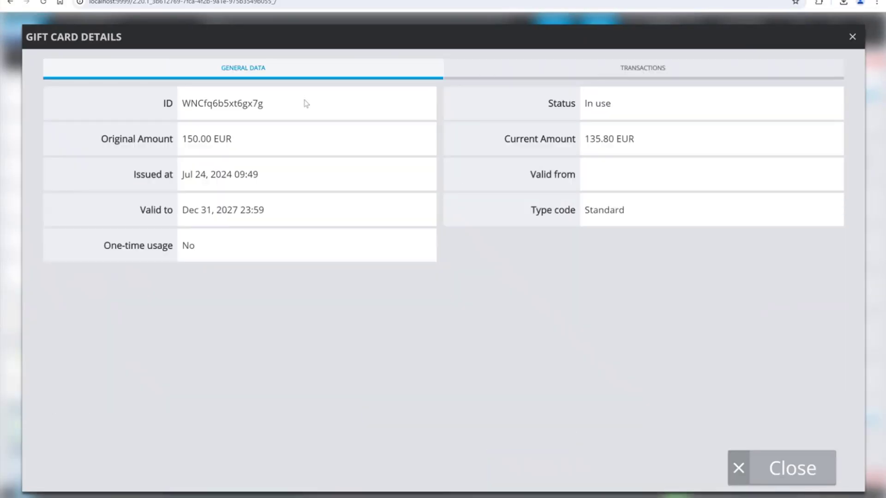
pyautogui.click(572, 71)
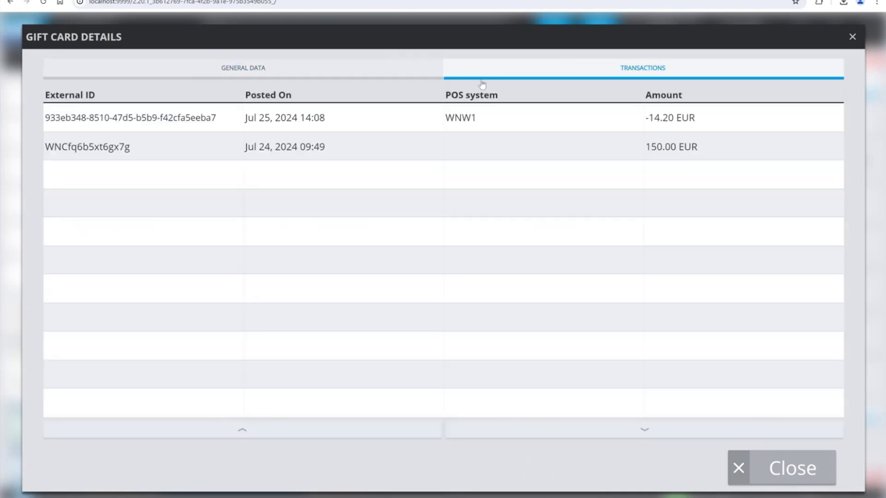
pyautogui.click(191, 77)
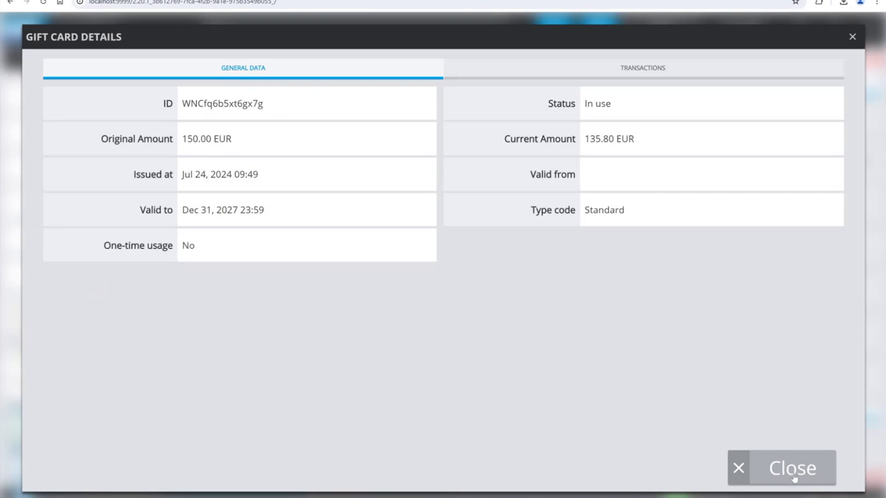
pyautogui.click(795, 481)
pyautogui.click(772, 482)
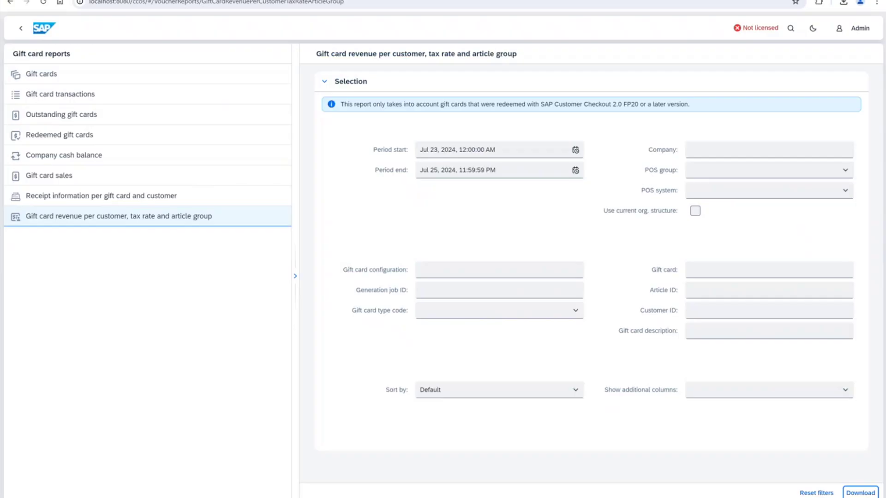
# - From the manager home page, open Gift card configurations and add a new configuration
pyautogui.click(41, 29)
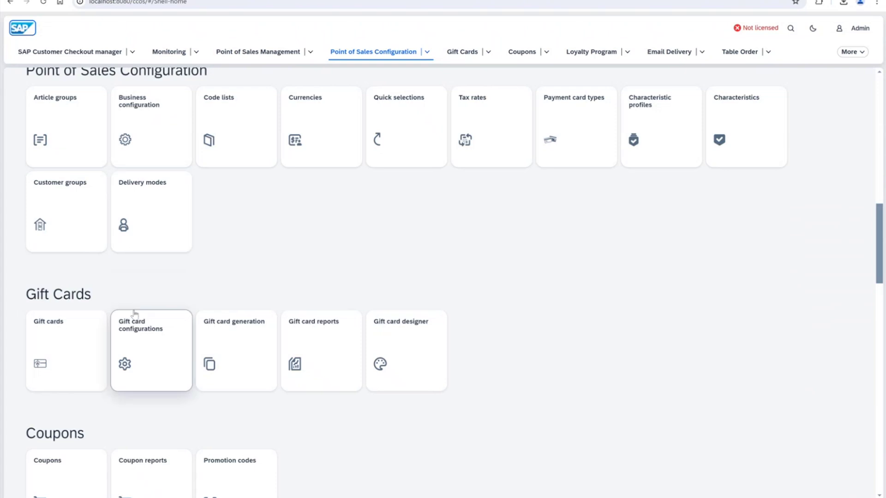
pyautogui.click(147, 350)
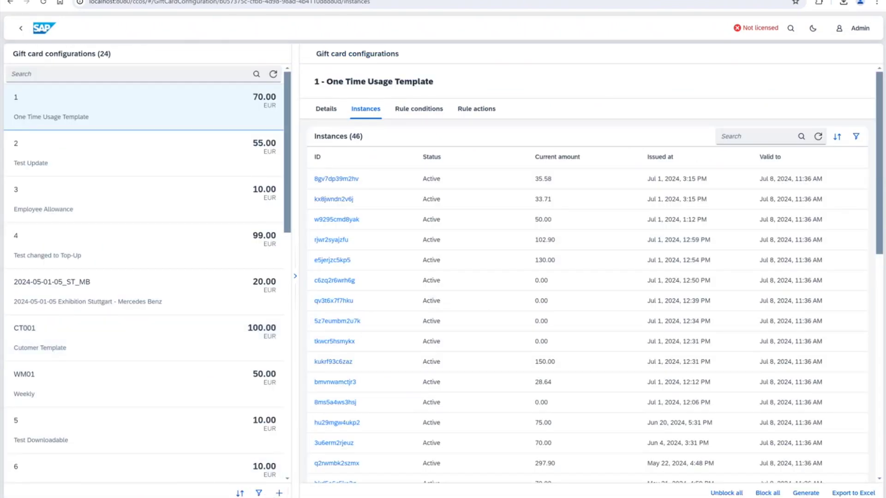
pyautogui.click(279, 493)
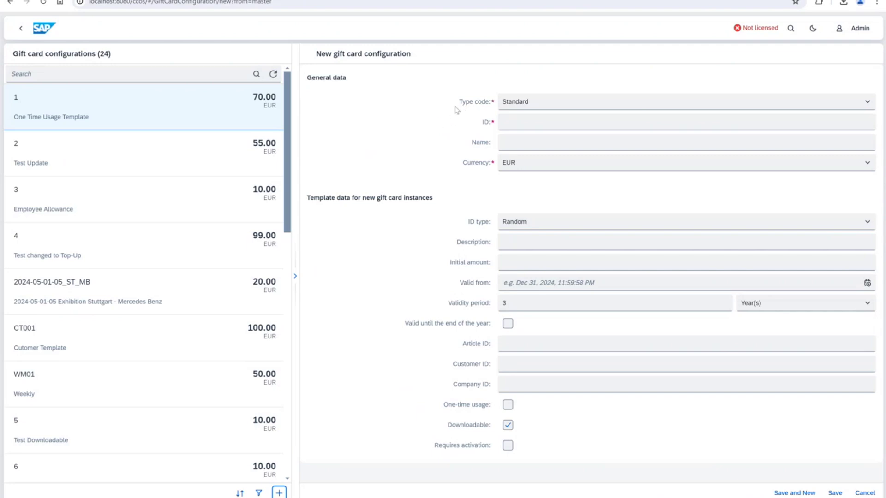
# - Enter the configuration ID WNFP20 and the name WhatsNew FP20
pyautogui.click(520, 120)
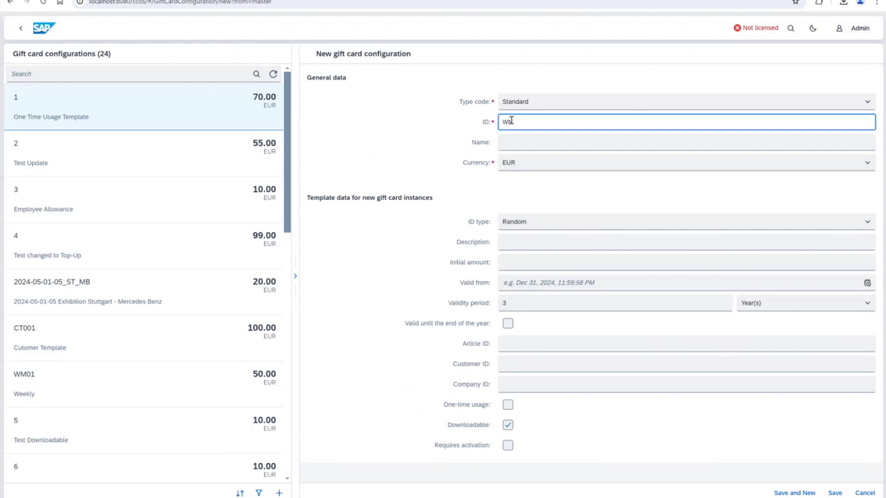
pyautogui.write('WGFP20')
pyautogui.press('Tab')
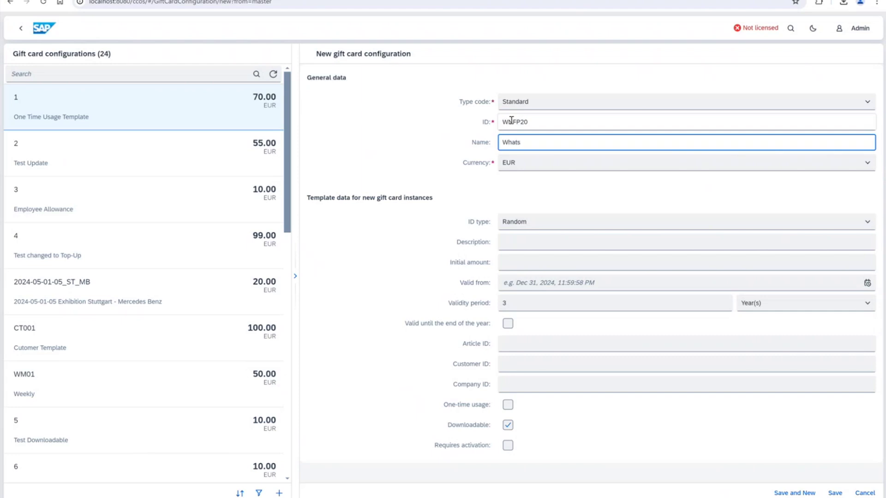
pyautogui.write('WhatsNew FP20')
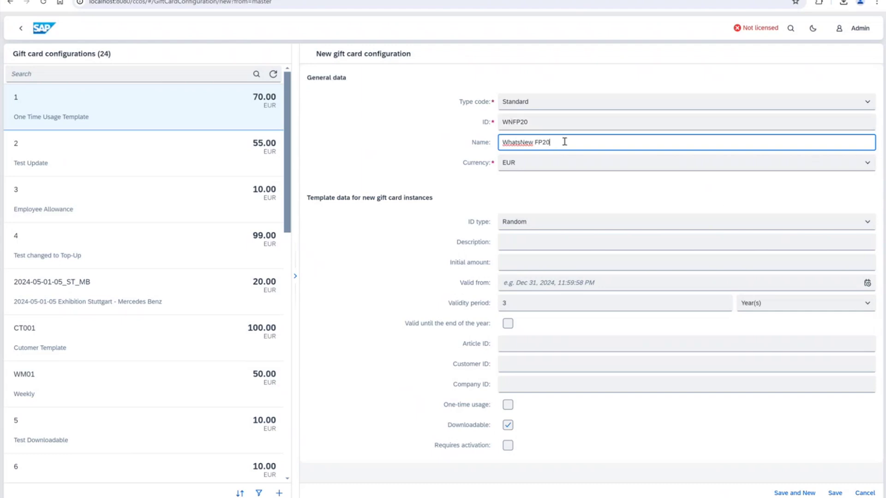
pyautogui.moveTo(574, 141); pyautogui.dragTo(487, 140)
pyautogui.hotkey('ctrl', 'c')
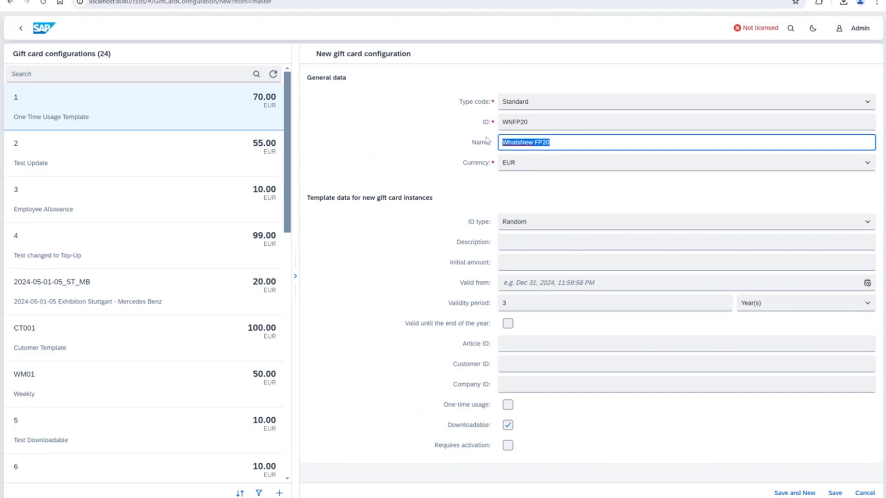
# - Use prefix-based random card IDs, description WhatsNew FP20, initial amount 100.00, validity in years
pyautogui.click(521, 224)
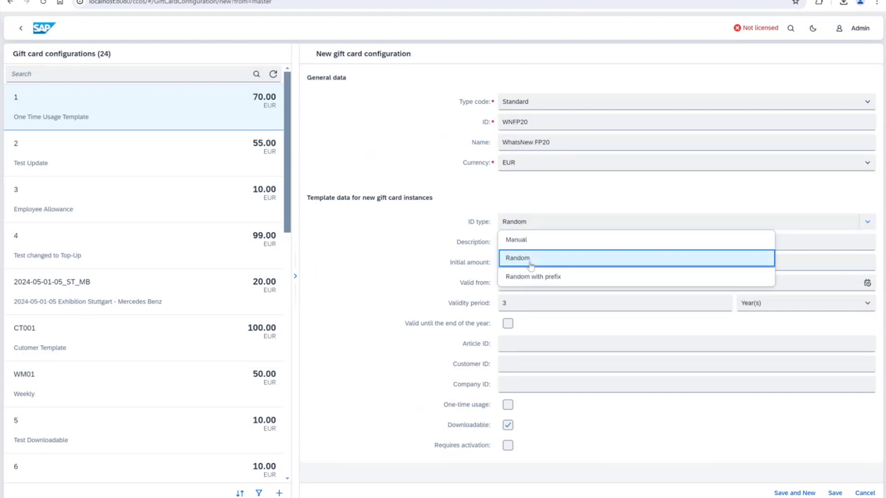
pyautogui.click(534, 279)
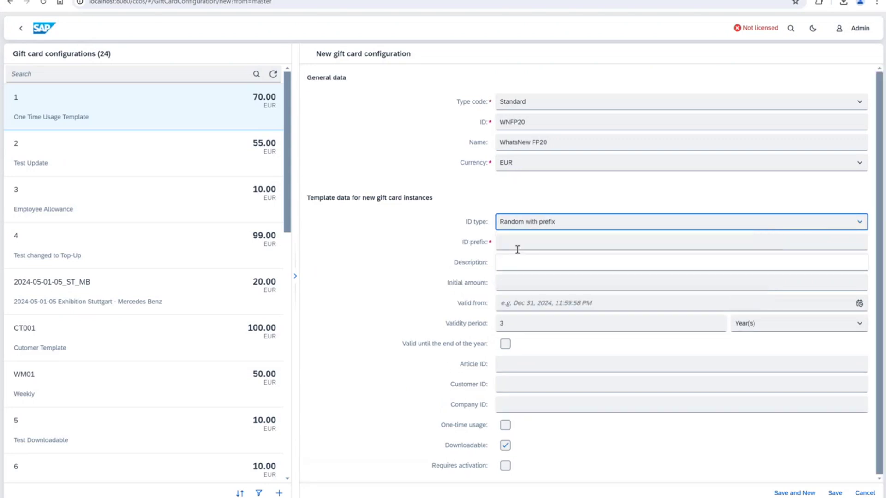
pyautogui.click(516, 244)
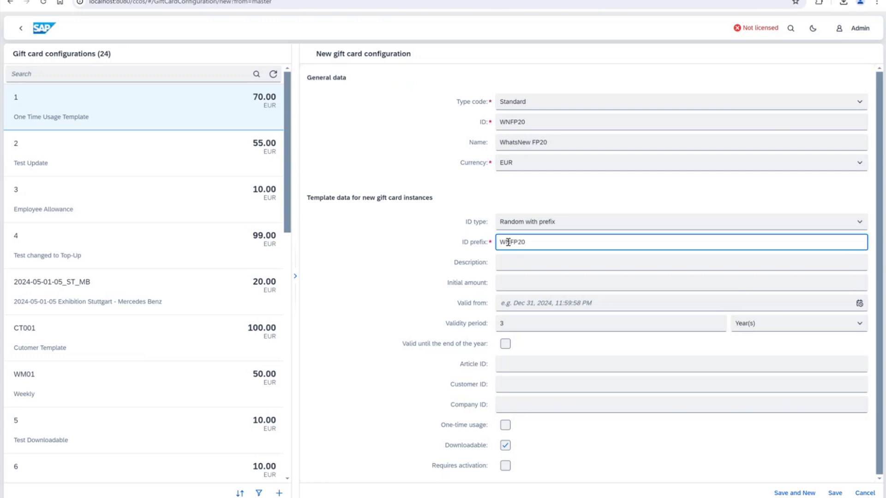
pyautogui.click(539, 266)
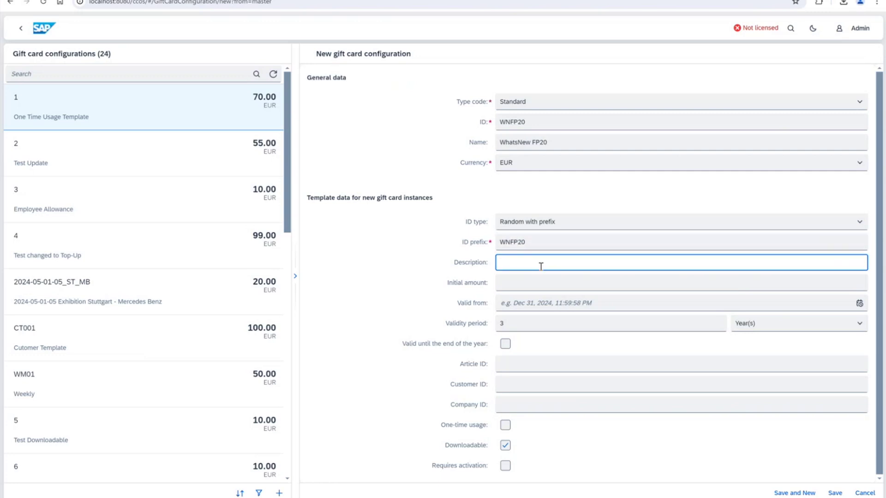
pyautogui.hotkey('ctrl', 'v')
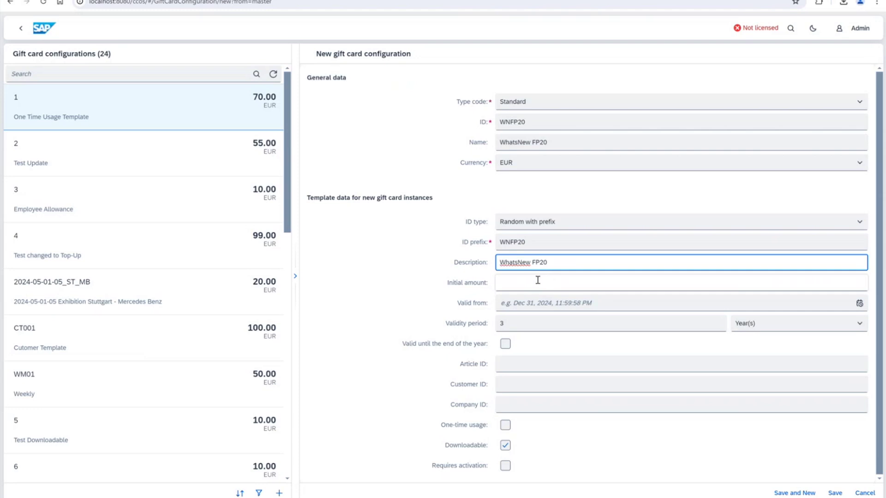
pyautogui.click(520, 282)
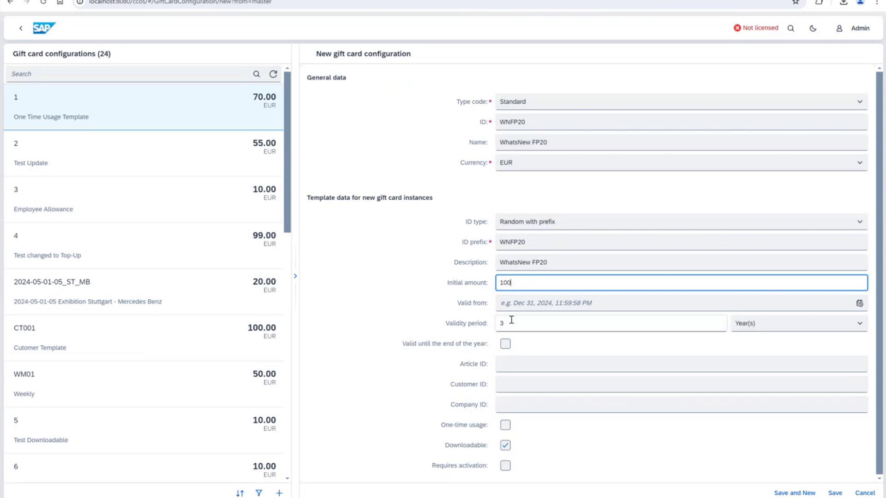
pyautogui.click(762, 321)
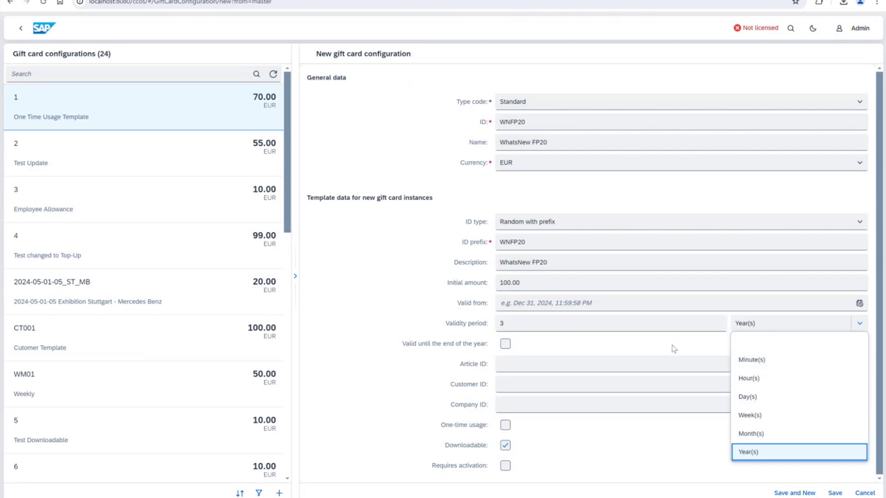
pyautogui.click(686, 349)
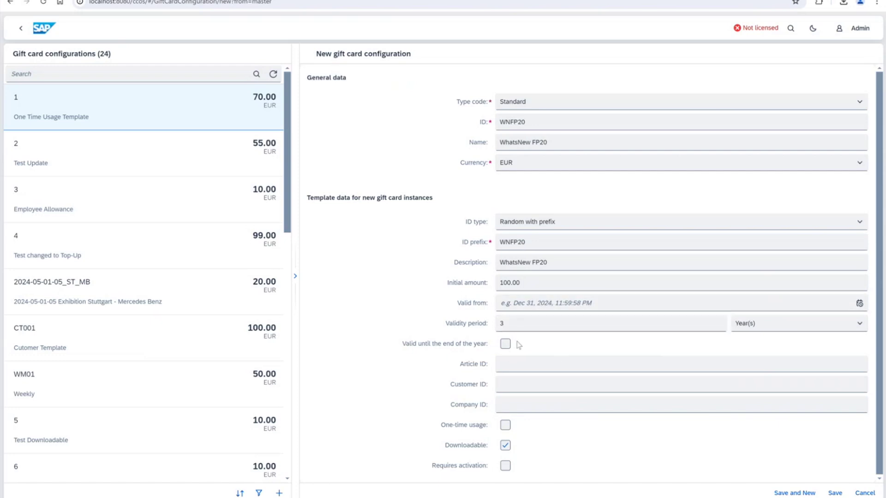
# - Assign a customer found by typing C0 and save the WNFP20 configuration
pyautogui.click(518, 364)
pyautogui.click(532, 405)
pyautogui.click(504, 379)
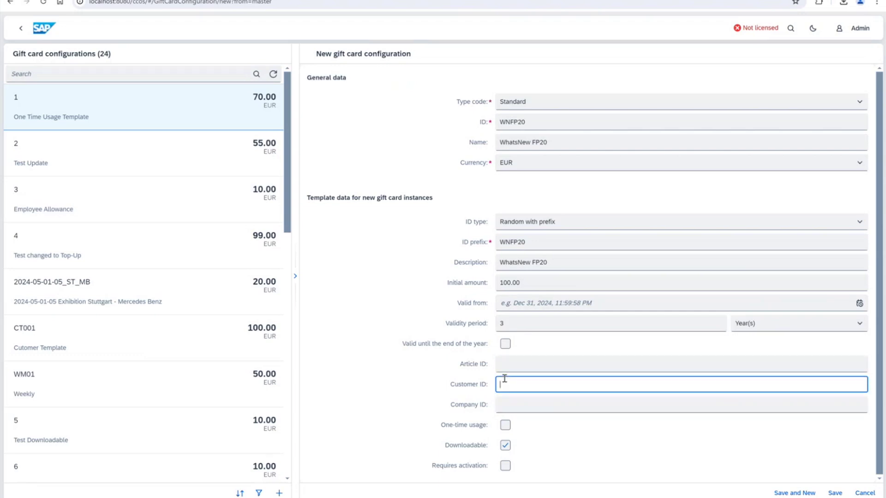
pyautogui.write('C0')
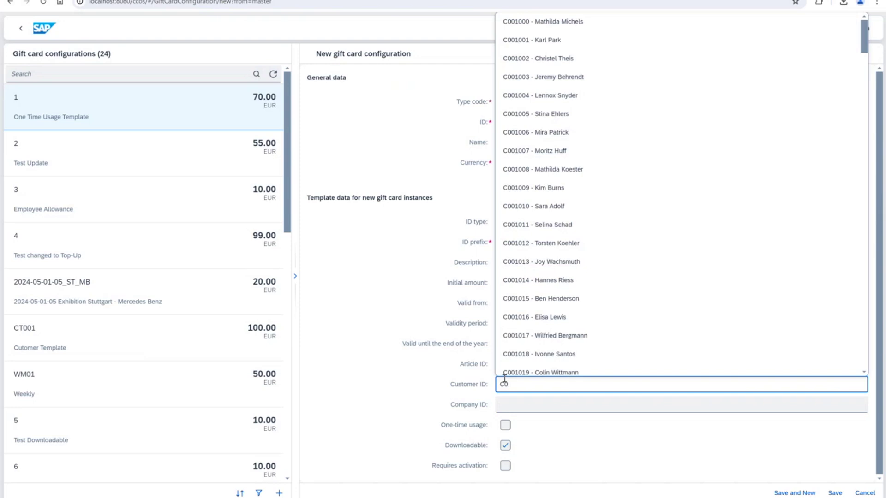
pyautogui.click(580, 298)
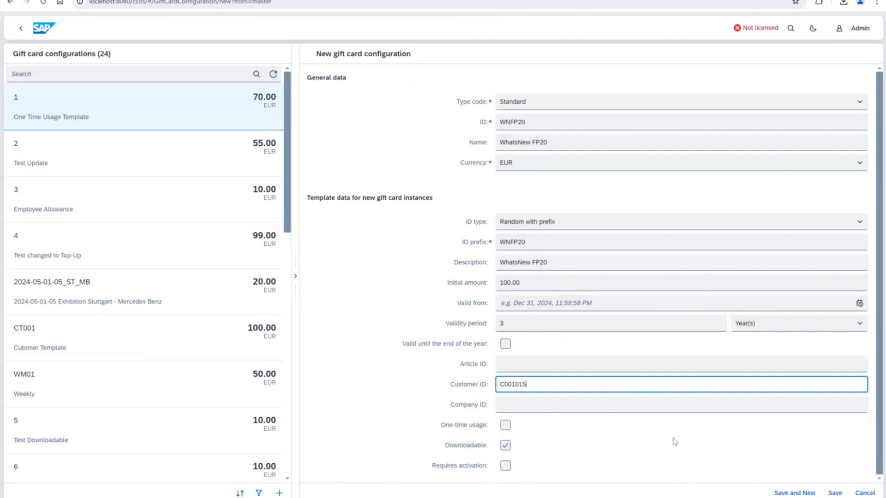
pyautogui.click(835, 494)
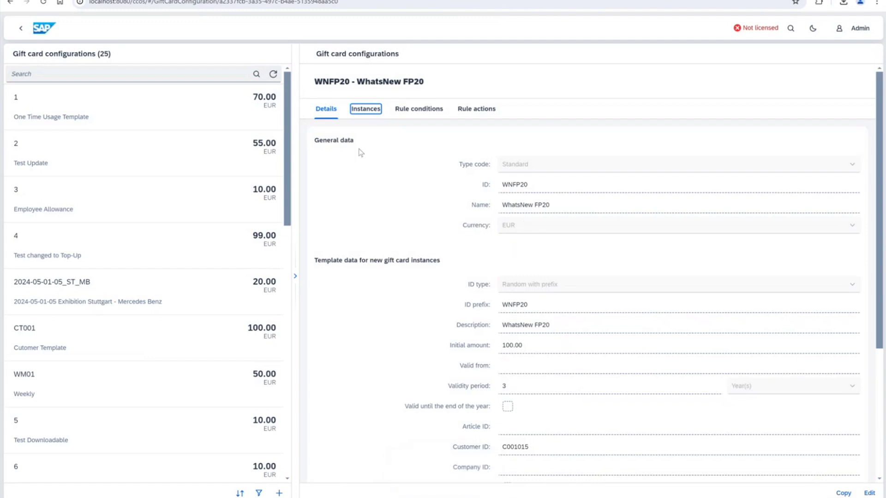
# - Generate ten WNFP20 gift card instances and refresh the instance list
pyautogui.click(371, 114)
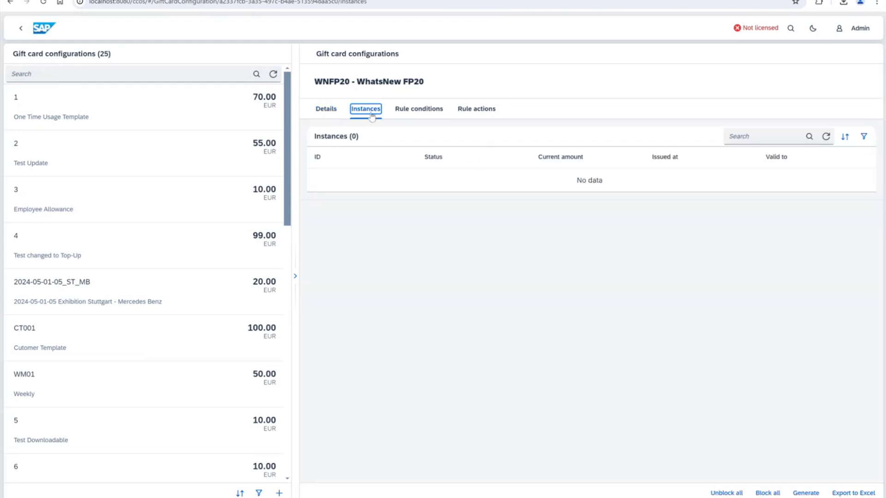
pyautogui.click(805, 492)
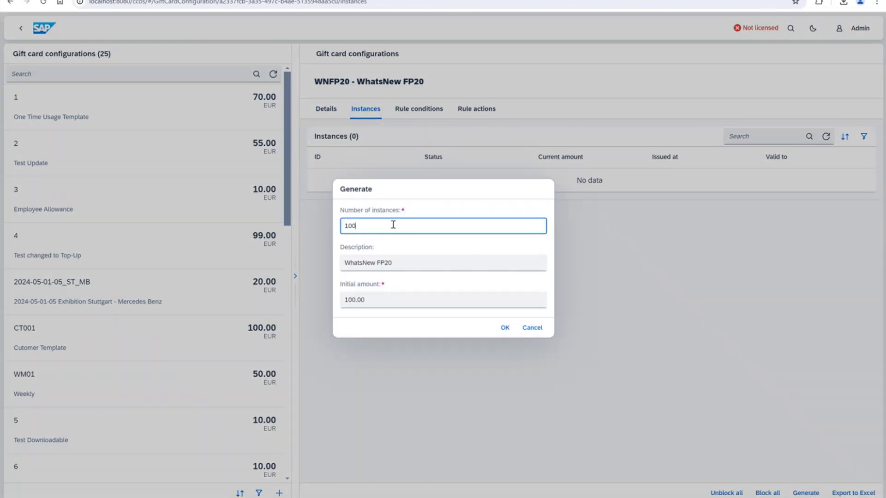
pyautogui.click(504, 329)
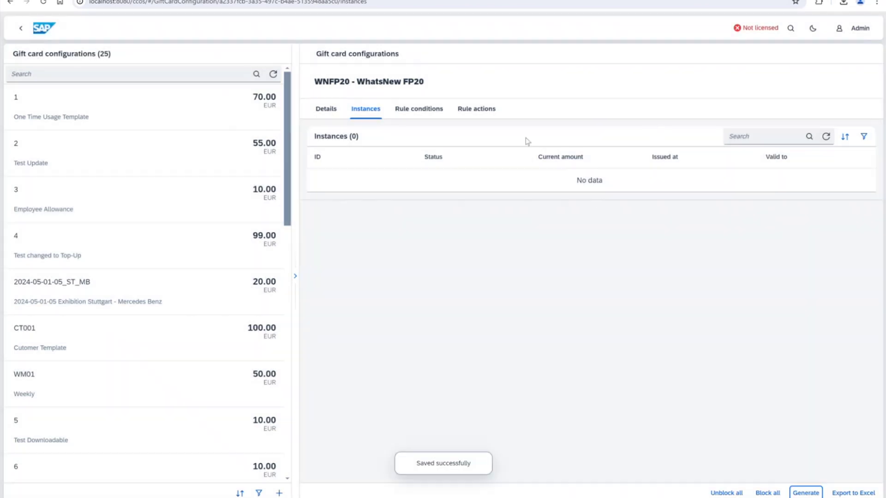
pyautogui.click(825, 138)
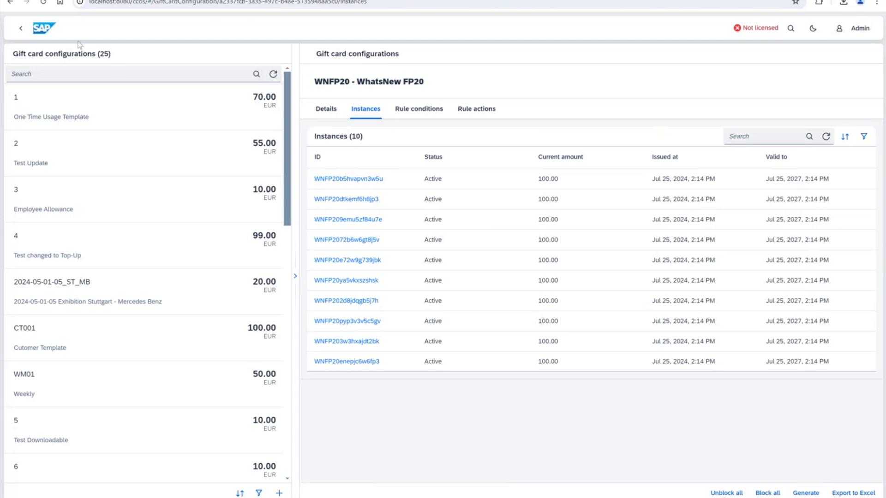
# - Return to the launchpad and open the Gift cards list
pyautogui.click(20, 28)
pyautogui.click(42, 31)
pyautogui.click(76, 354)
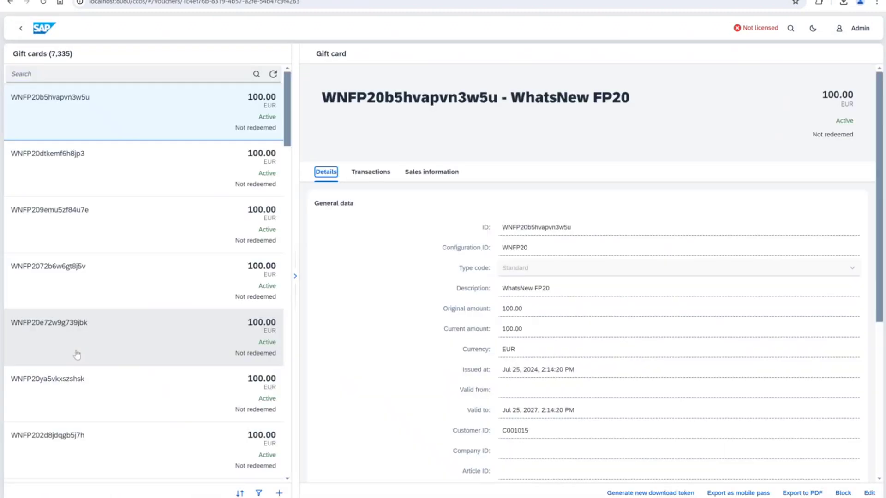
# - Start a new gift card based on configuration WNFP20
pyautogui.click(280, 493)
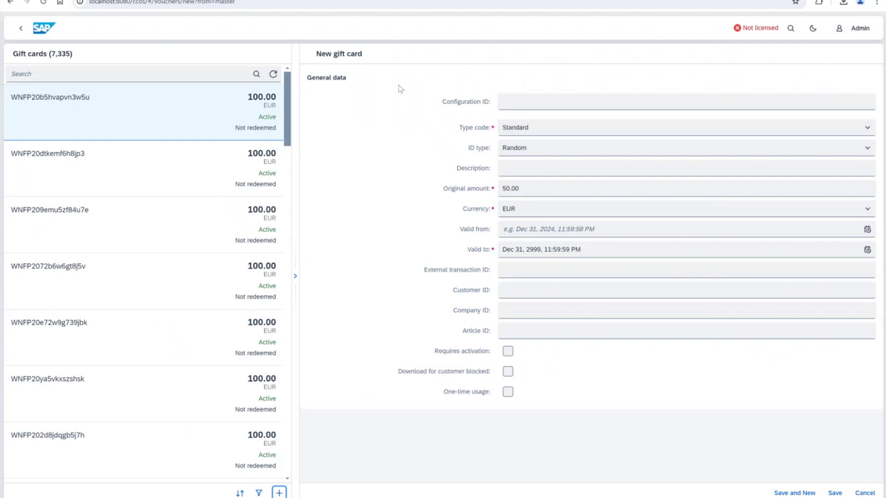
pyautogui.click(524, 97)
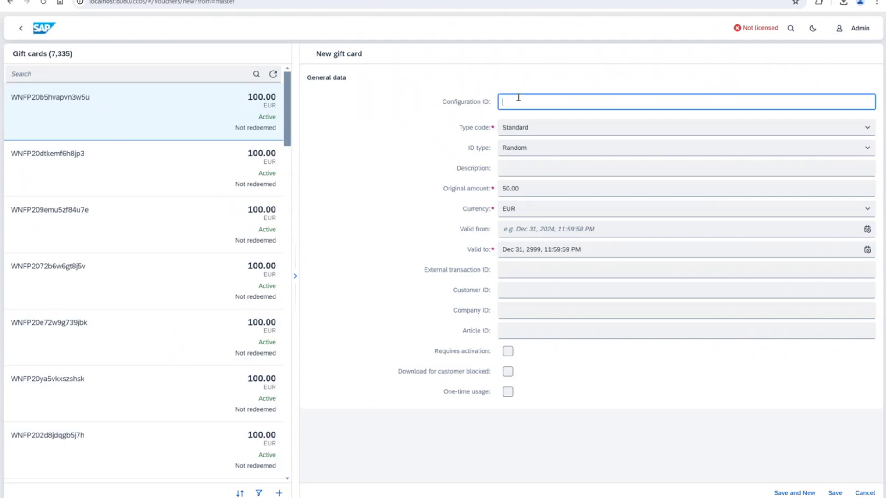
pyautogui.write('WN')
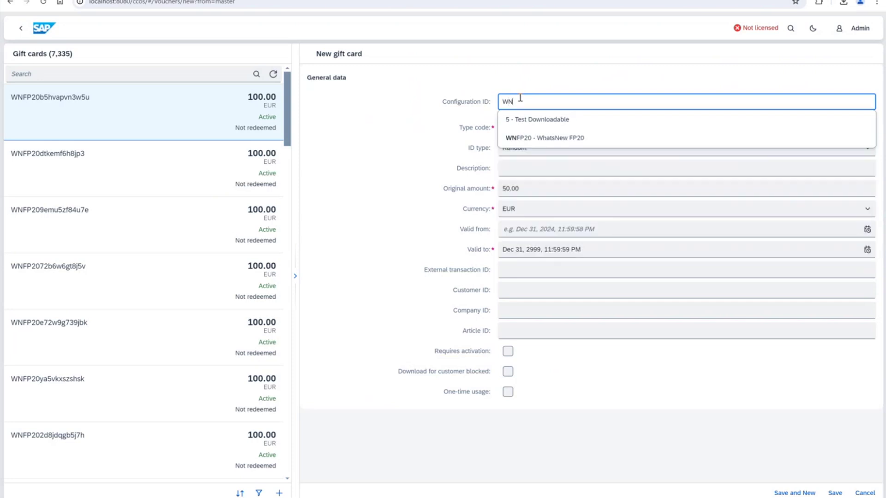
pyautogui.click(566, 138)
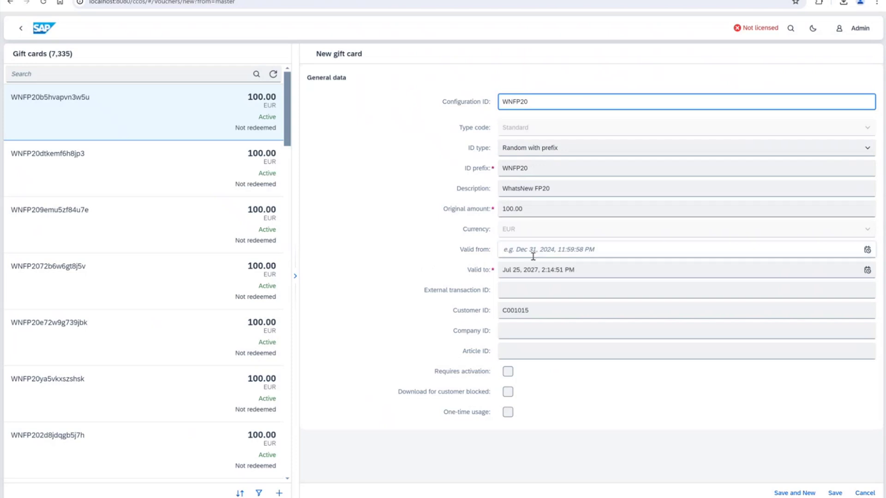
# - Change the card's customer ID to a different customer, save it and go back
pyautogui.click(542, 312)
pyautogui.press('BackSpace')
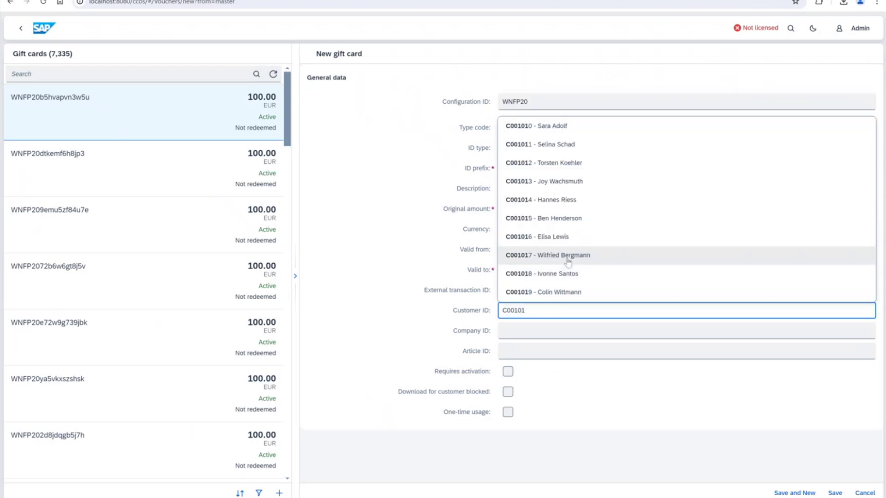
pyautogui.click(569, 257)
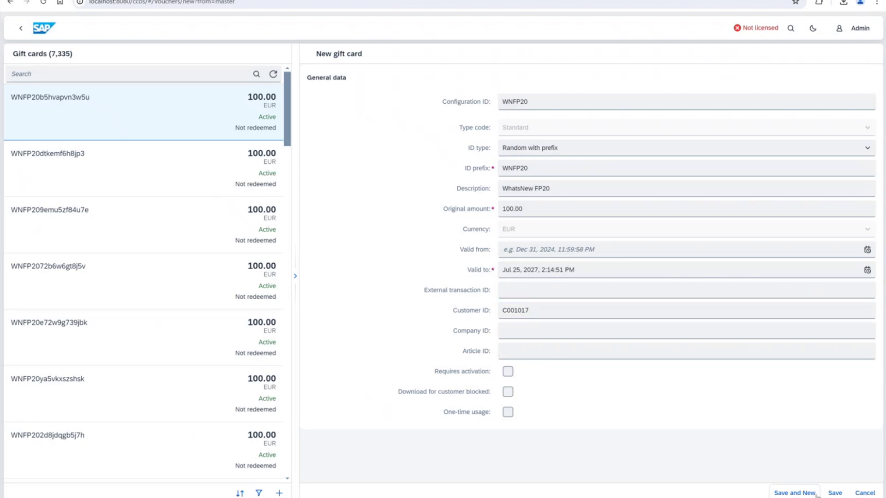
pyautogui.click(831, 493)
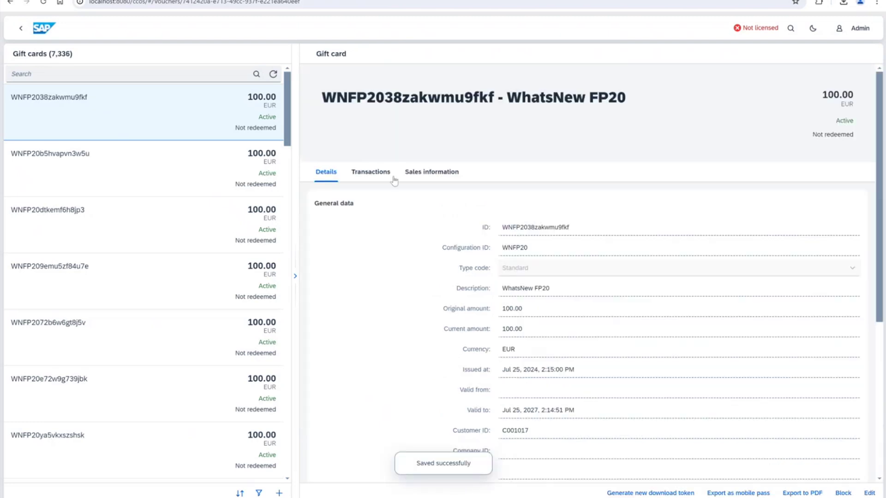
pyautogui.click(21, 29)
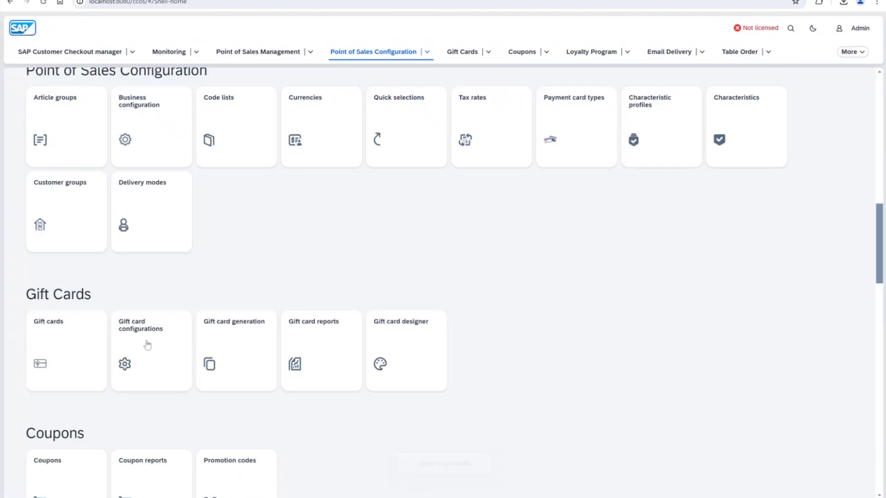
# - Select WNFP20 in Gift card configurations, showing its 11 active instances and empty rule conditions
pyautogui.click(154, 342)
pyautogui.click(365, 109)
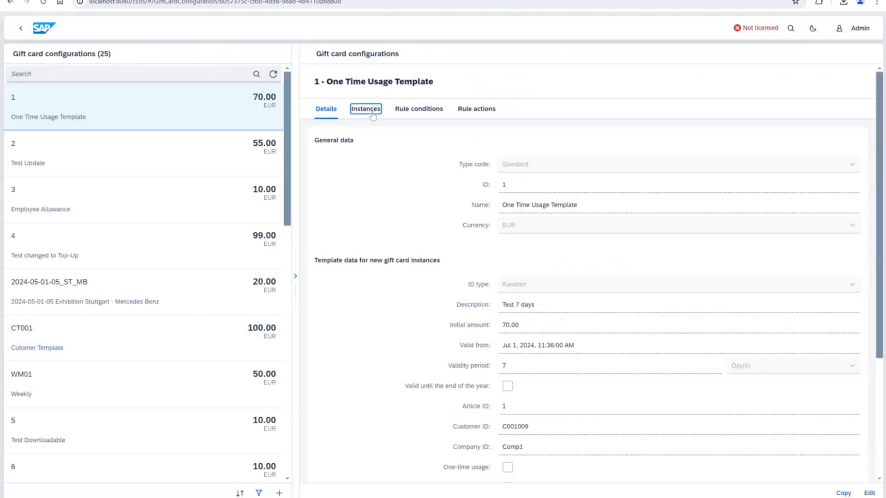
pyautogui.scroll(-15, 185, 277)
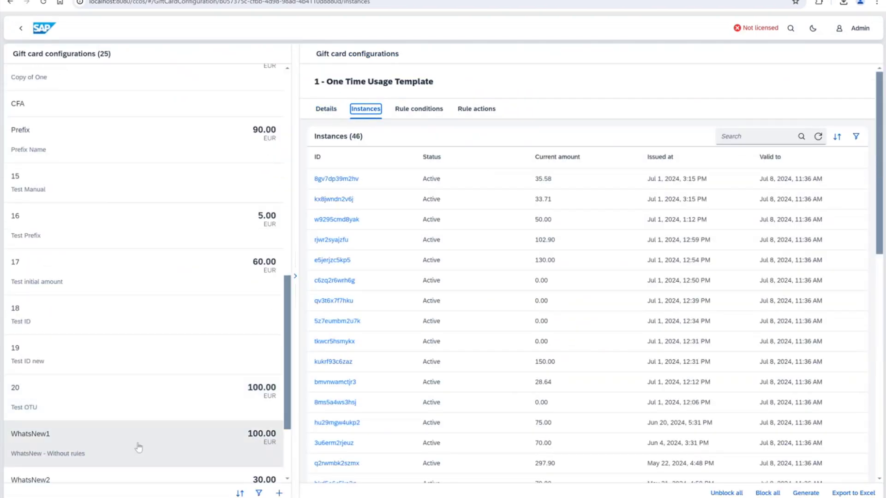
pyautogui.tripleClick(138, 450)
pyautogui.scroll(-3, 124, 454)
pyautogui.click(117, 458)
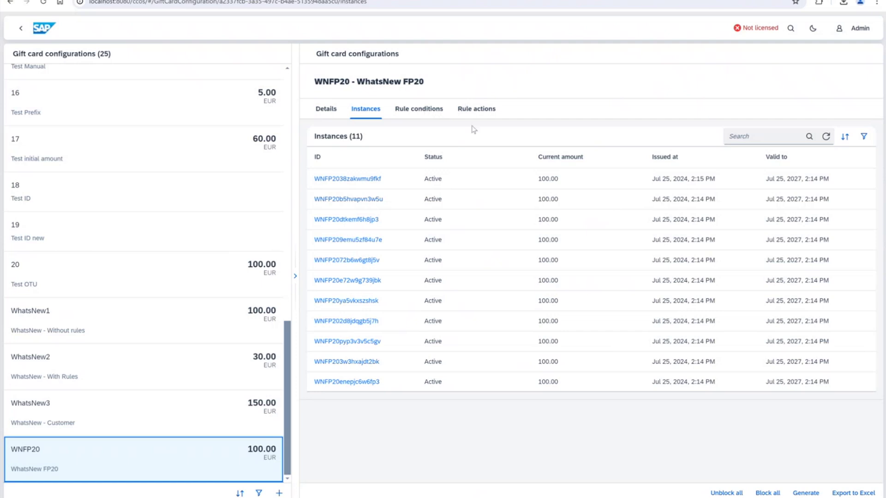
pyautogui.click(411, 113)
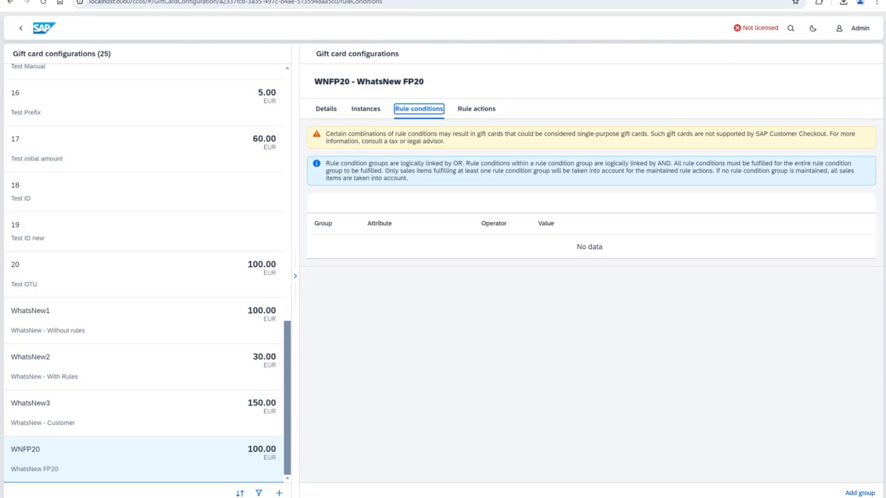
# - Save condition group 1 as Day of week Equal Monday–Friday, then begin a second condition
pyautogui.click(860, 493)
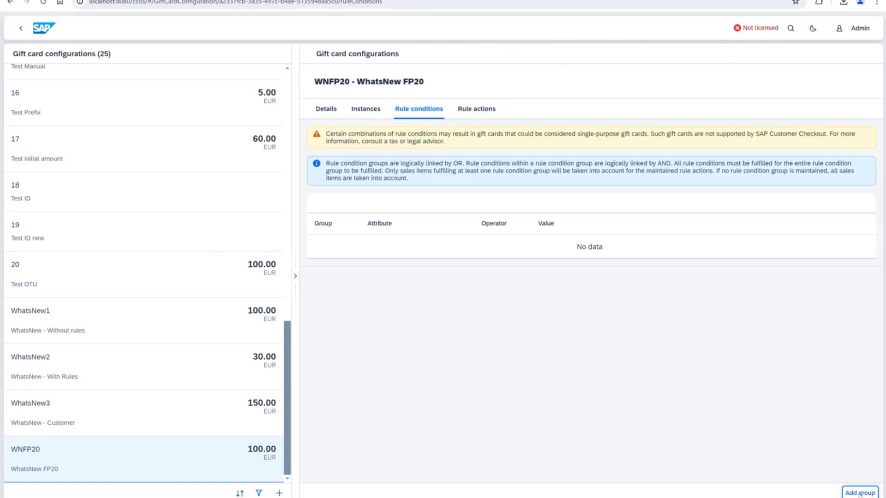
pyautogui.click(397, 232)
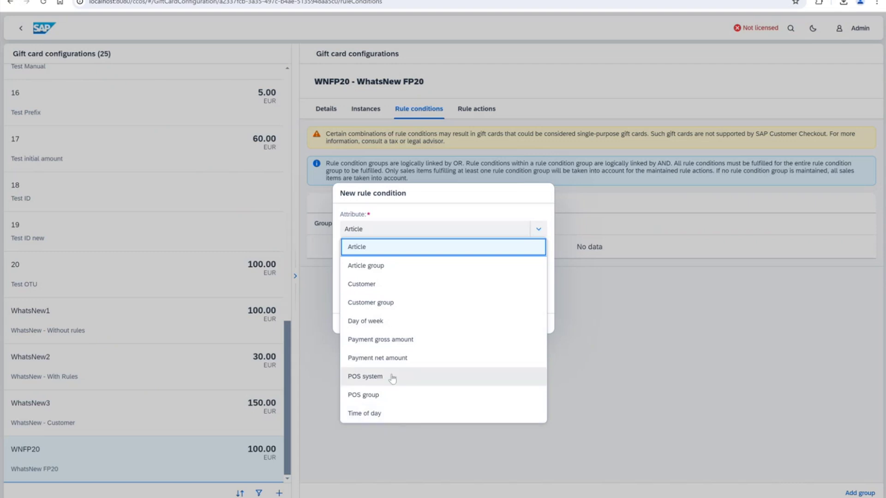
pyautogui.click(386, 322)
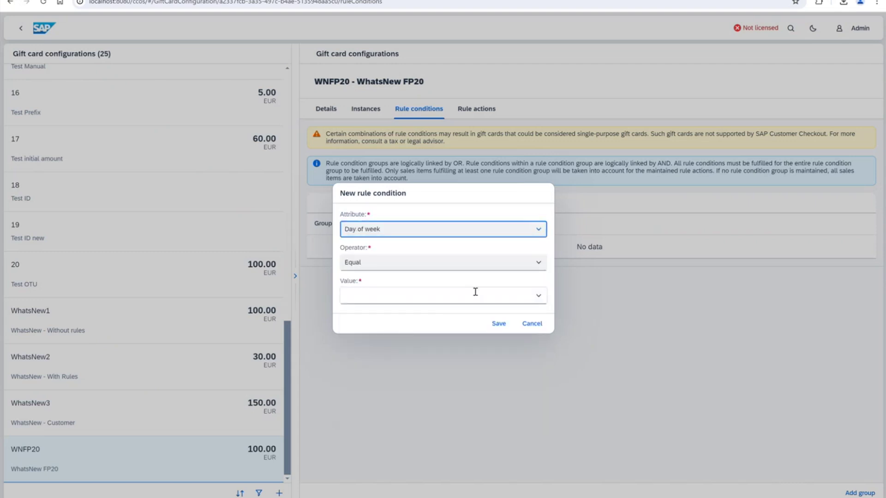
pyautogui.click(538, 298)
pyautogui.click(353, 337)
pyautogui.click(352, 355)
pyautogui.click(352, 374)
pyautogui.click(352, 407)
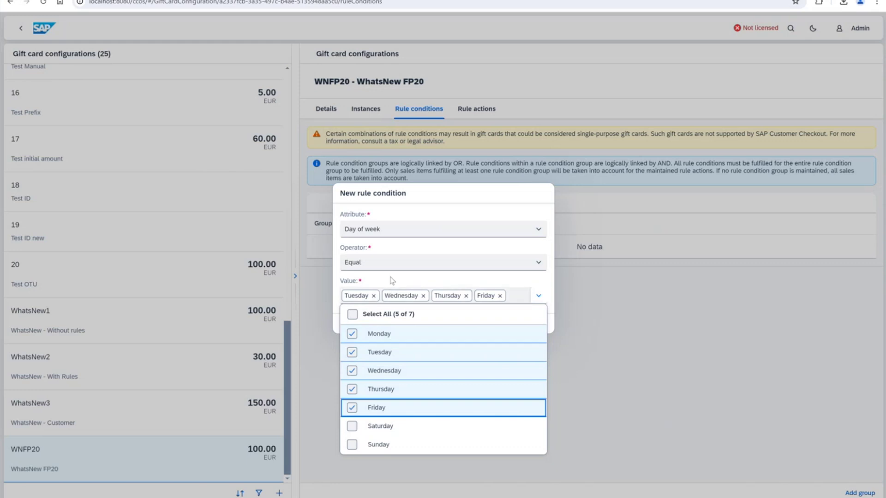
pyautogui.click(390, 279)
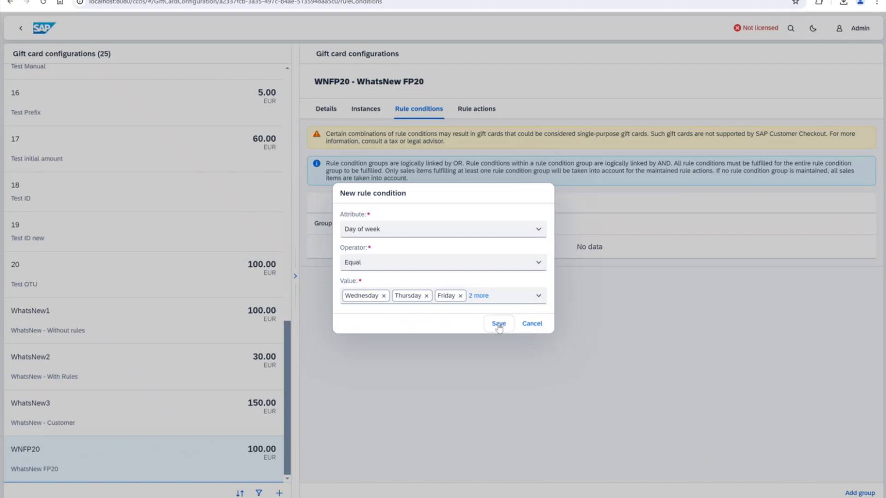
pyautogui.click(498, 325)
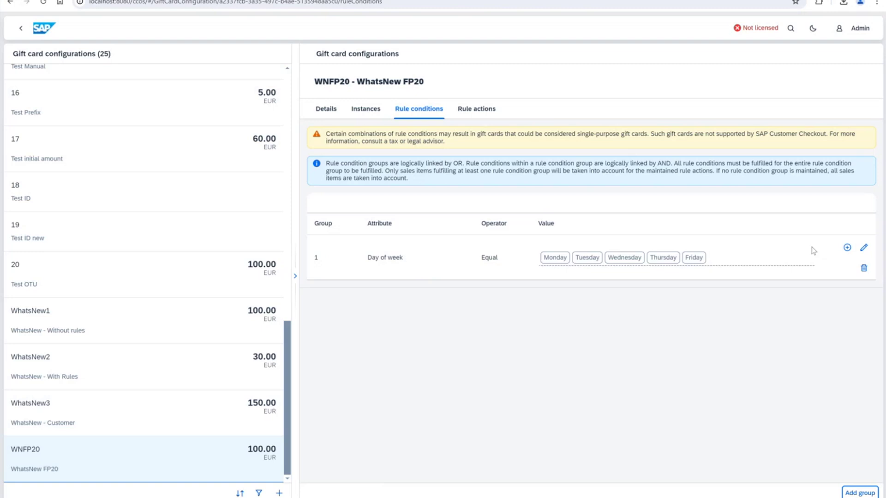
pyautogui.click(847, 248)
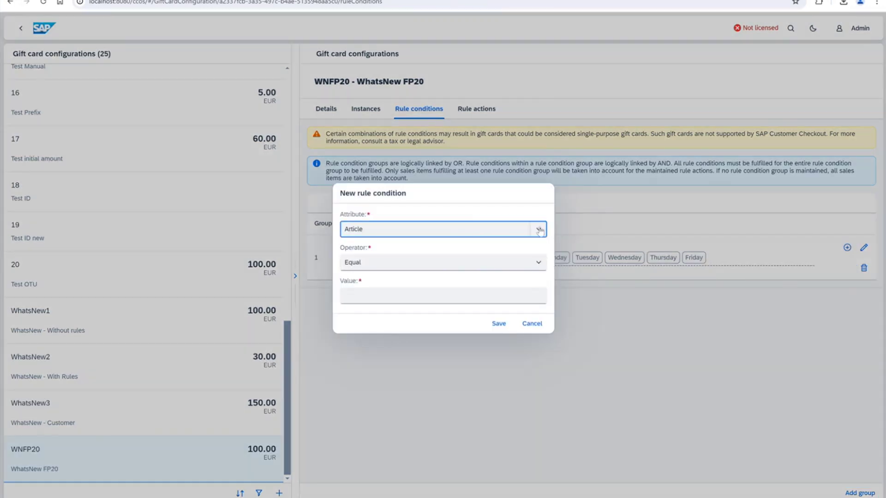
# - Save a Time of day condition: Greater or equal 11:00 PM
pyautogui.click(538, 229)
pyautogui.click(425, 413)
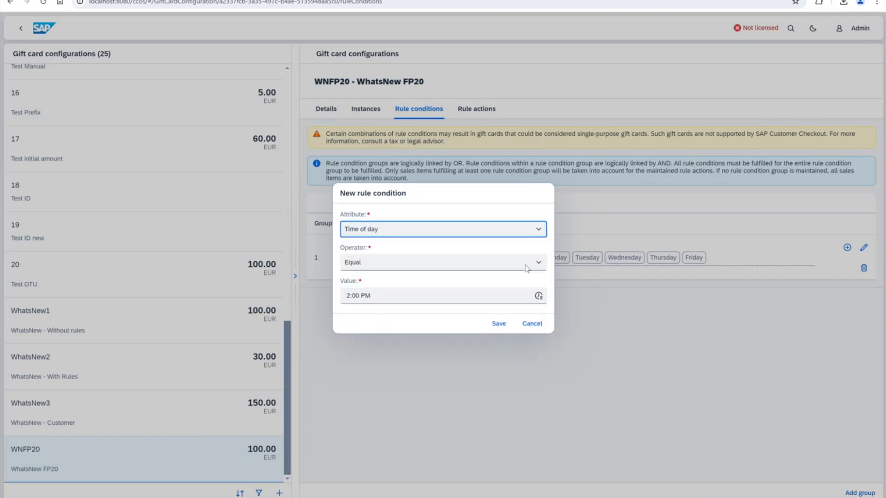
pyautogui.click(537, 262)
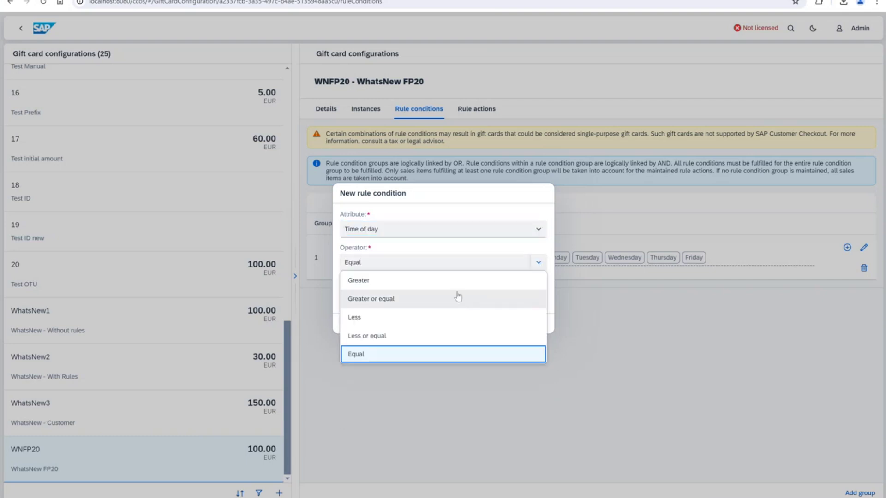
pyautogui.click(379, 301)
pyautogui.click(539, 296)
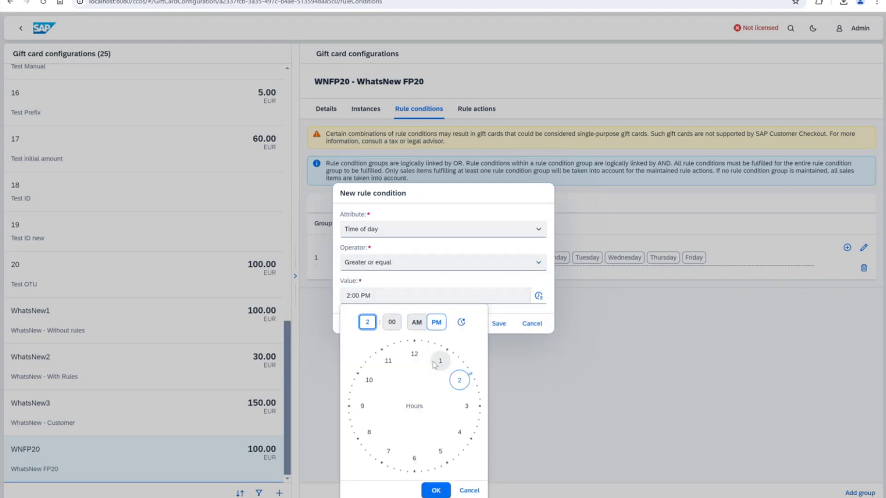
pyautogui.click(388, 362)
pyautogui.click(436, 490)
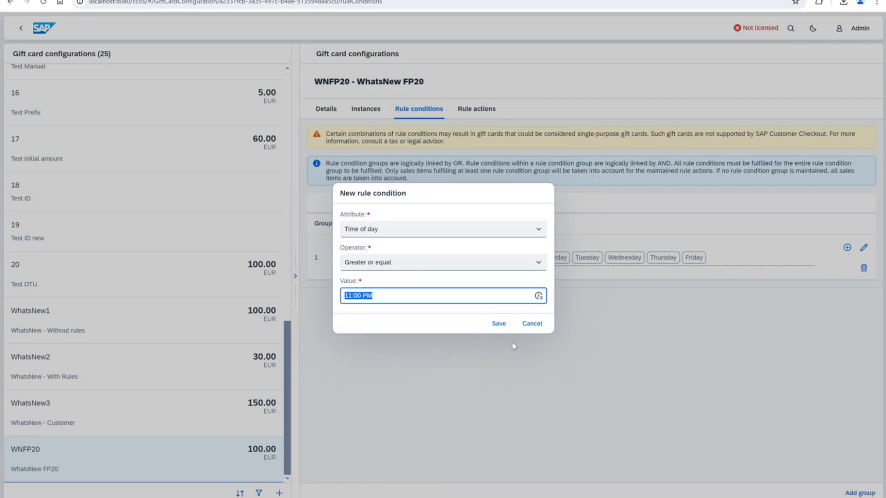
pyautogui.click(502, 326)
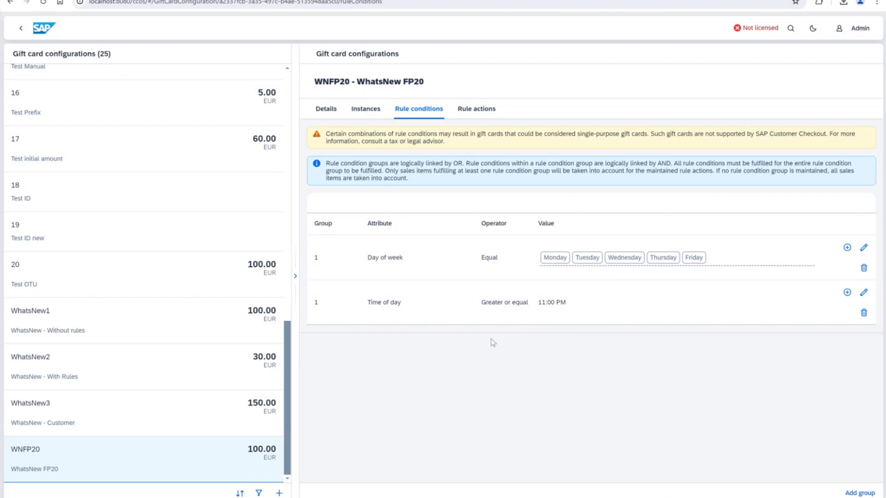
# - Discard a new condition group and view WNFP20's rule actions
pyautogui.click(861, 493)
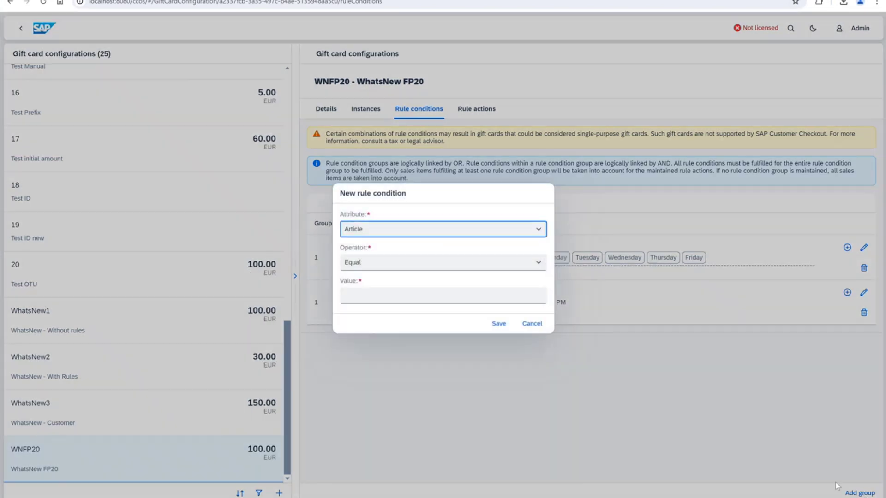
pyautogui.click(532, 324)
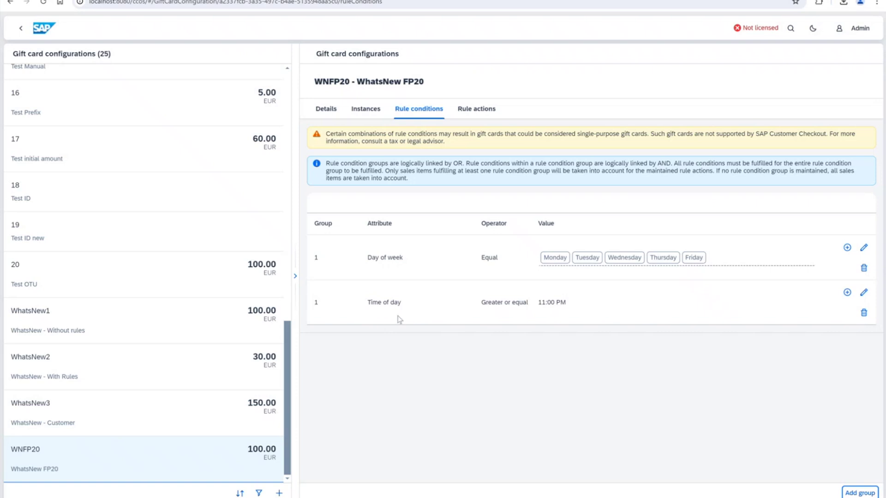
pyautogui.click(477, 111)
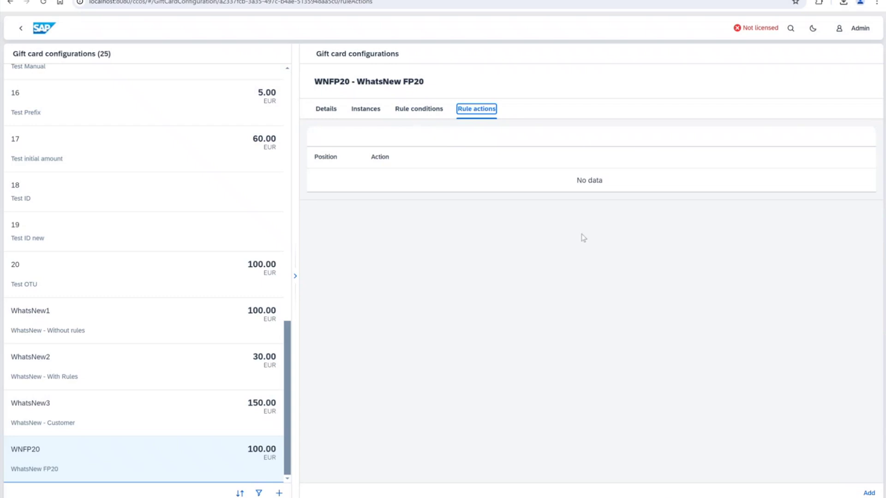
# - Add a Most expensive rule action for articles 24 (0,3l Water) and 25 (0,5l Water)
pyautogui.click(869, 493)
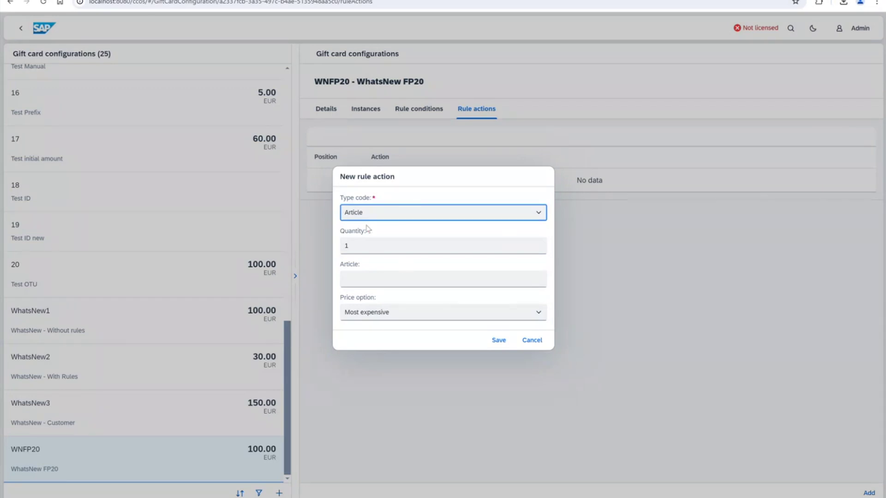
pyautogui.click(369, 277)
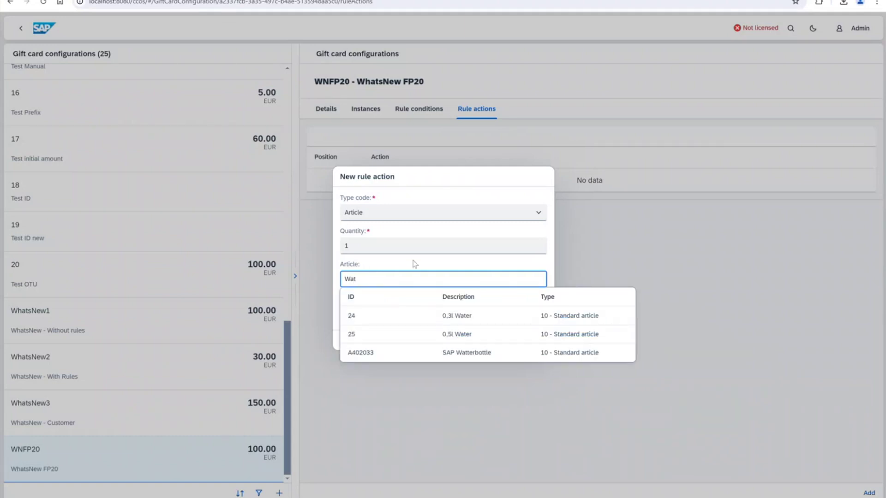
pyautogui.write('Wat')
pyautogui.click(496, 324)
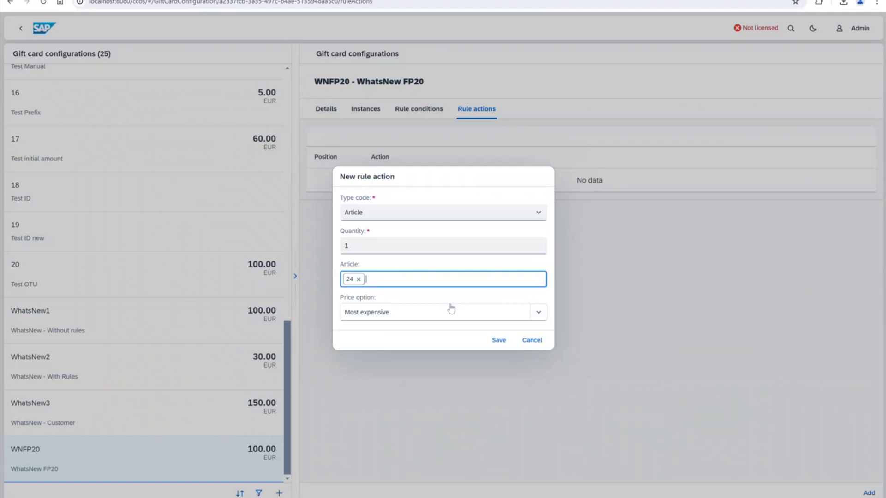
pyautogui.write('25')
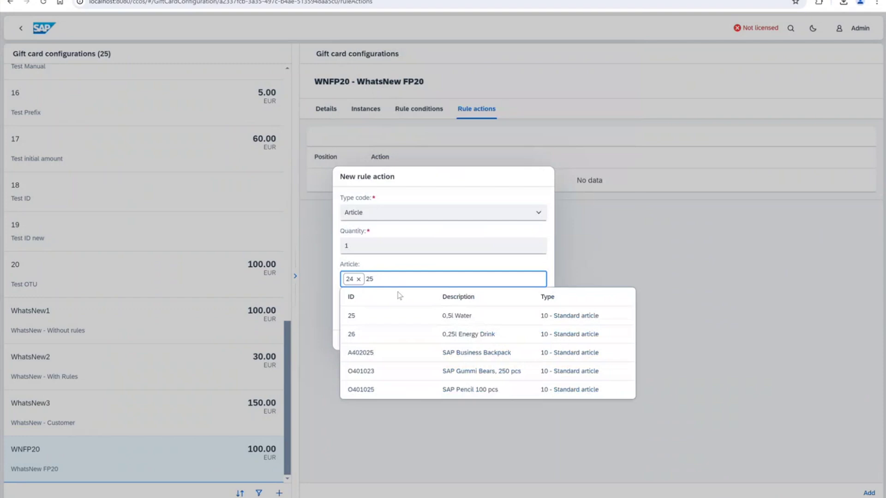
pyautogui.click(370, 315)
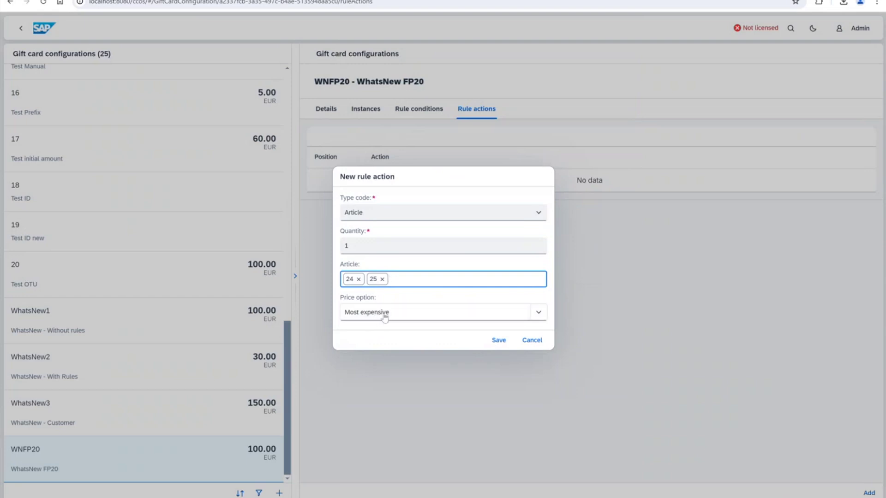
pyautogui.click(498, 340)
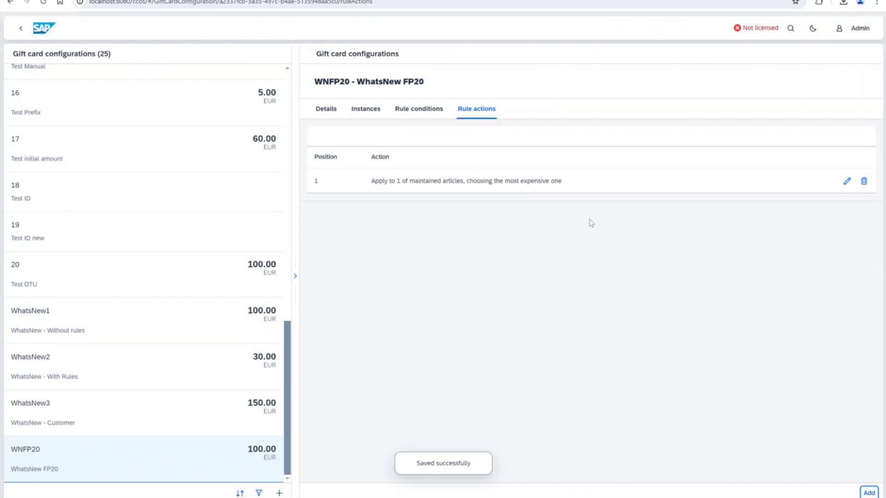
# - Add a rule action for article group 202 - Burger
pyautogui.press('Return')
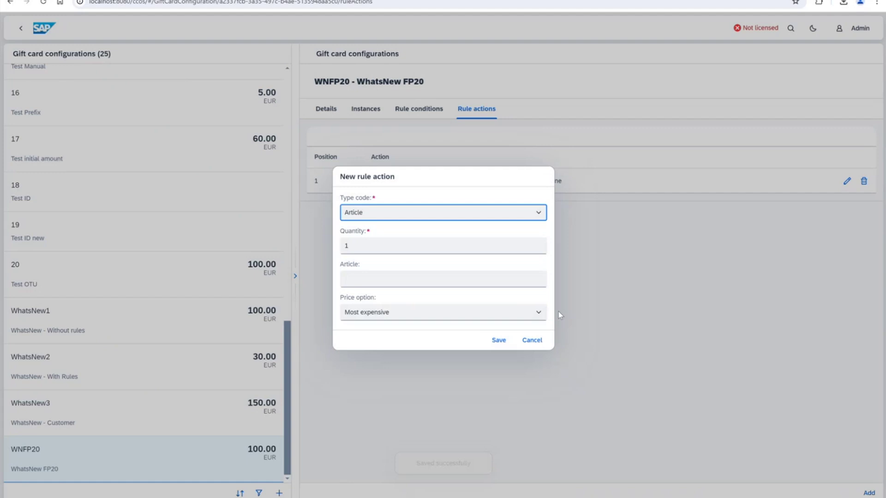
pyautogui.click(538, 216)
pyautogui.click(387, 249)
pyautogui.click(386, 280)
pyautogui.write('Bue')
pyautogui.write('rg')
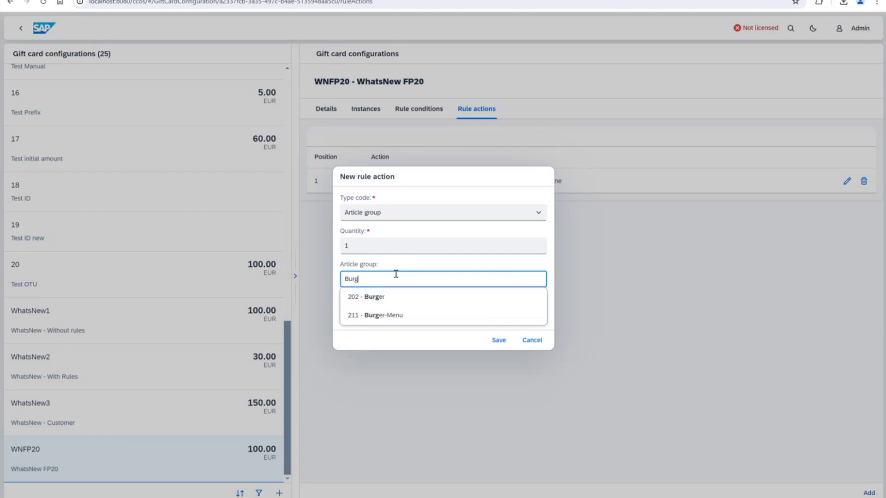
pyautogui.click(369, 296)
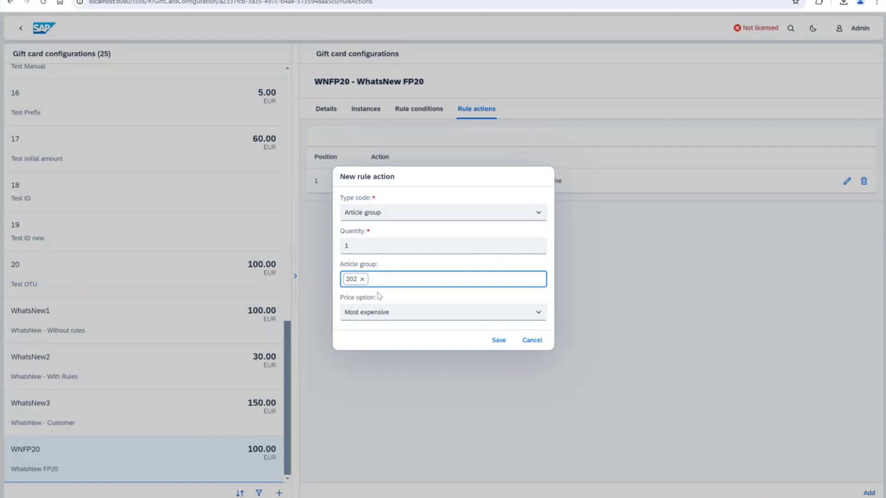
pyautogui.click(499, 341)
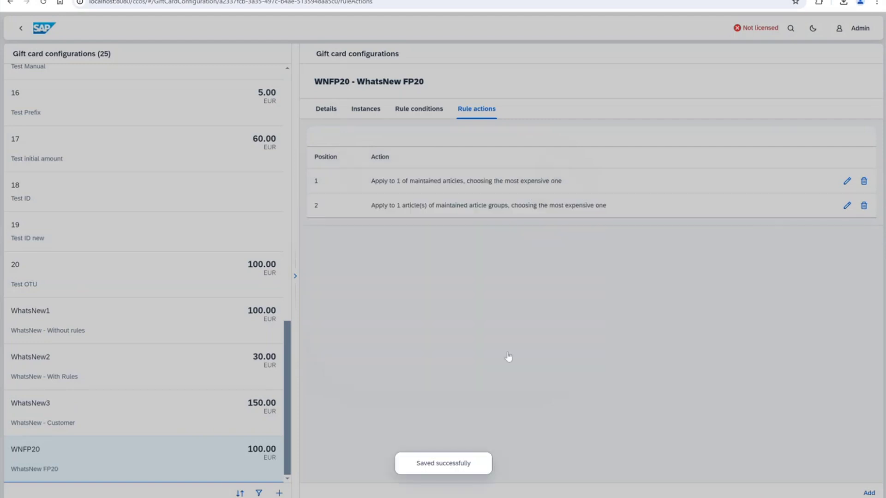
# - Copy the first WNFP20 gift card instance ID
pyautogui.click(368, 112)
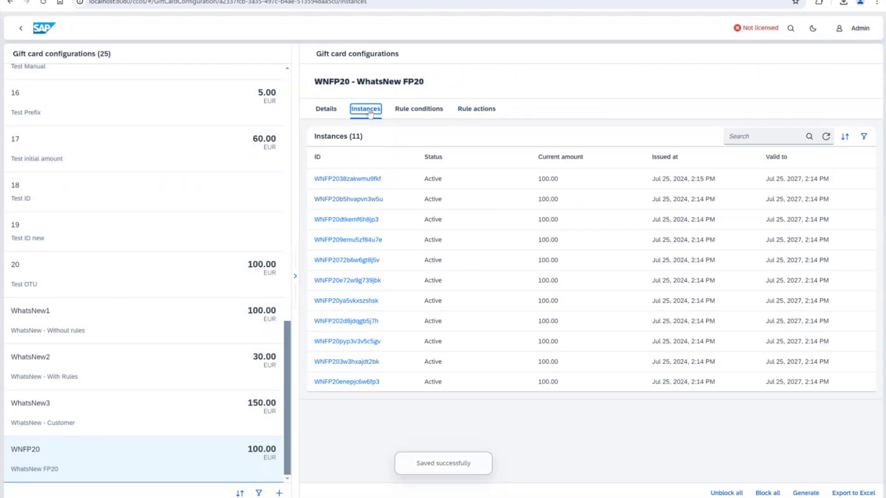
pyautogui.moveTo(382, 181); pyautogui.dragTo(315, 185)
pyautogui.hotkey('ctrl', 'c')
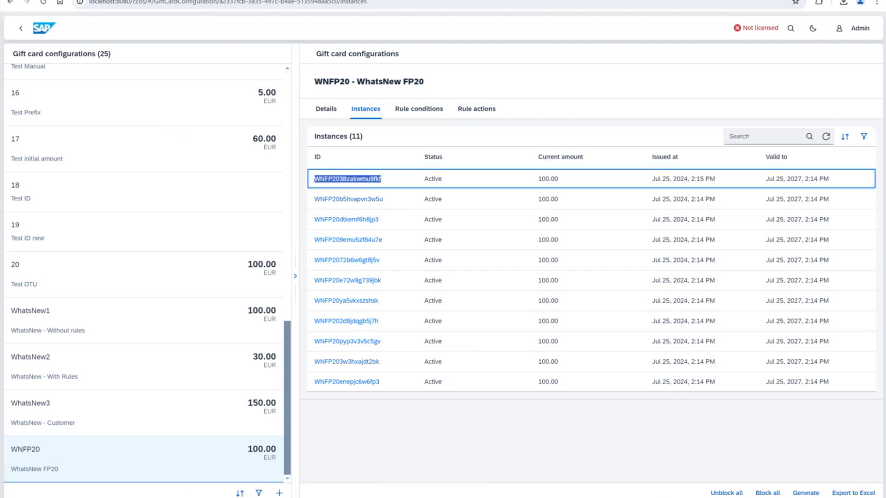
pyautogui.hotkey('ctrl', 'Tab')
# - At the POS, add 0,3l and 0,5l Water to a new receipt
pyautogui.click(568, 115)
pyautogui.click(672, 98)
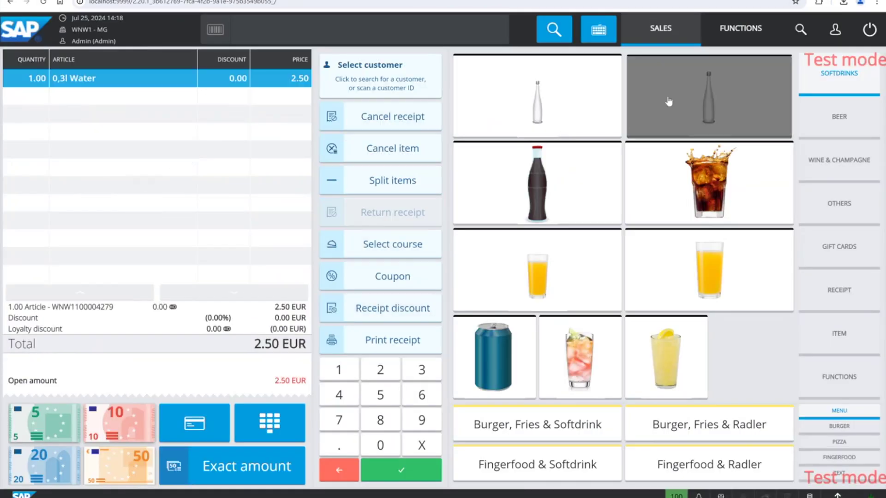
pyautogui.click(598, 198)
pyautogui.click(660, 193)
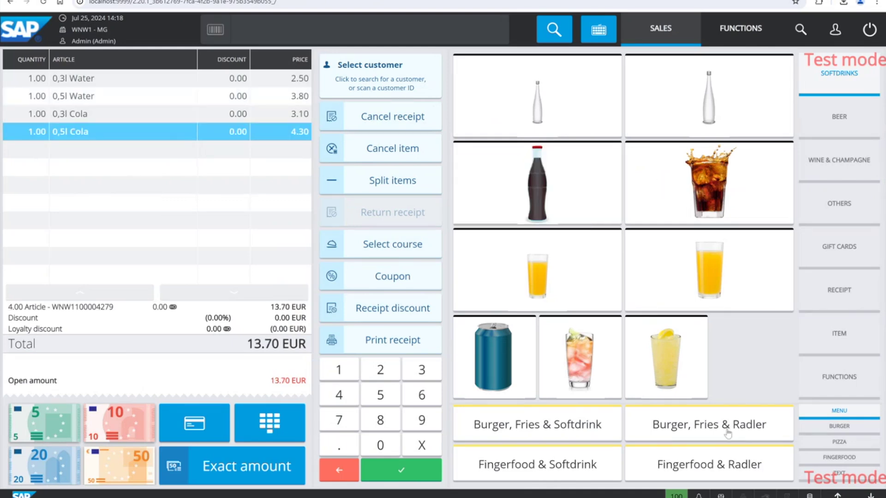
# - Add The Original and Moby Burger, then try paying 32.70 EUR with the copied gift card
pyautogui.click(833, 431)
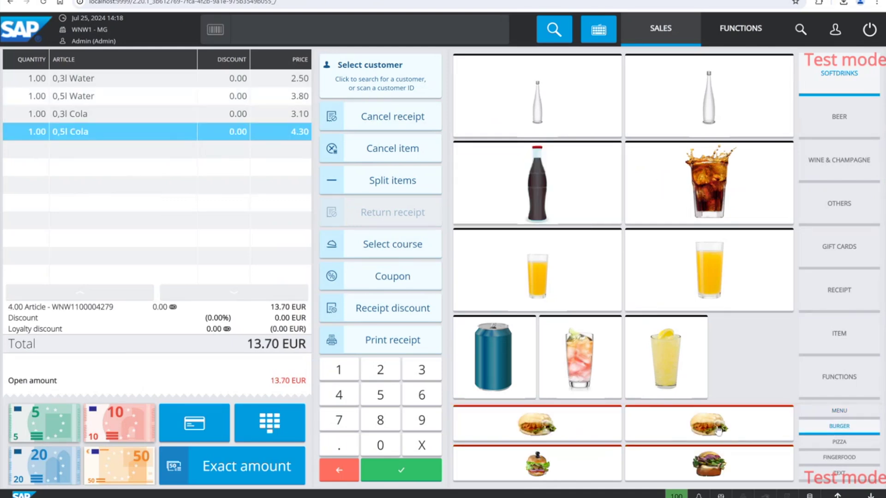
pyautogui.click(539, 429)
pyautogui.click(689, 422)
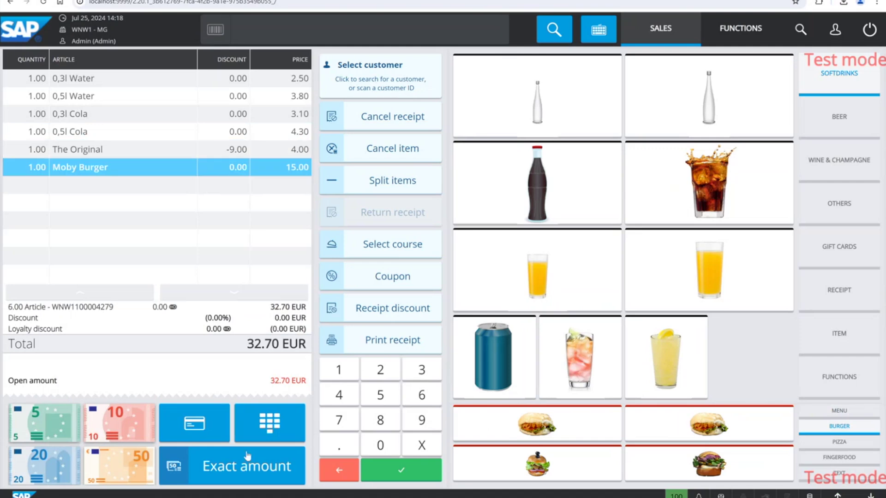
pyautogui.click(270, 422)
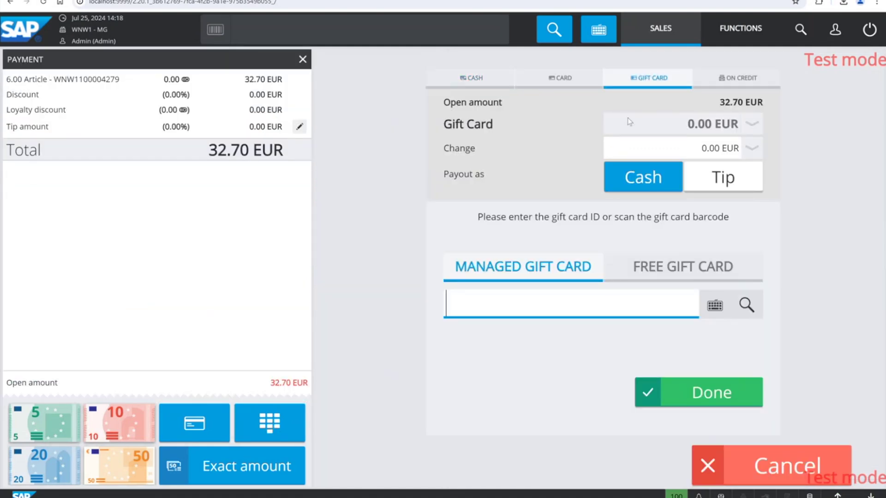
pyautogui.hotkey('ctrl', 'v')
pyautogui.click(719, 405)
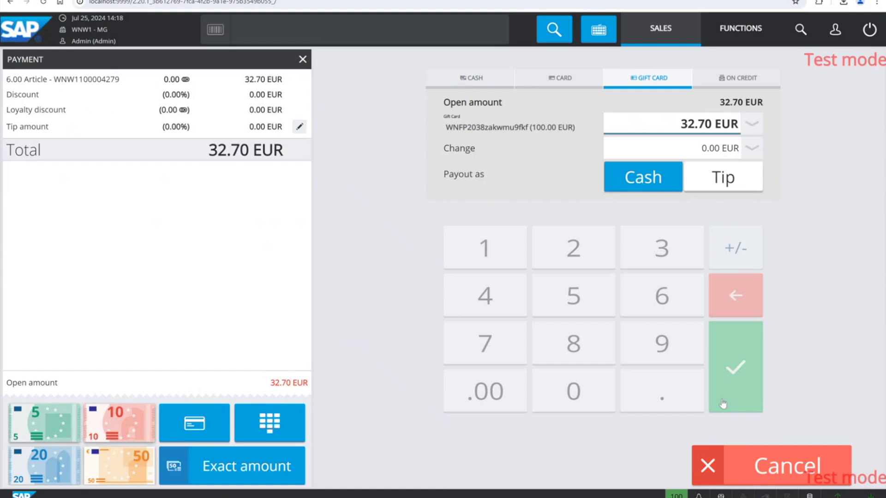
pyautogui.click(759, 400)
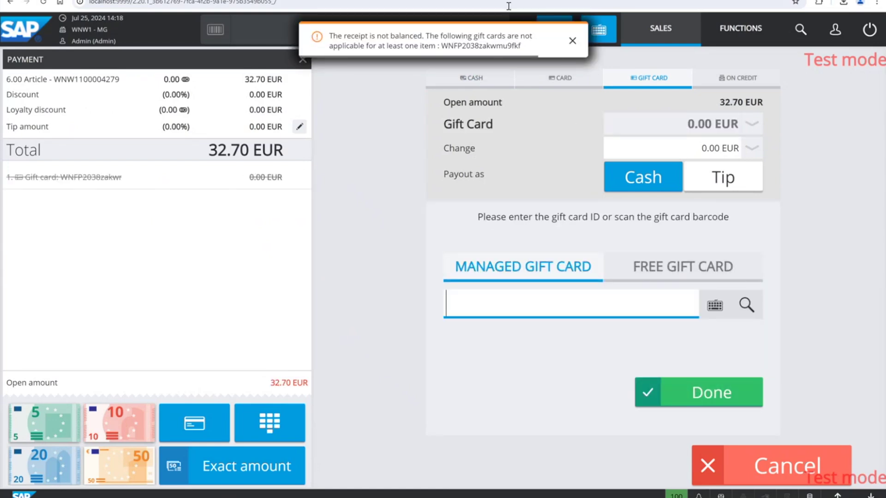
# - Dismiss the not-applicable warning and open WNFP20's rule conditions in the manager
pyautogui.click(567, 45)
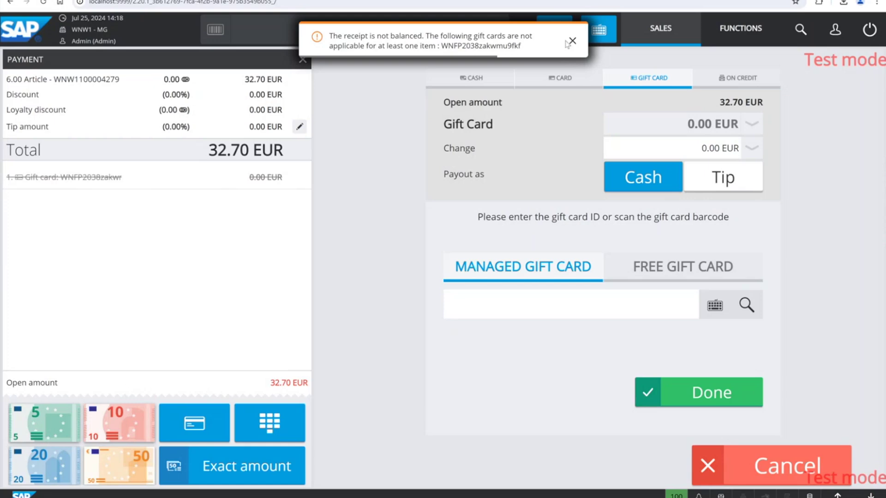
pyautogui.click(571, 43)
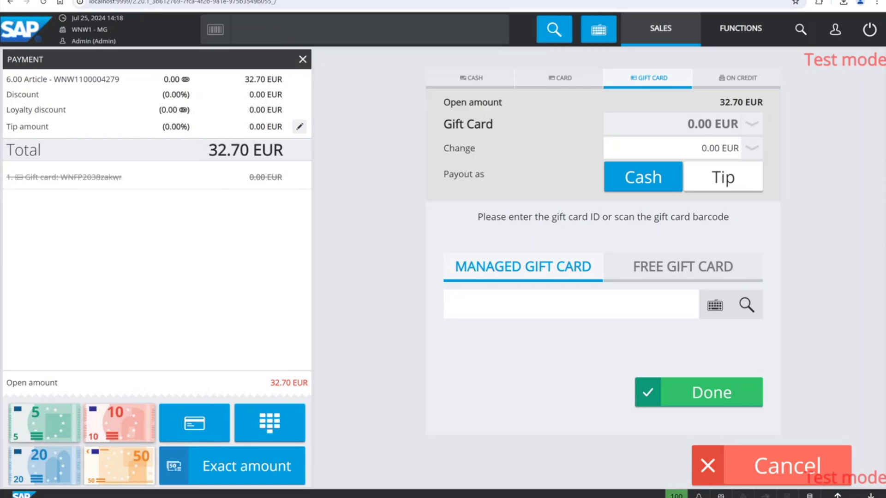
pyautogui.hotkey('alt', 'Tab')
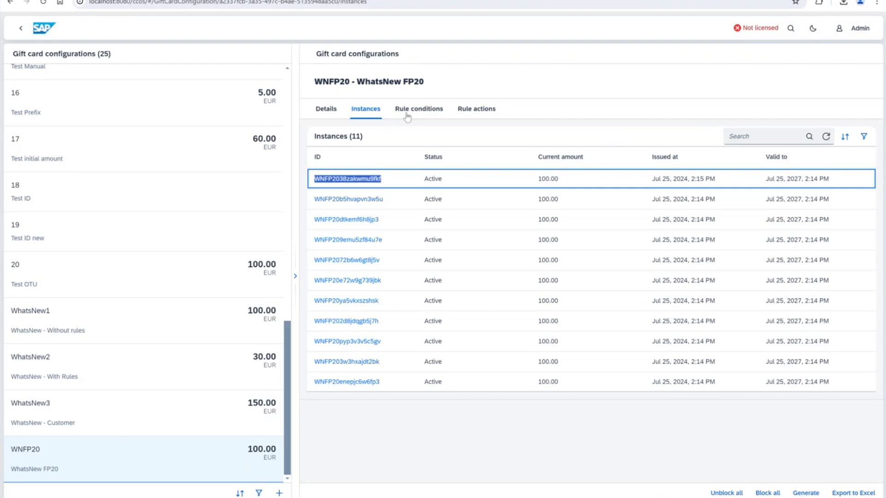
pyautogui.click(407, 115)
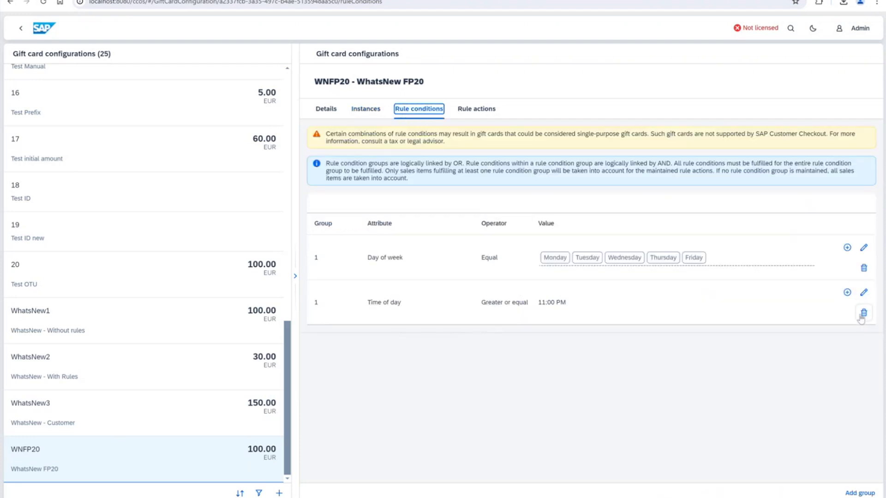
# - Delete WNFP20's Time of day rule condition and return to the POS gift card ID field
pyautogui.click(861, 318)
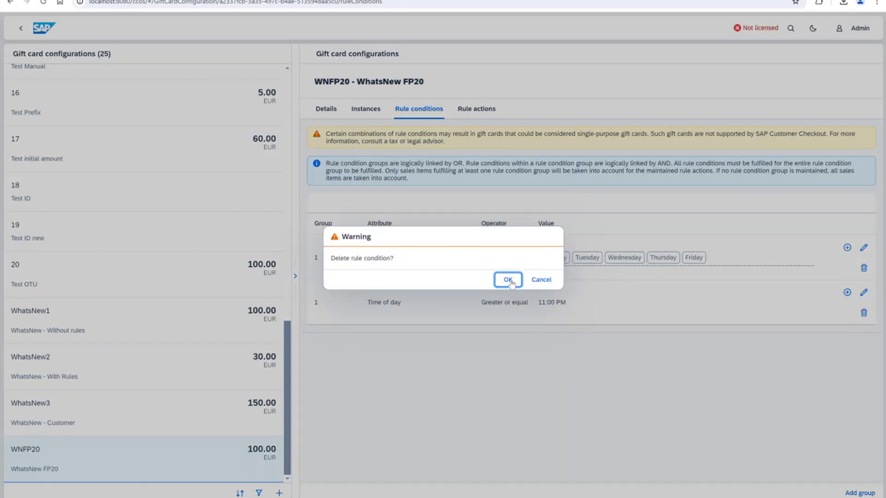
pyautogui.click(508, 280)
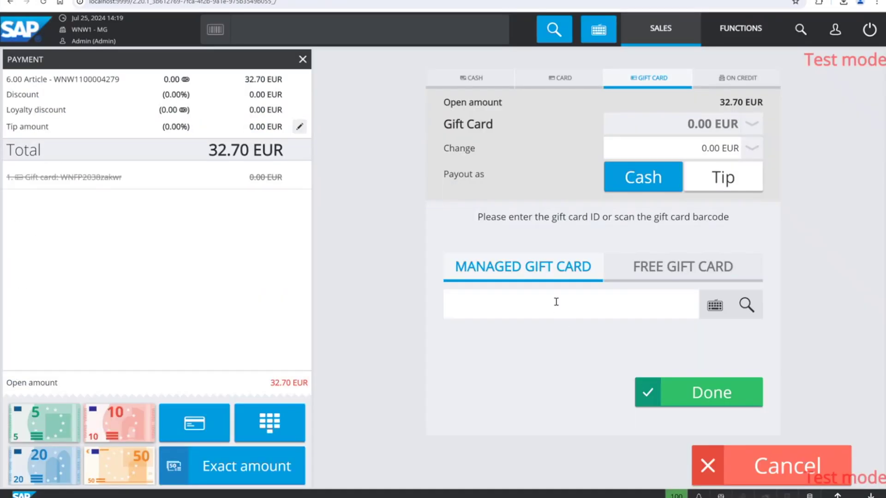
pyautogui.click(556, 302)
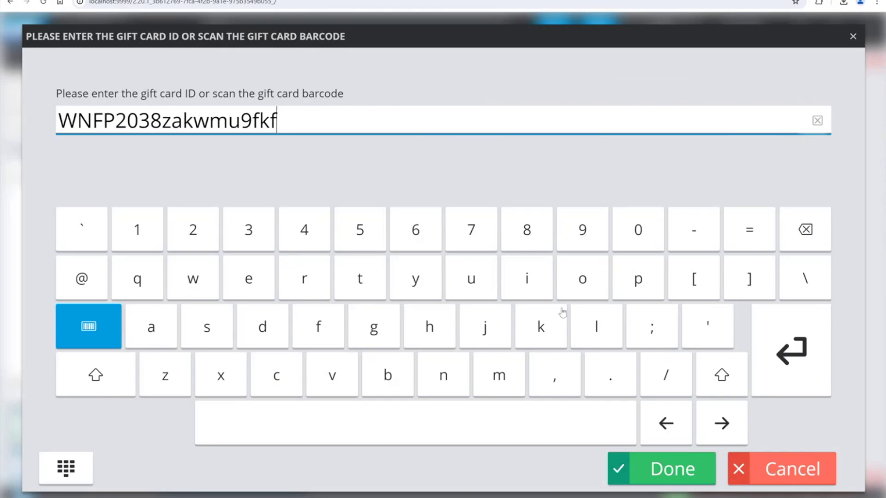
# - Enter the gift card ID and apply 18.80 EUR from the gift card
pyautogui.click(665, 479)
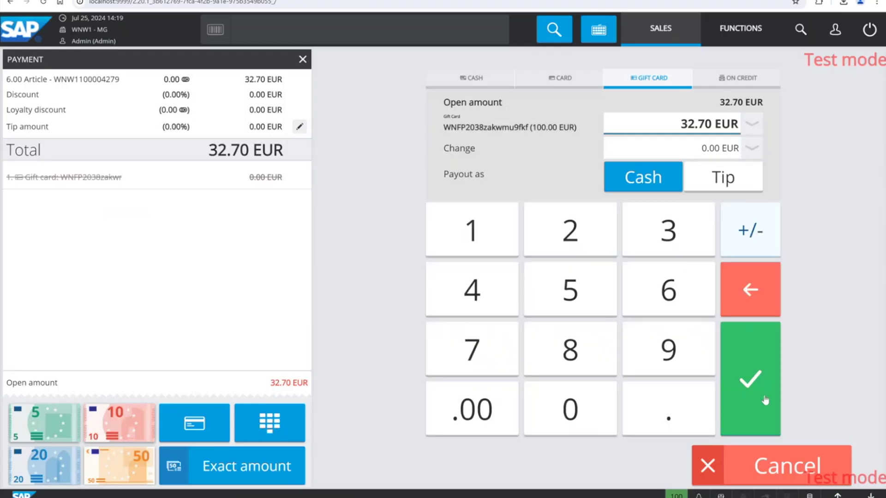
pyautogui.click(762, 397)
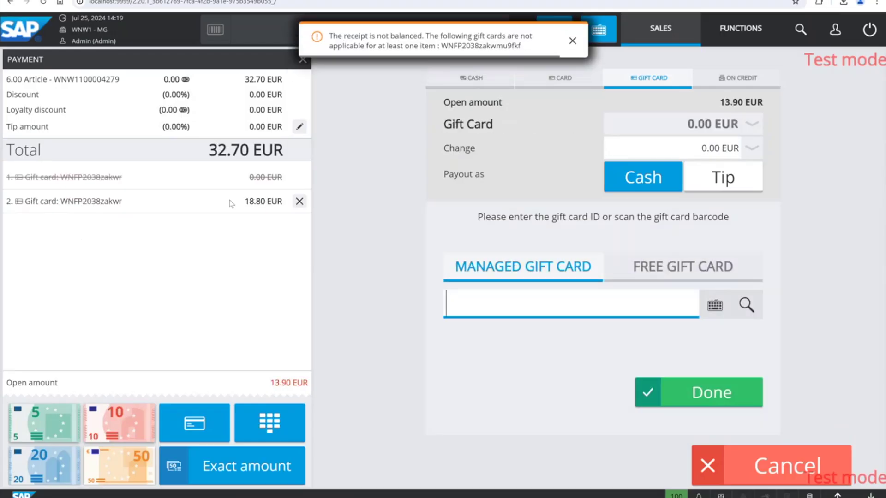
# - Pay the remainder with 15.00 EUR cash and close the 1.10 EUR change summary
pyautogui.click(467, 82)
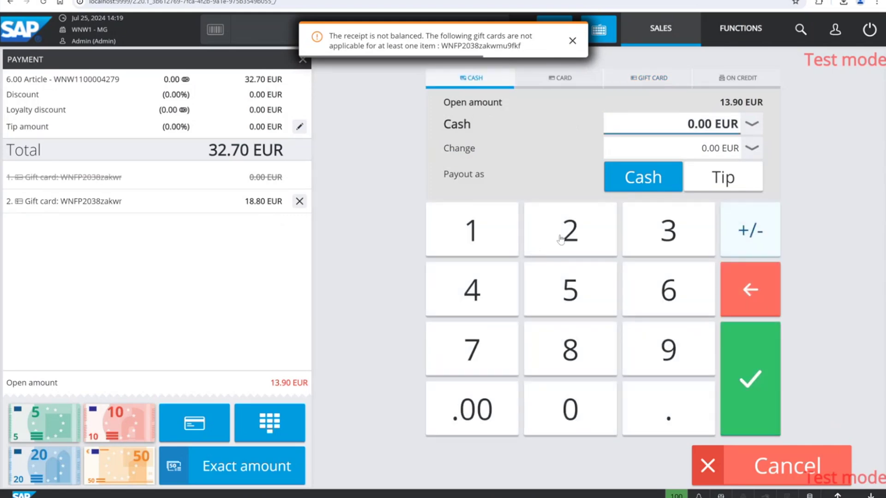
pyautogui.click(492, 240)
pyautogui.click(568, 290)
pyautogui.click(571, 409)
pyautogui.click(570, 410)
pyautogui.click(766, 403)
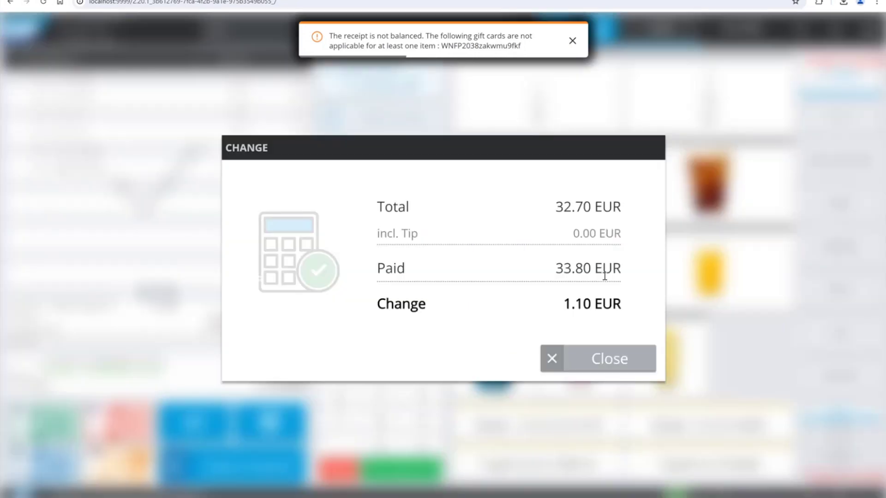
pyautogui.click(620, 368)
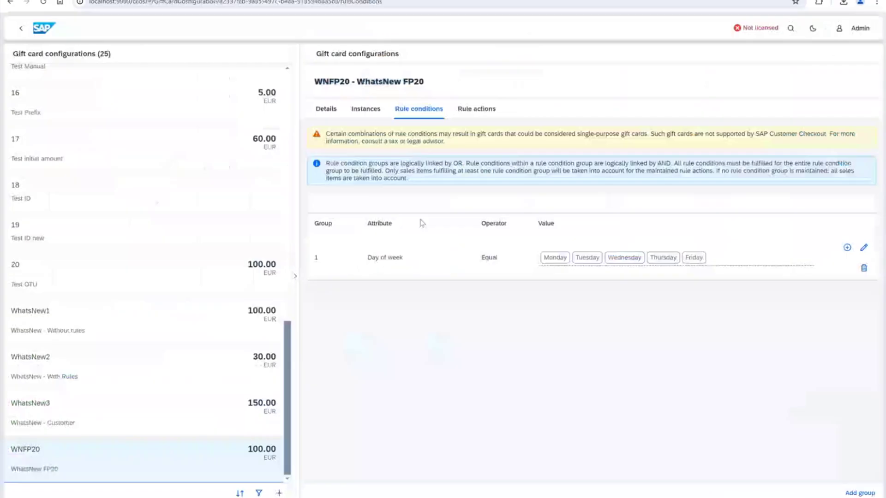
# - Check the used card's sales information (0,5l Water 3.80, Moby Burger 15.00), then go home
pyautogui.click(366, 109)
pyautogui.click(362, 181)
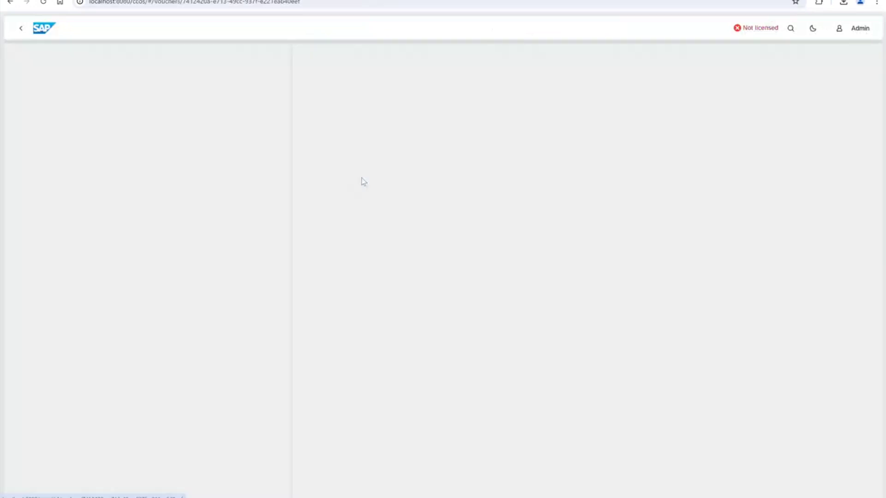
pyautogui.click(442, 179)
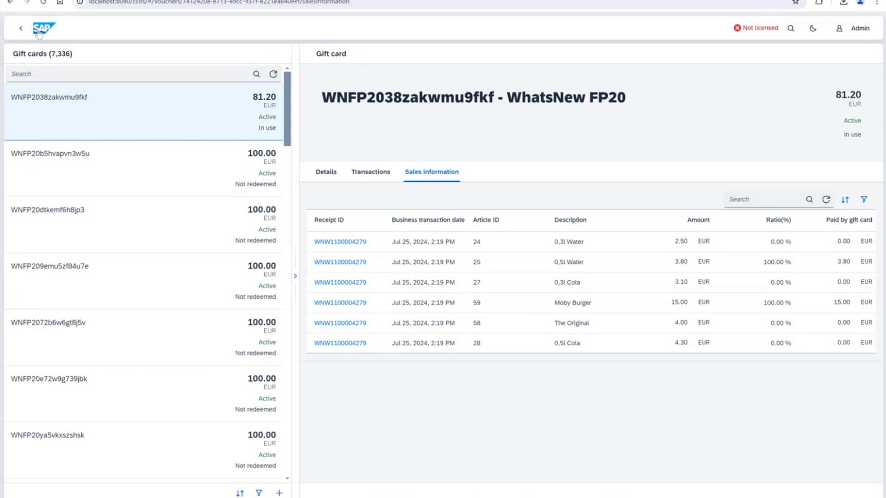
pyautogui.click(39, 34)
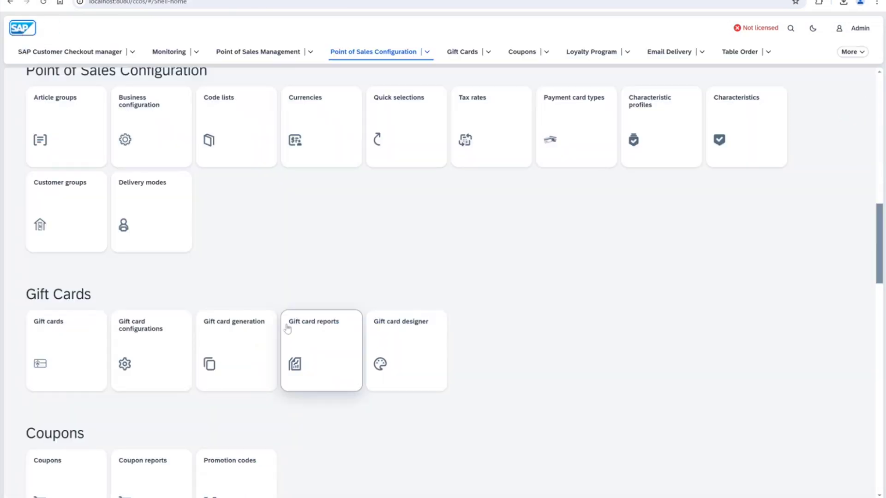
# - Download the VAT per day and POS group sales report with period start Jul 23, 2024
pyautogui.scroll(10, 249, 330)
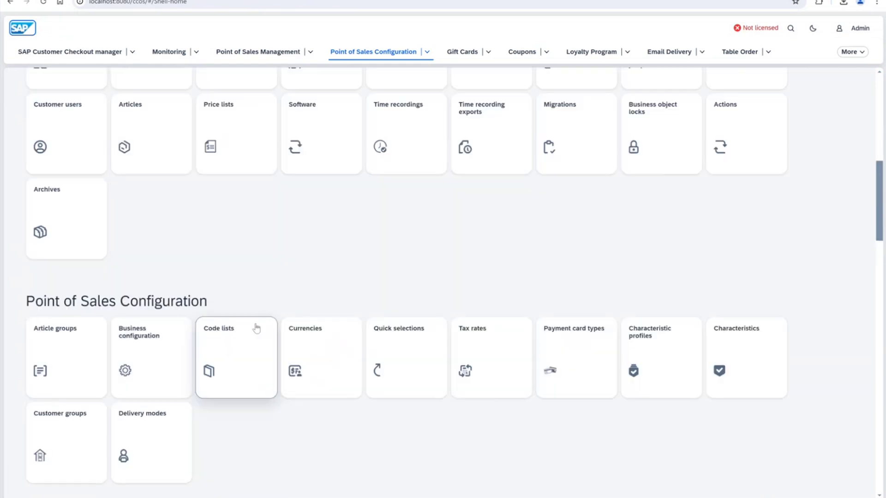
pyautogui.scroll(2, 255, 326)
pyautogui.click(319, 358)
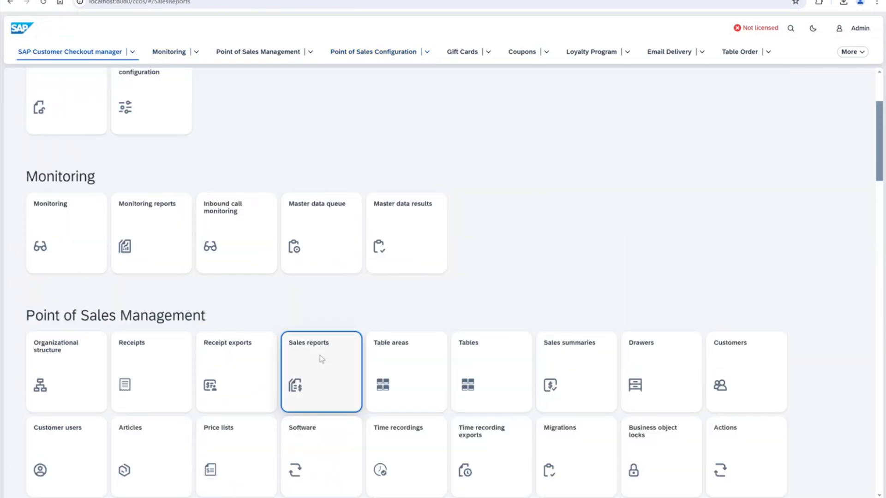
pyautogui.scroll(-1, 130, 304)
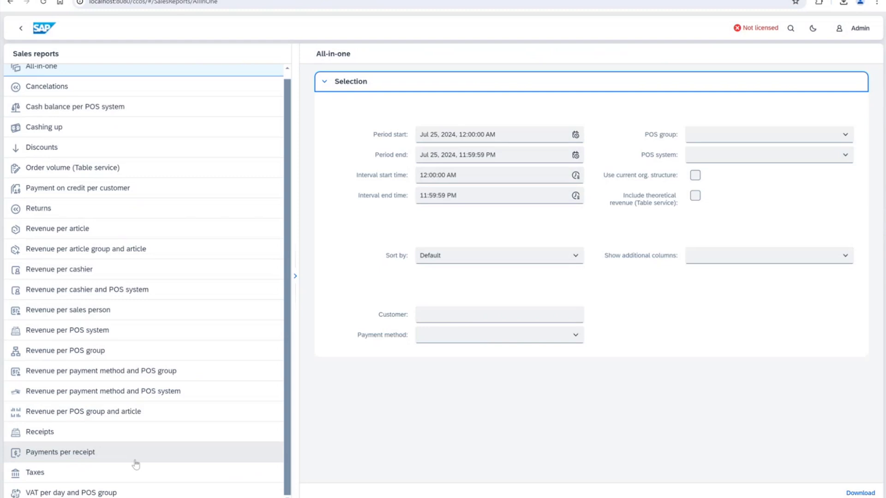
pyautogui.click(116, 493)
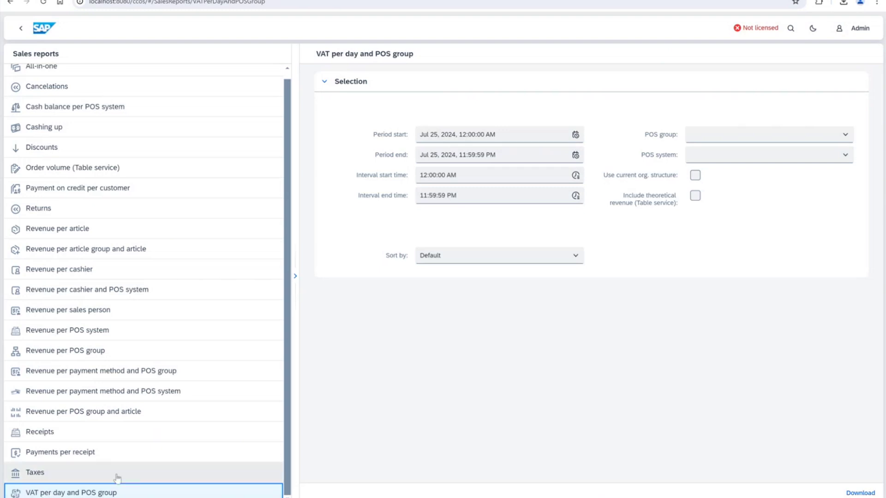
pyautogui.click(575, 135)
pyautogui.click(482, 258)
pyautogui.click(651, 341)
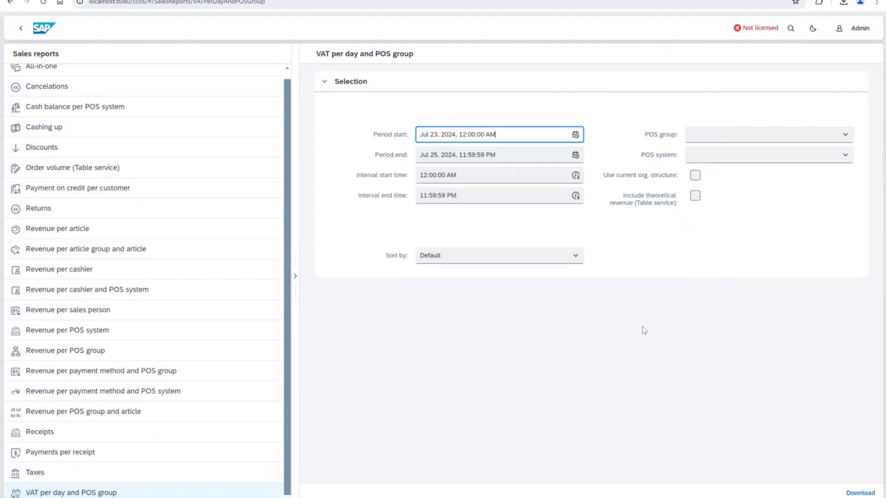
pyautogui.click(860, 493)
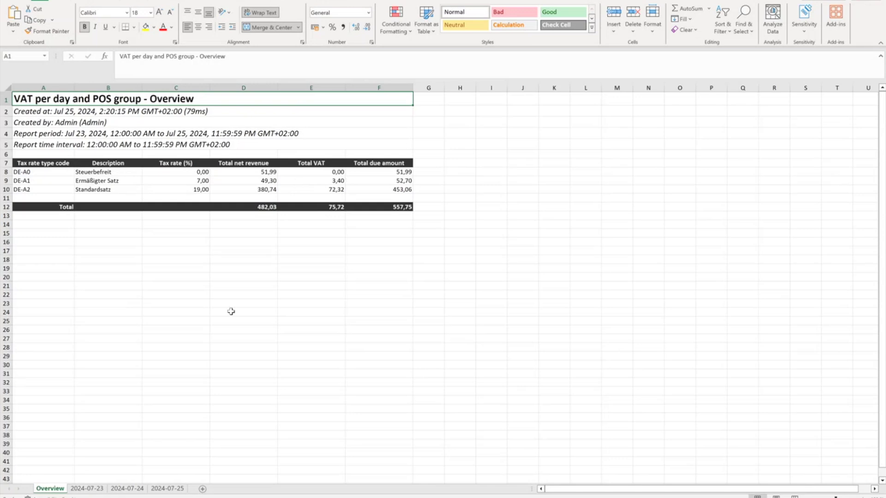
# - Review the VAT report's 2024-07-23, 2024-07-24 and 2024-07-25 sheets in turn
pyautogui.click(86, 489)
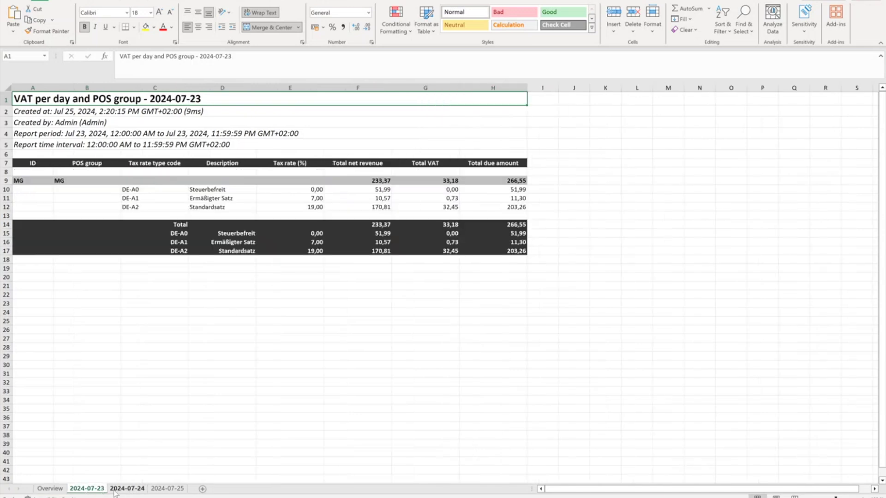
pyautogui.click(127, 490)
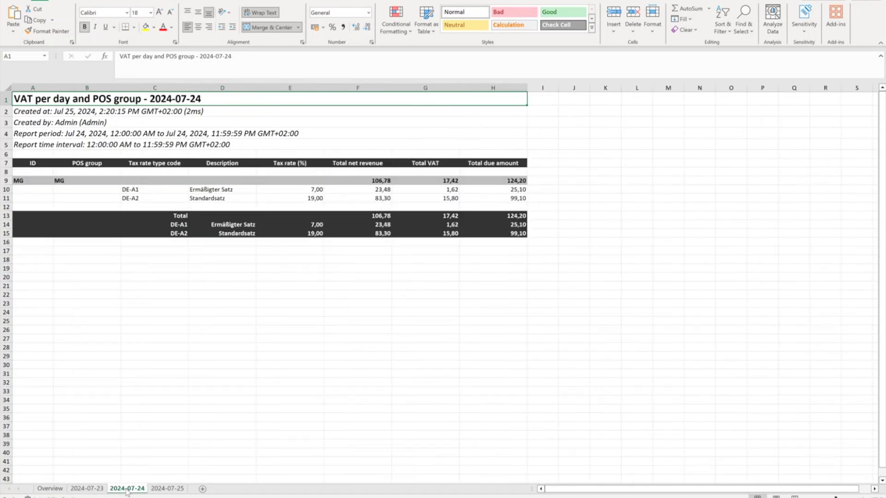
pyautogui.click(167, 489)
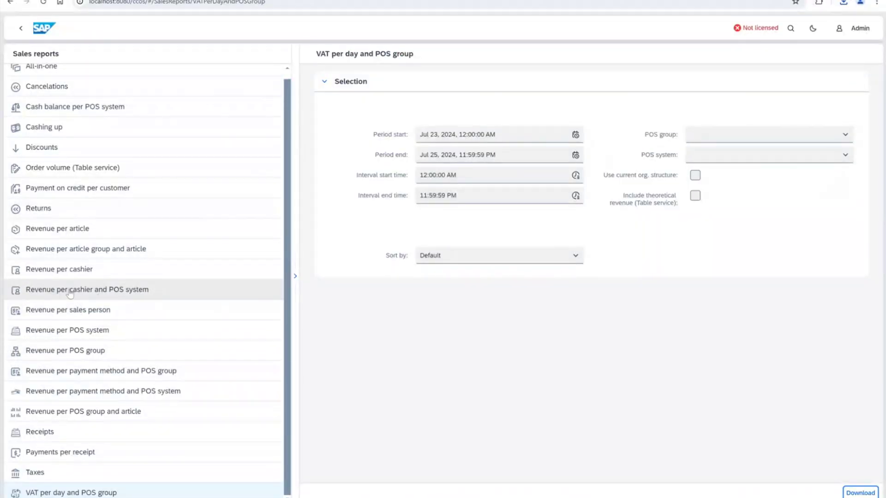
# - Open Revenue per cashier, add then remove the Fees and service charges columns, and return home
pyautogui.click(107, 275)
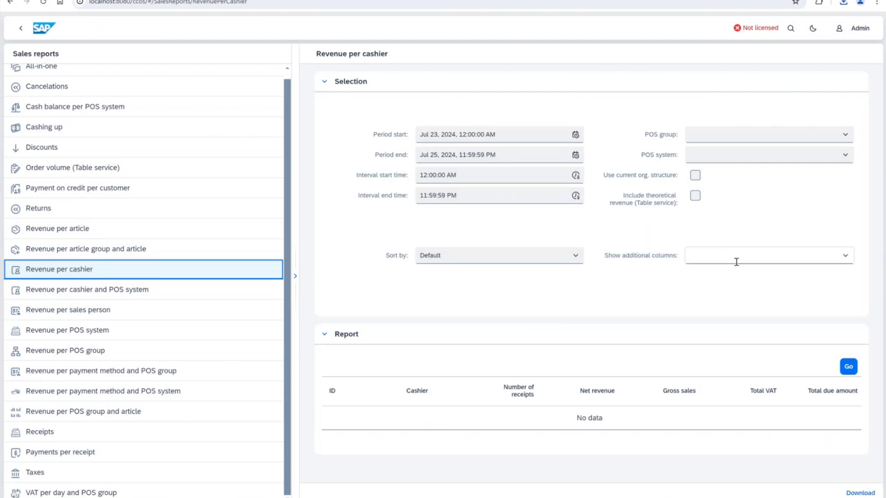
pyautogui.click(846, 256)
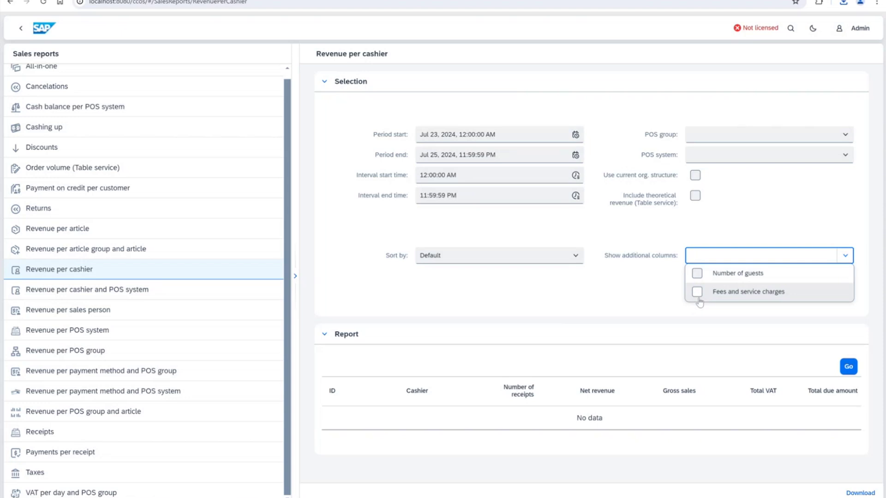
pyautogui.click(697, 293)
pyautogui.click(677, 302)
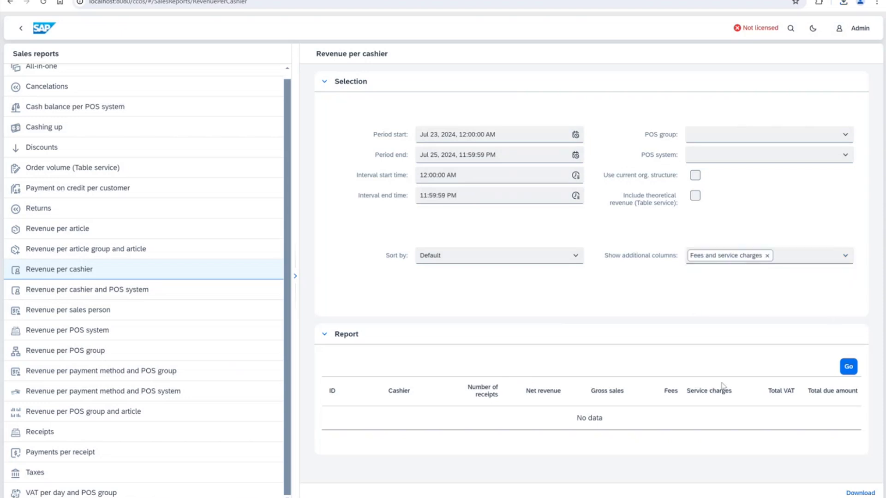
pyautogui.click(767, 256)
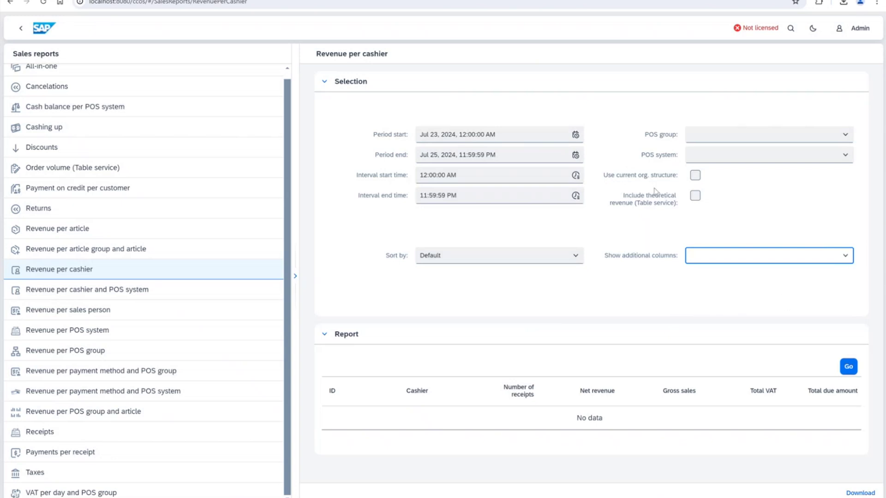
pyautogui.click(44, 31)
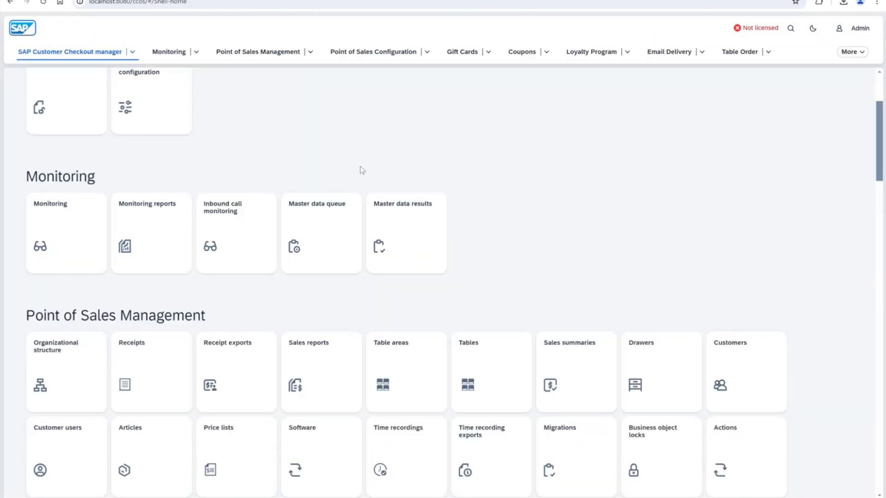
pyautogui.scroll(-1, 667, 221)
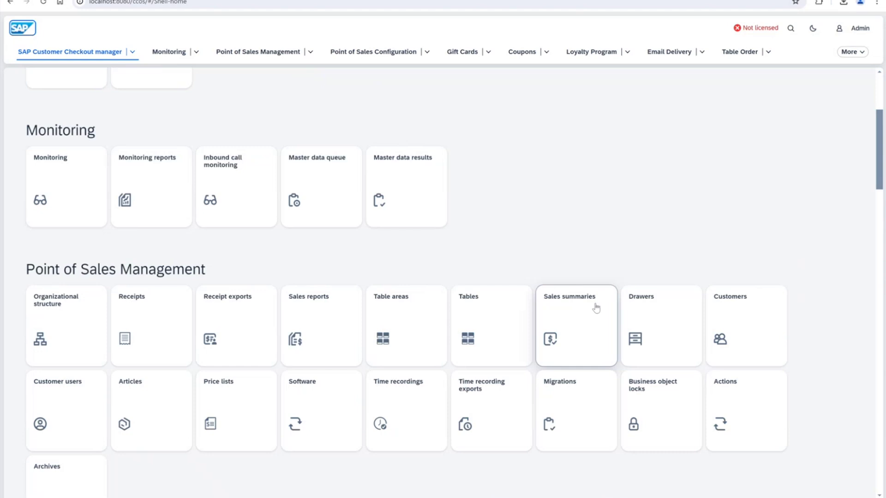
pyautogui.click(595, 306)
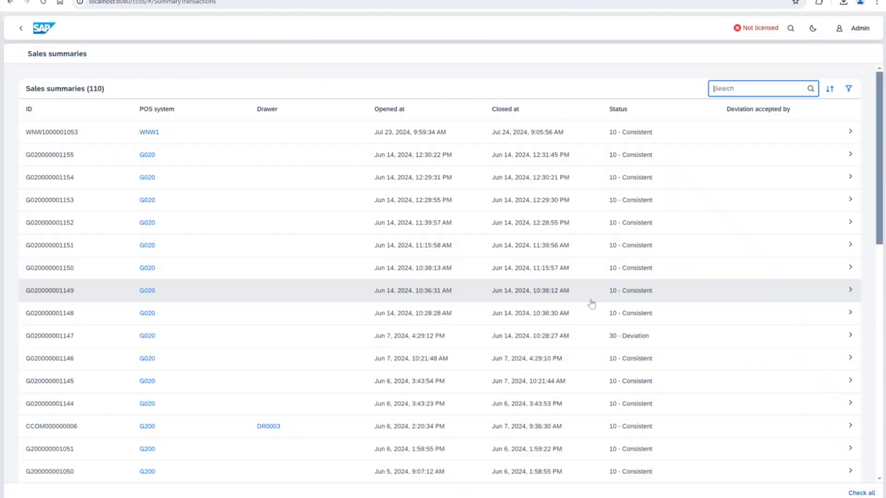
pyautogui.click(84, 132)
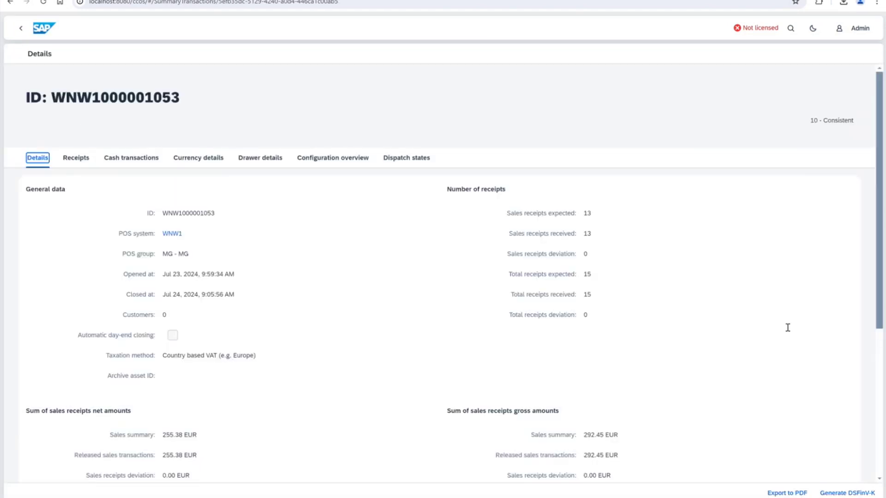
pyautogui.click(780, 494)
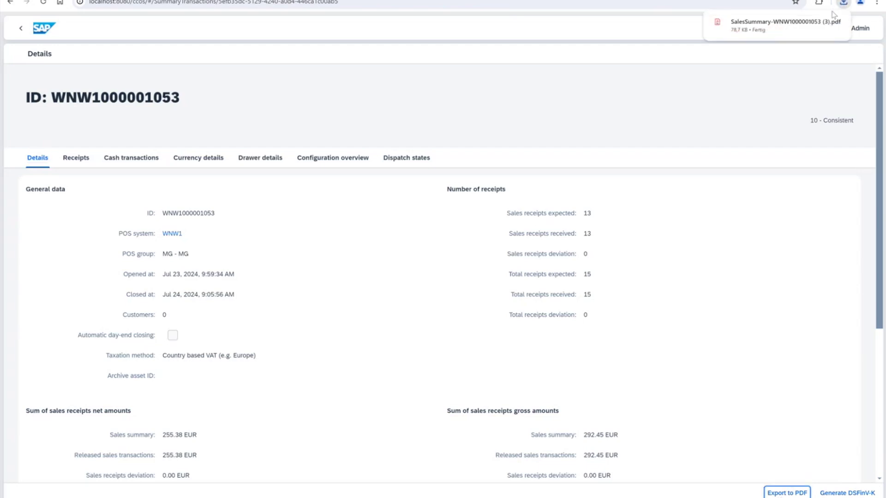
# - Scroll through the downloaded 4-page summary PDF, close it, and return to the manager home
pyautogui.click(833, 17)
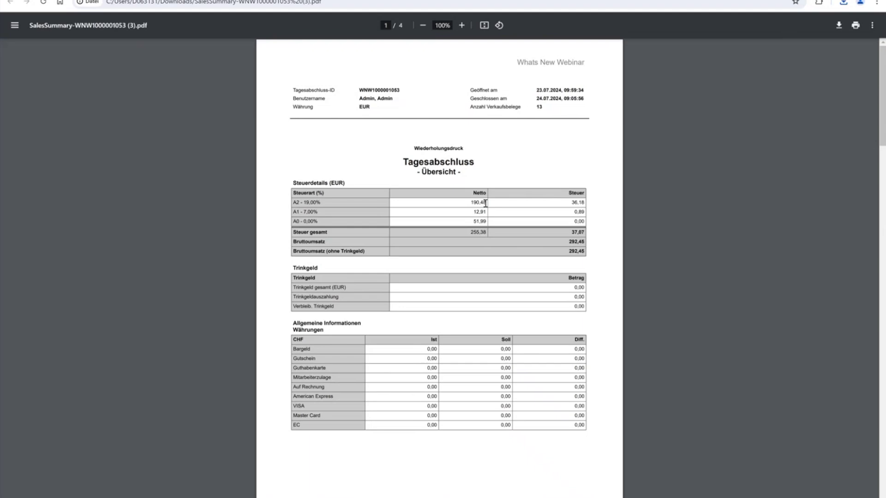
pyautogui.scroll(-10, 486, 203)
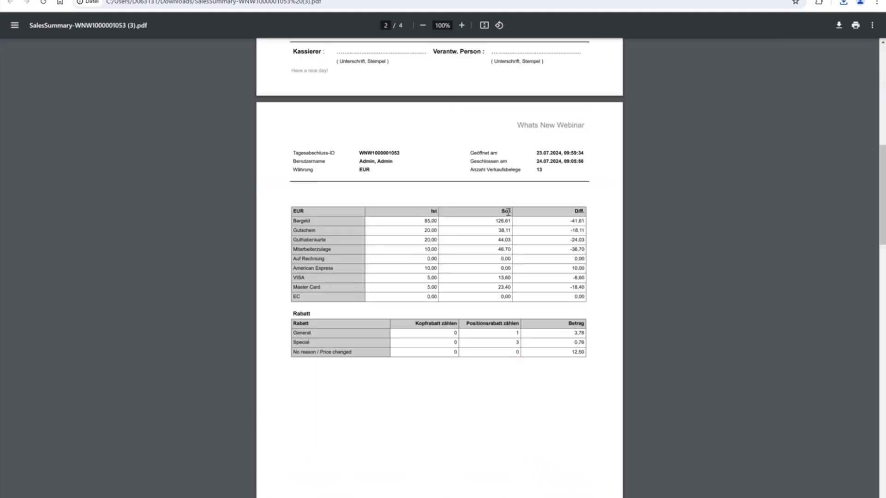
pyautogui.scroll(-15, 508, 212)
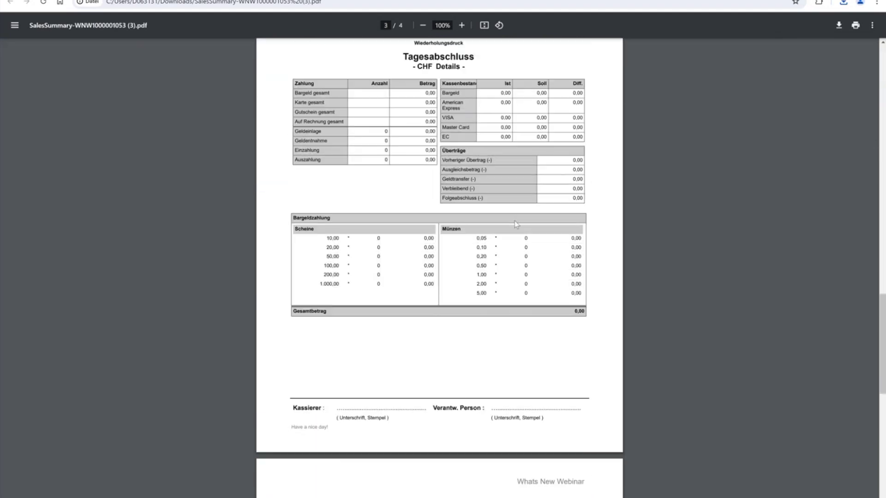
pyautogui.scroll(20, 511, 229)
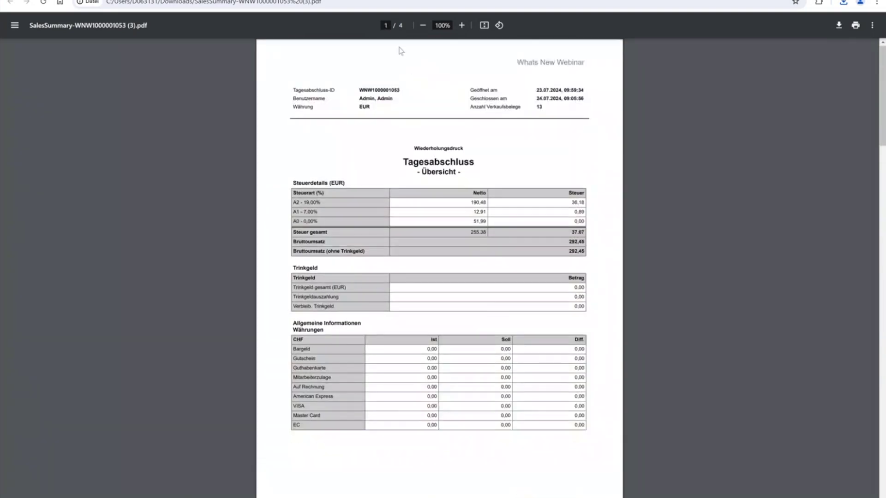
pyautogui.hotkey('ctrl', 'w')
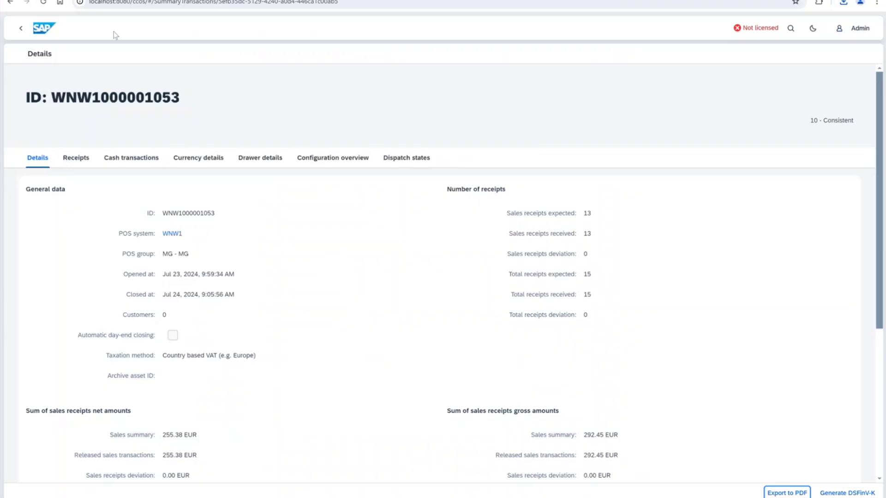
pyautogui.click(53, 34)
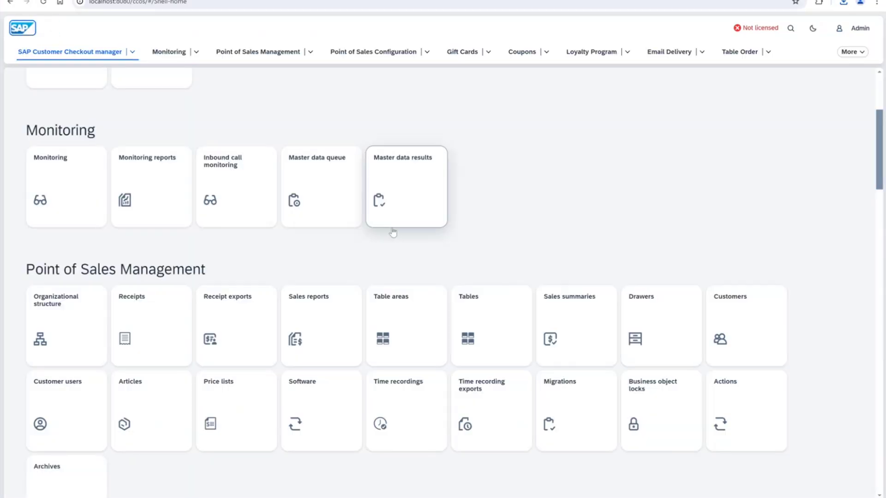
pyautogui.scroll(2, 481, 261)
# - Add a new job of type Sales Summary: Export from the Jobs overview
pyautogui.scroll(1, 482, 262)
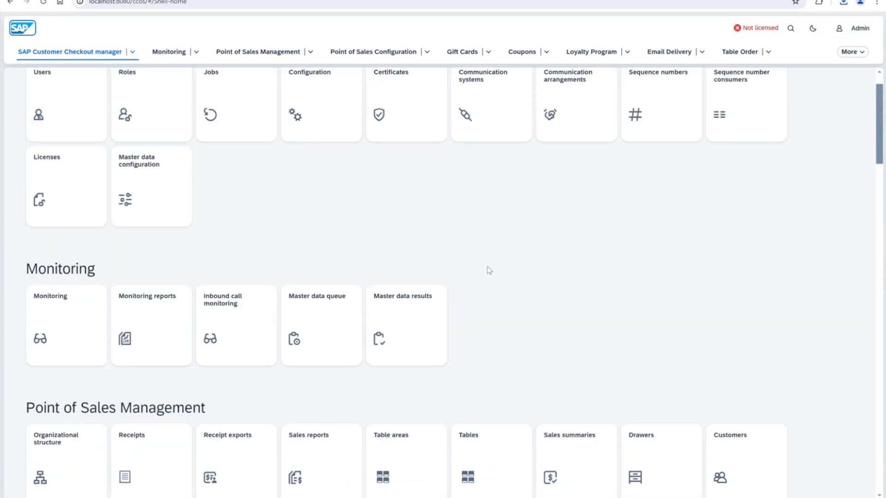
pyautogui.scroll(1, 489, 271)
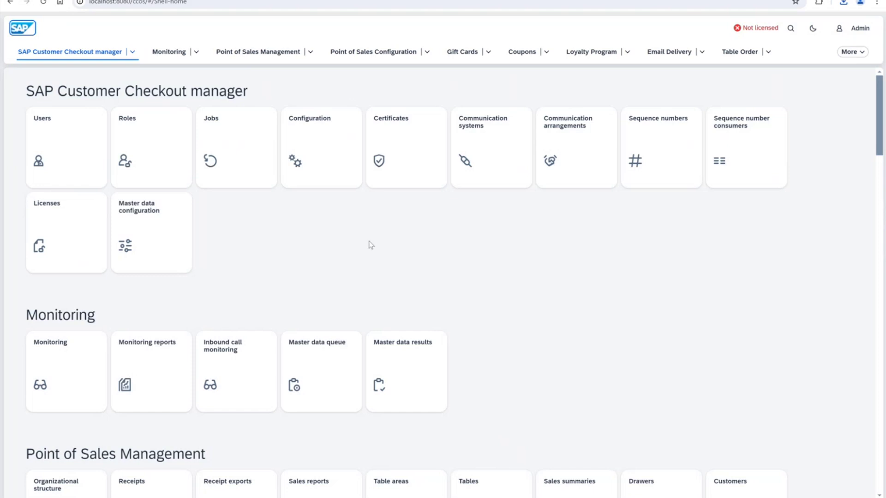
pyautogui.click(240, 142)
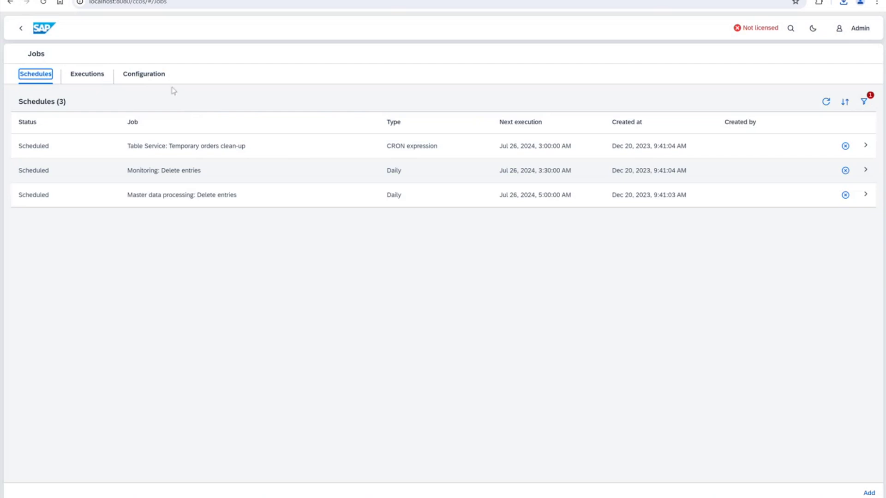
pyautogui.click(869, 493)
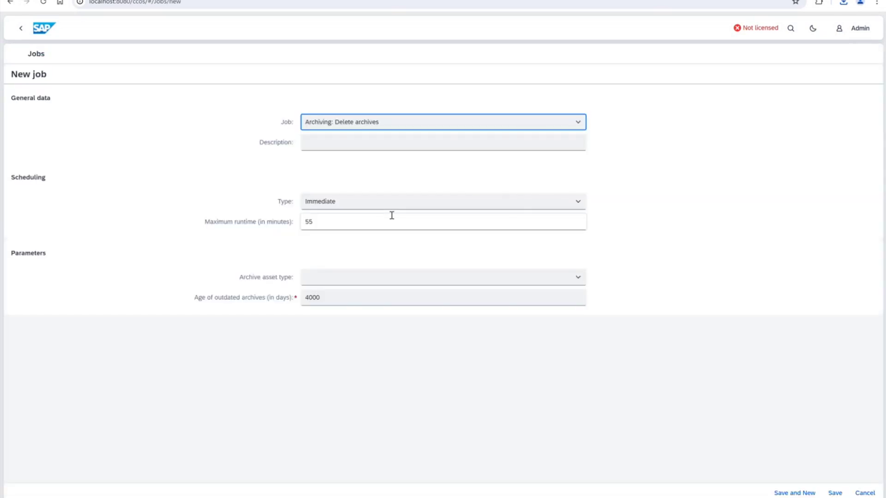
pyautogui.click(366, 122)
pyautogui.scroll(-3, 393, 323)
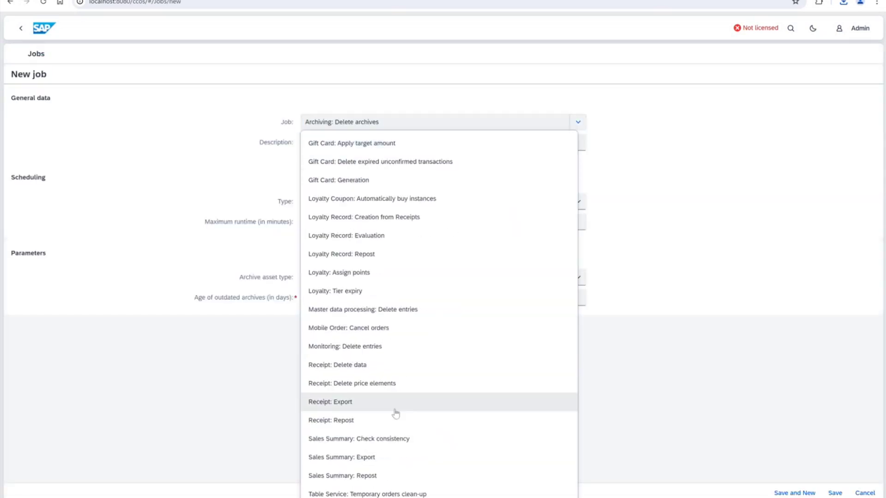
pyautogui.click(323, 458)
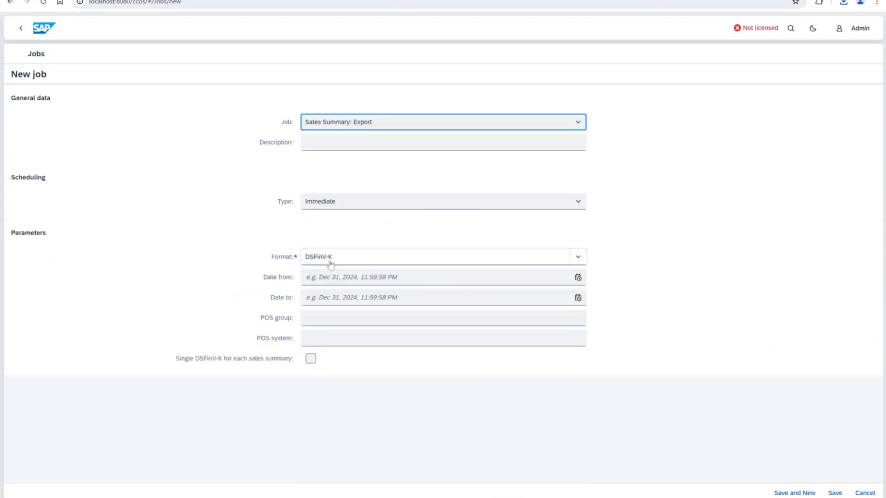
# - Set the job's Date from to January 1, 2024 and save the export job
pyautogui.click(346, 278)
pyautogui.click(577, 278)
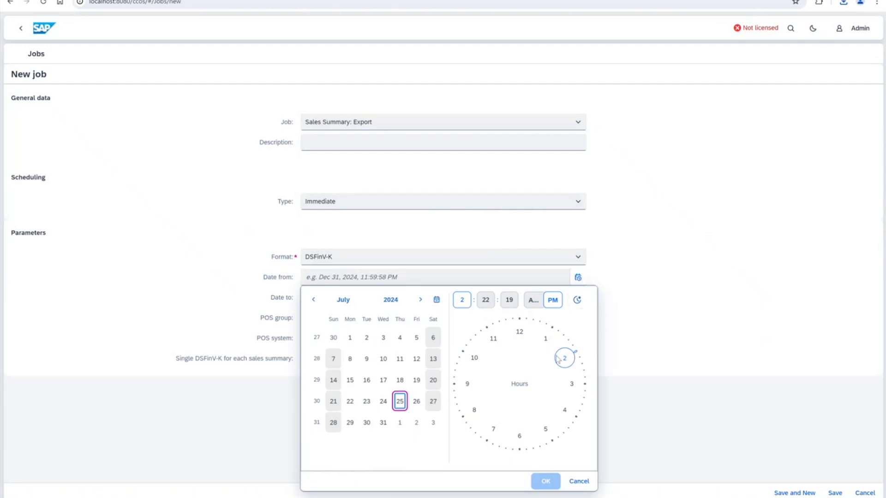
pyautogui.click(390, 300)
pyautogui.click(316, 303)
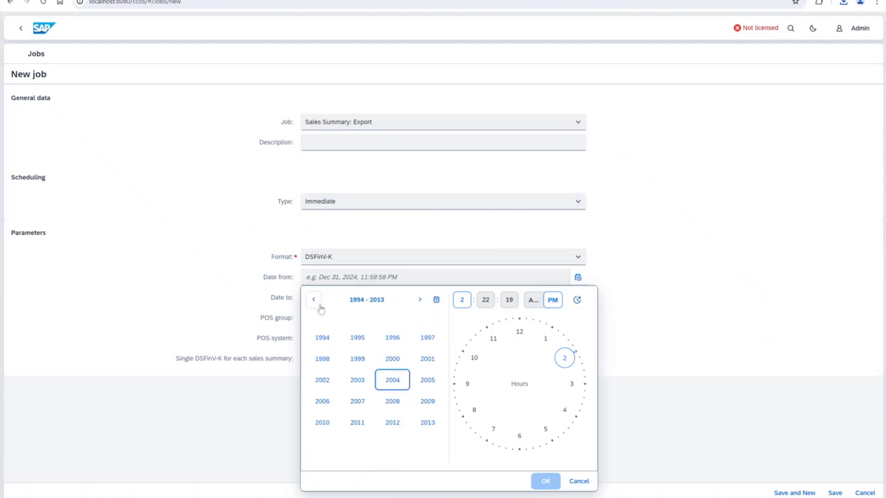
pyautogui.click(420, 300)
pyautogui.click(393, 382)
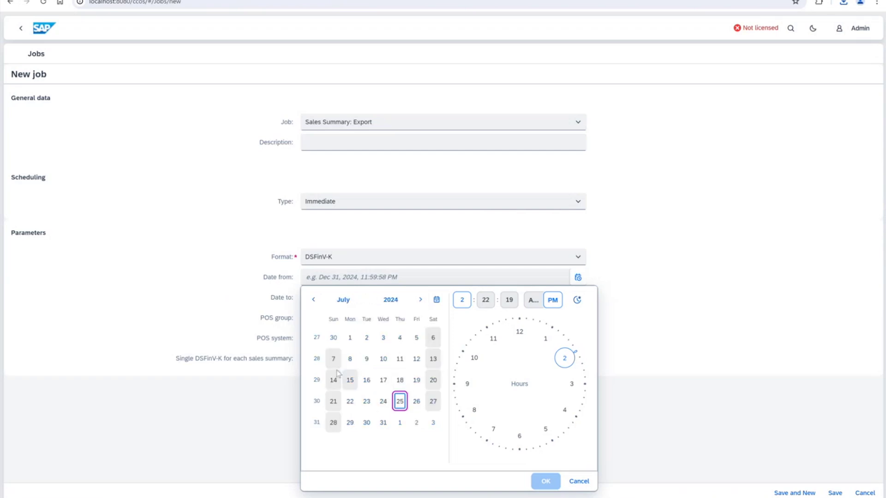
pyautogui.click(341, 301)
pyautogui.click(330, 336)
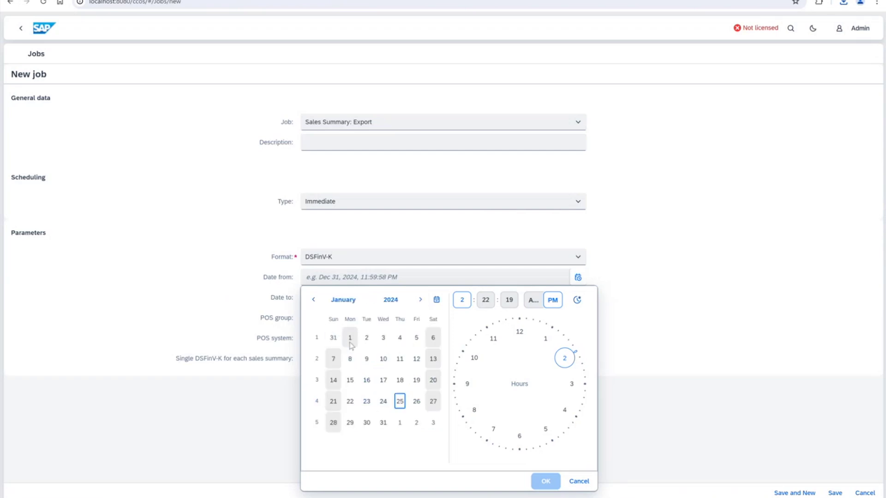
pyautogui.click(350, 338)
pyautogui.click(544, 482)
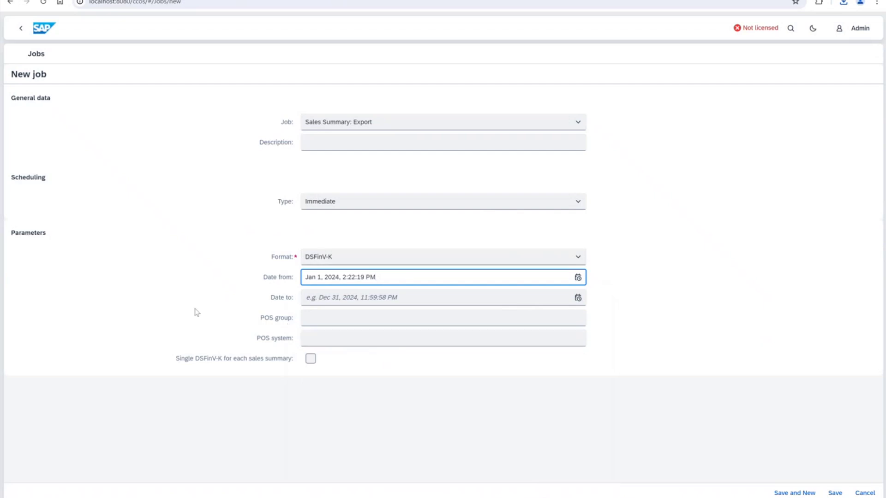
pyautogui.click(835, 493)
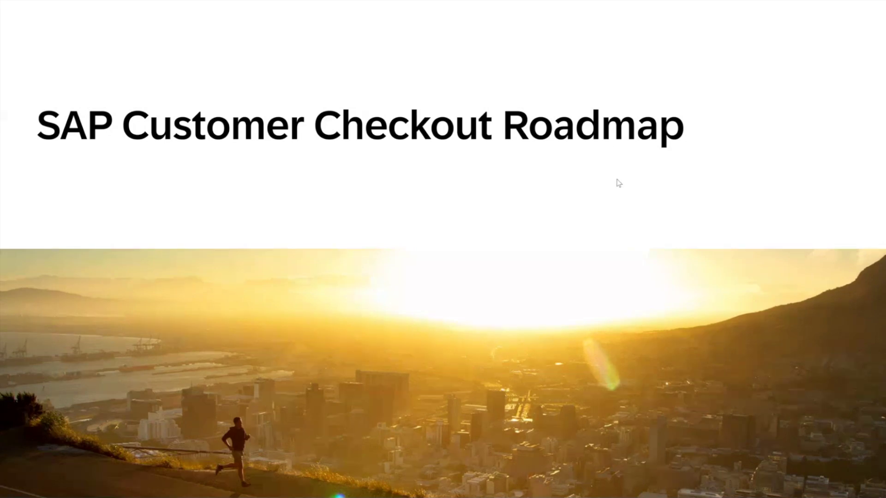
# - Try switching from the roadmap slide show to the Teams meeting window
pyautogui.hotkey('alt', 'Tab')
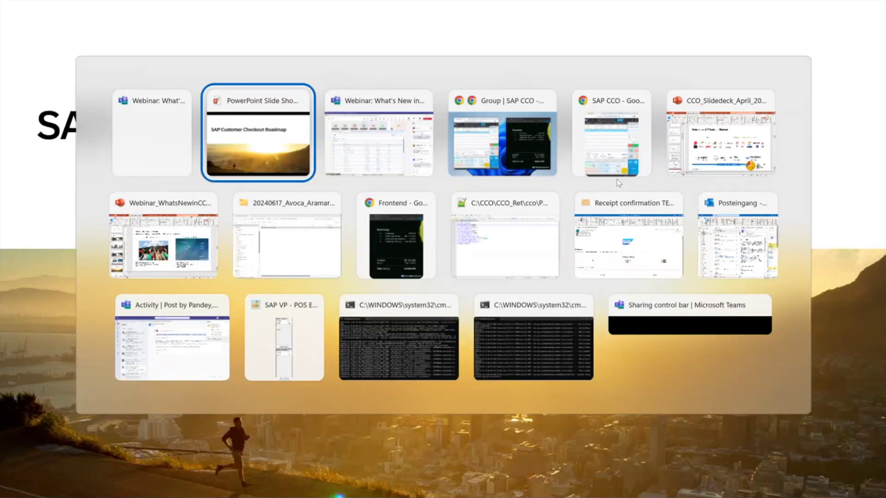
pyautogui.press('Escape')
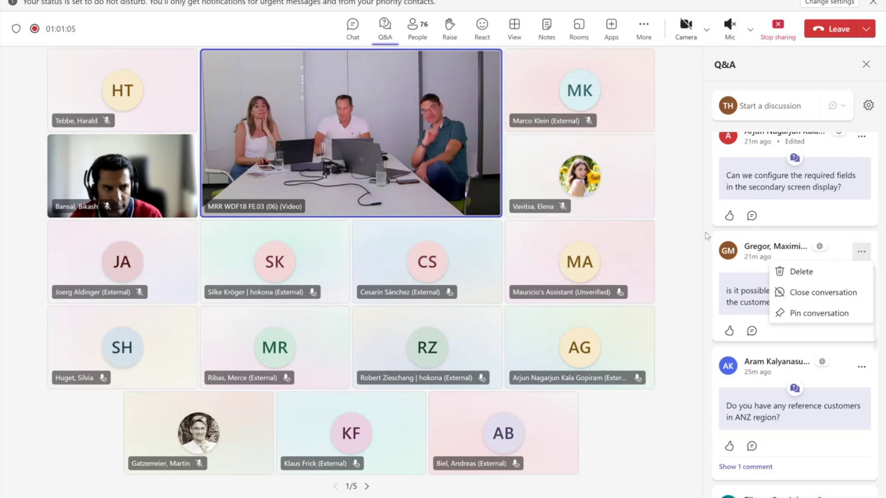
# - Read the customer-display discount question, check the SAP CCO windows, then advance to slide 13
pyautogui.click(731, 274)
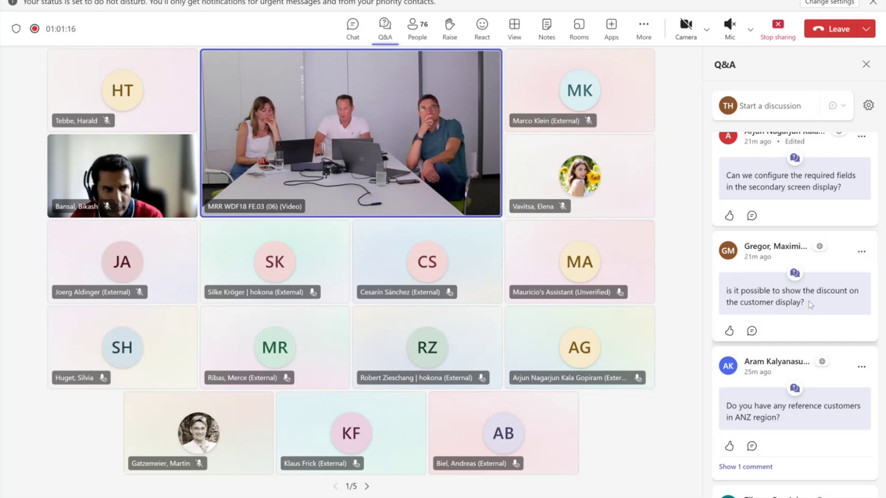
pyautogui.hotkey('alt', 'Tab')
pyautogui.hotkey('alt', 'Tab')
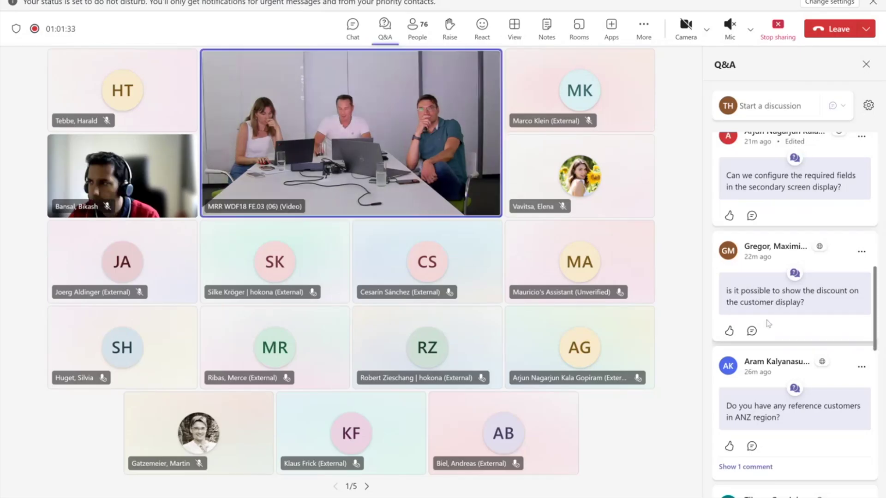
pyautogui.moveTo(812, 296)
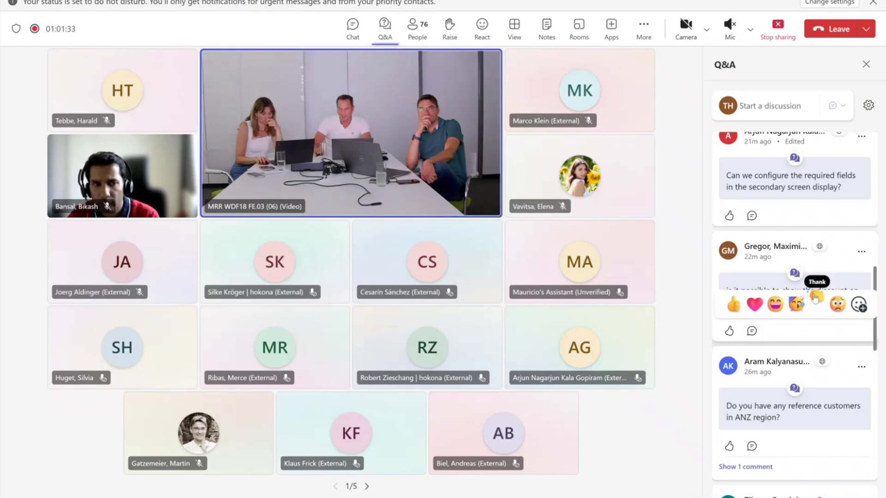
pyautogui.hotkey('alt', 'Tab')
pyautogui.hotkey('alt', 'Tab')
pyautogui.hotkey('alt', 'Tab')
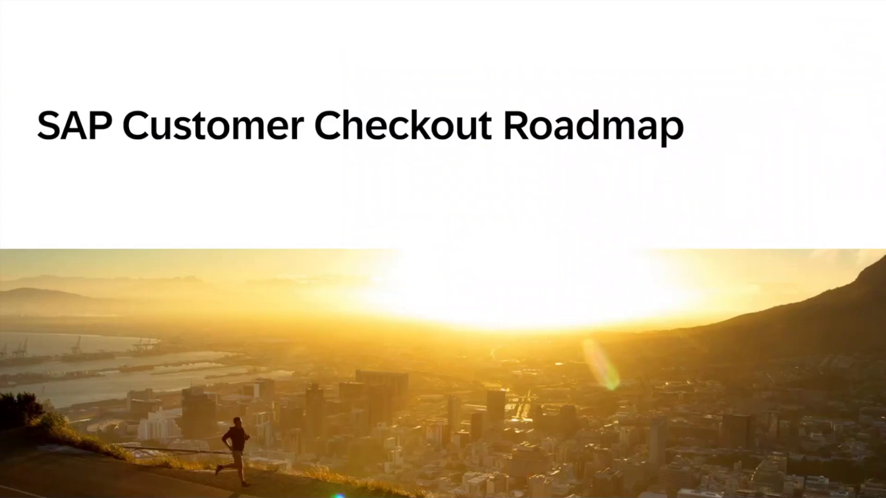
pyautogui.press('Right')
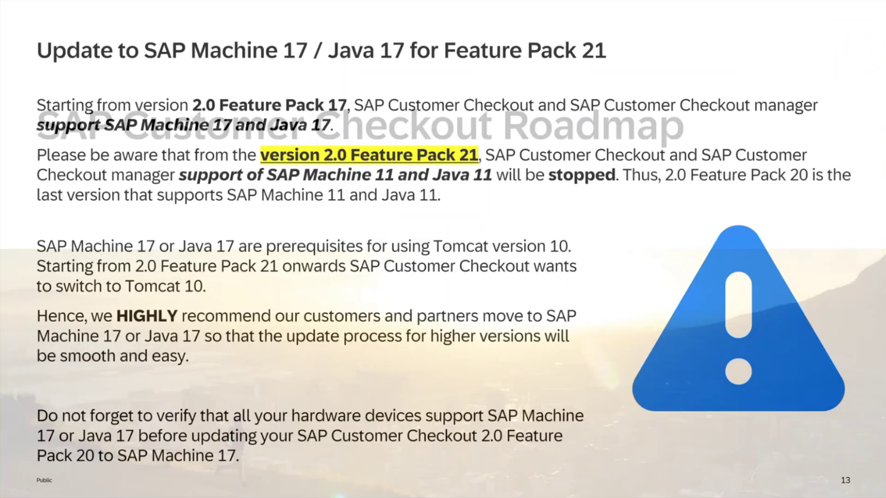